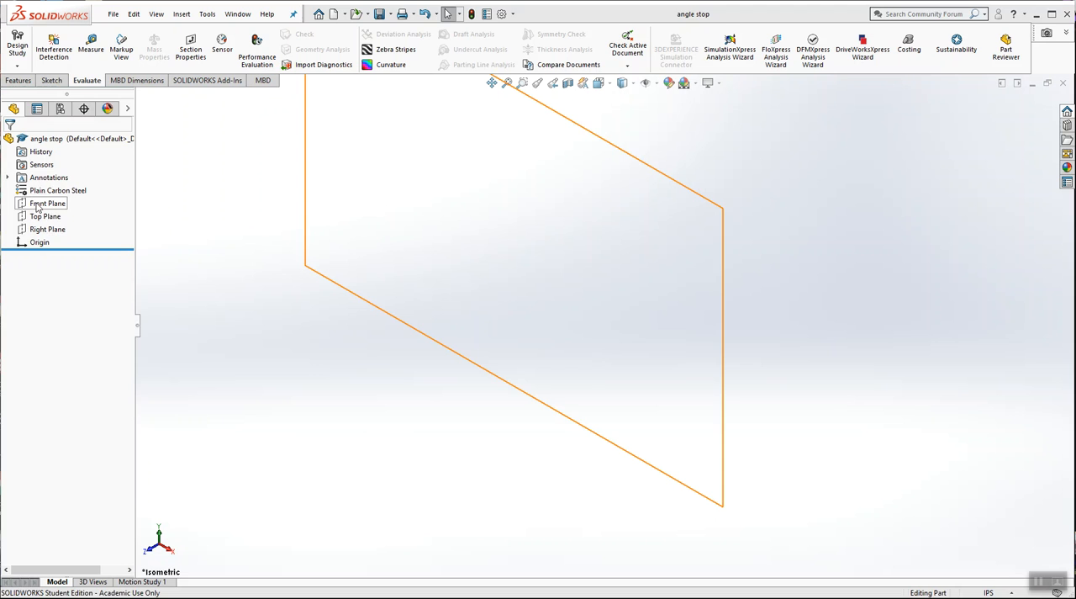
Step: Start a new sketch on the Front Plane
{"action": "right_click", "coordinate": [37, 206]}
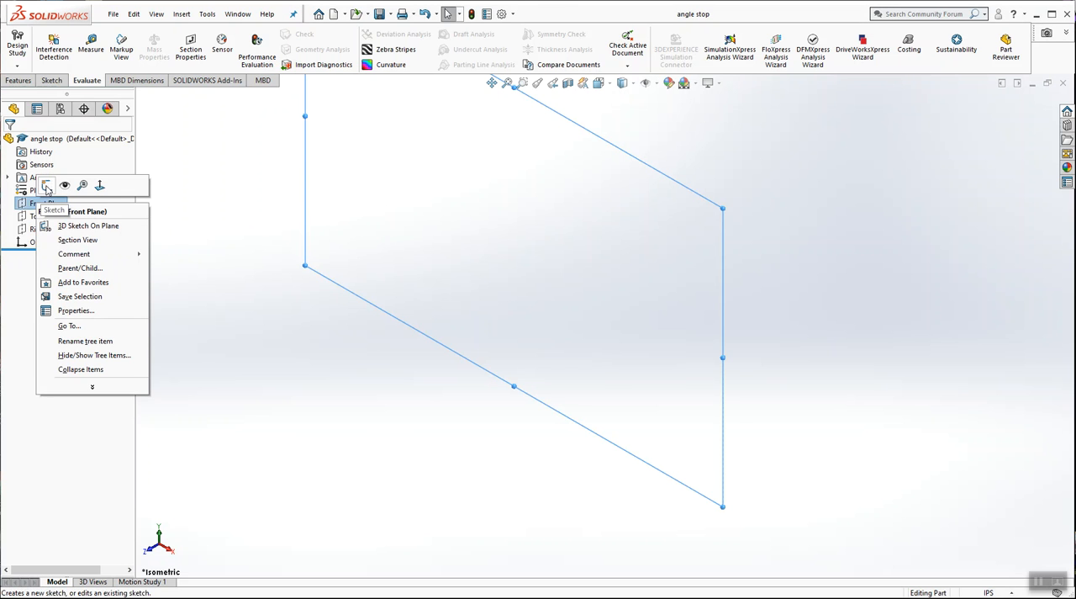
{"action": "left_click", "coordinate": [46, 186]}
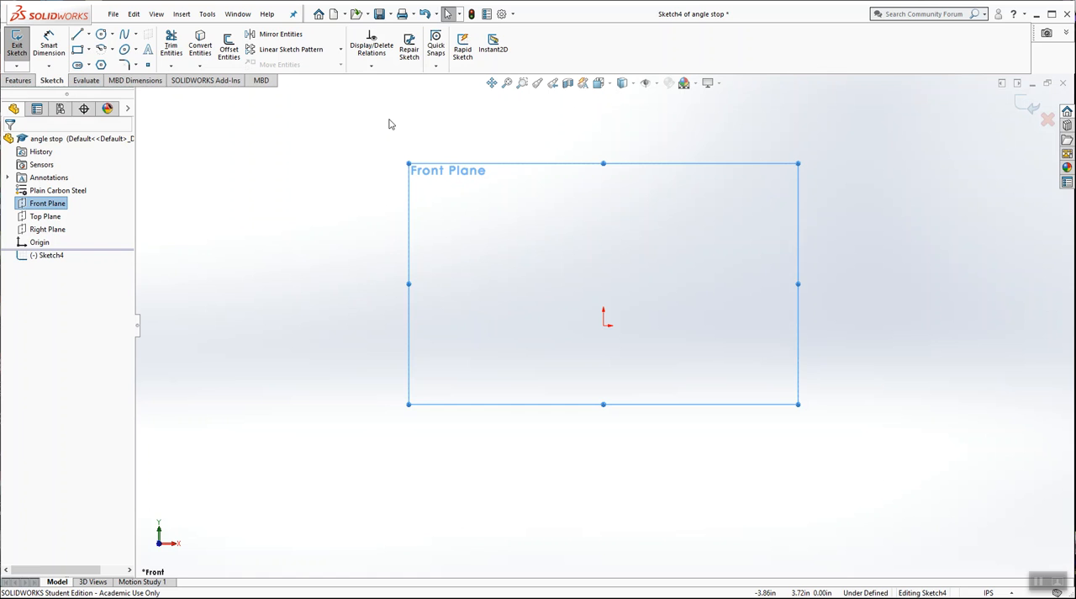
{"action": "left_click", "coordinate": [292, 155]}
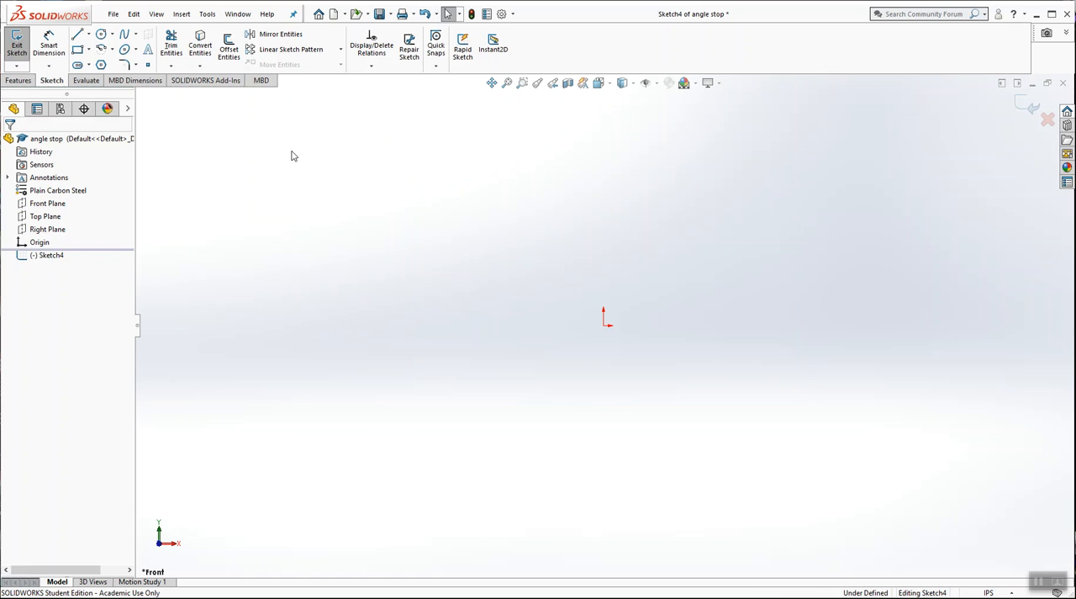
Step: Sketch a closed three-level stair-step profile with the Line tool, starting at the origin, about 5.46 in long and 2.56 in high
{"action": "left_click", "coordinate": [78, 35]}
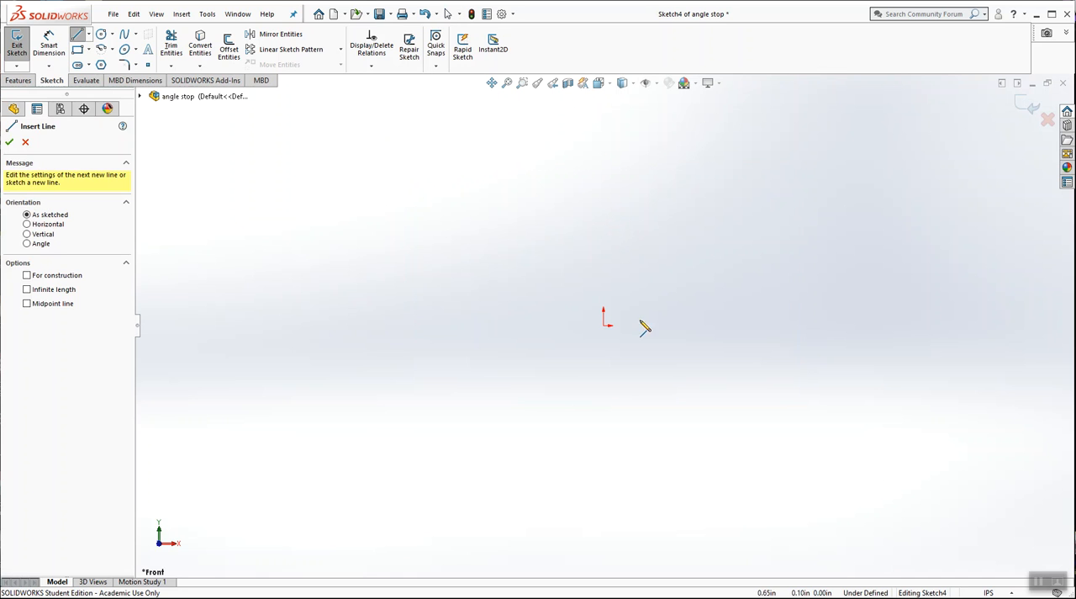
{"action": "left_click", "coordinate": [605, 323]}
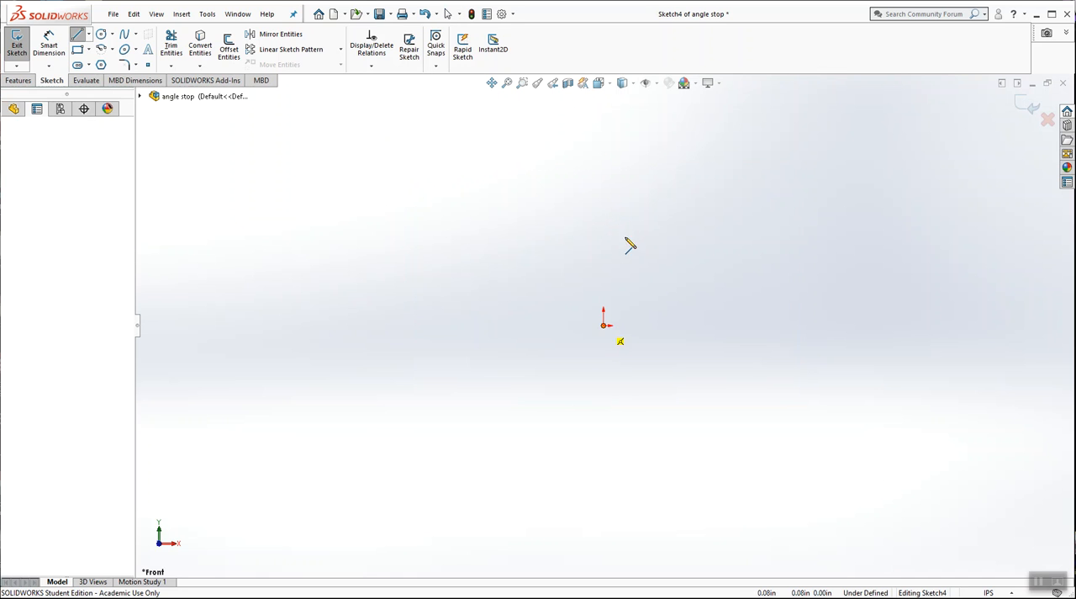
{"action": "left_click", "coordinate": [604, 184]}
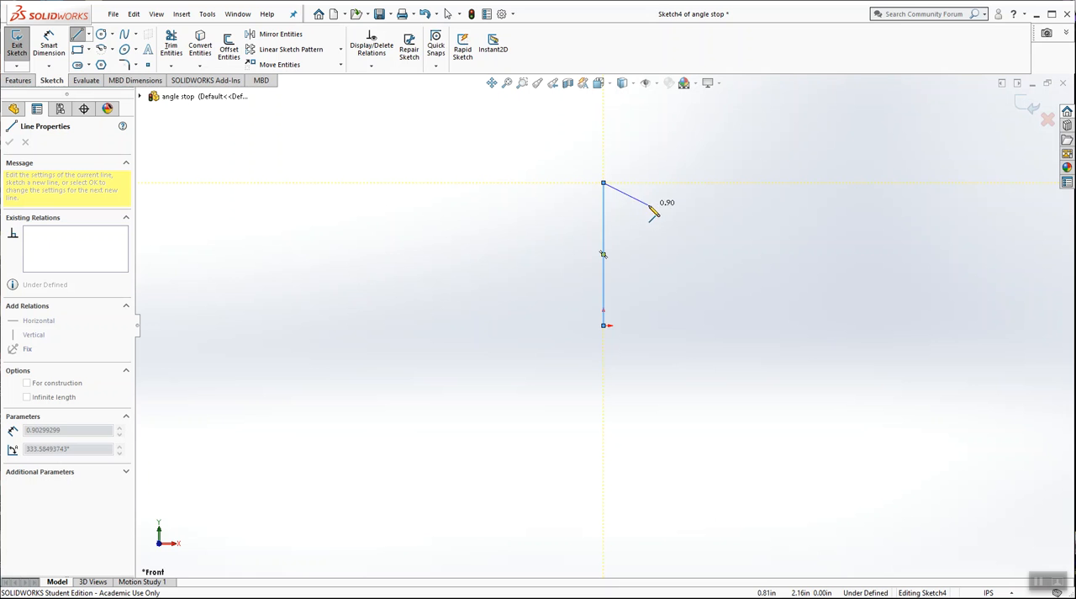
{"action": "left_click", "coordinate": [710, 182]}
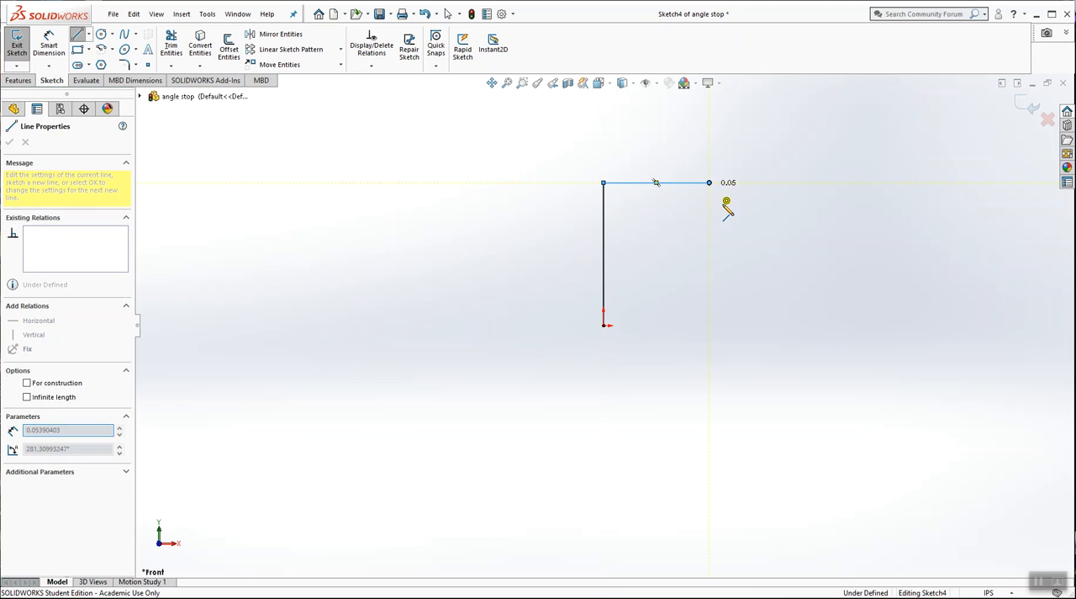
{"action": "left_click", "coordinate": [709, 220]}
{"action": "left_click", "coordinate": [824, 220]}
{"action": "left_click", "coordinate": [824, 267]}
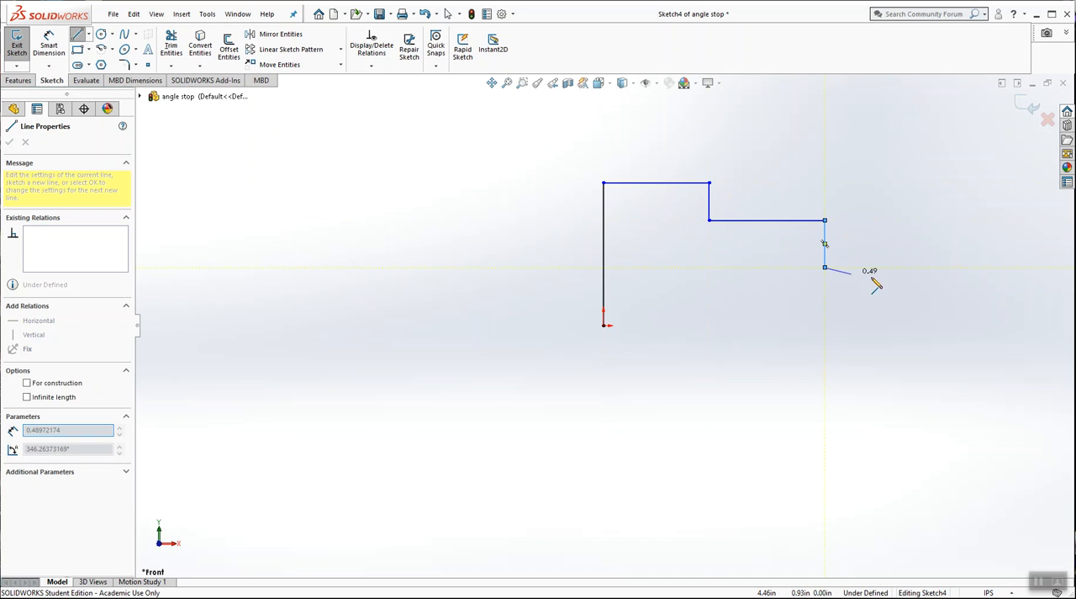
{"action": "left_click", "coordinate": [906, 268]}
{"action": "left_click", "coordinate": [906, 324]}
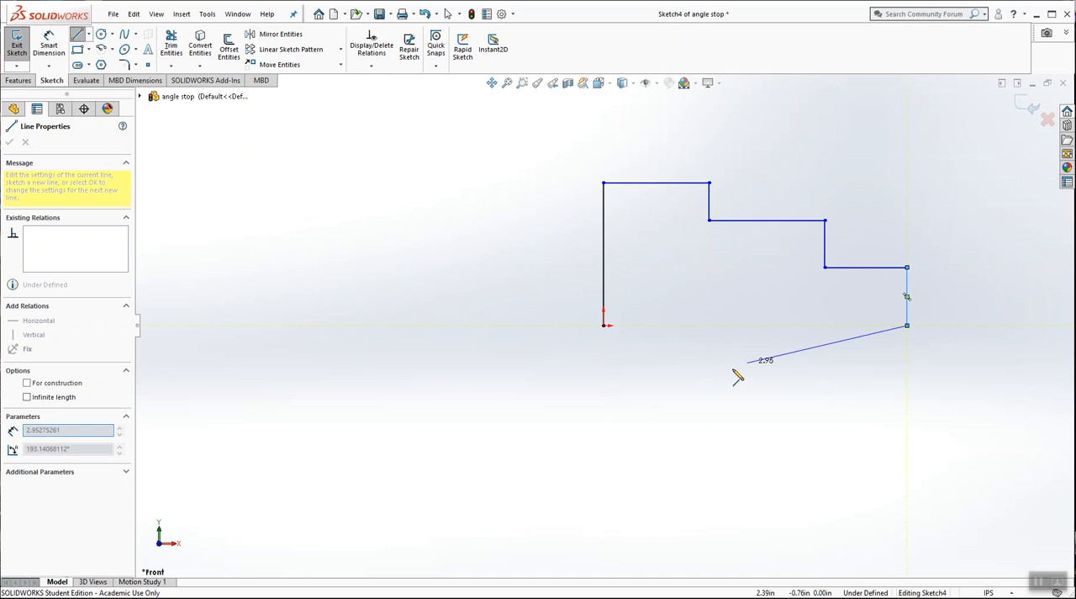
{"action": "left_click", "coordinate": [603, 325]}
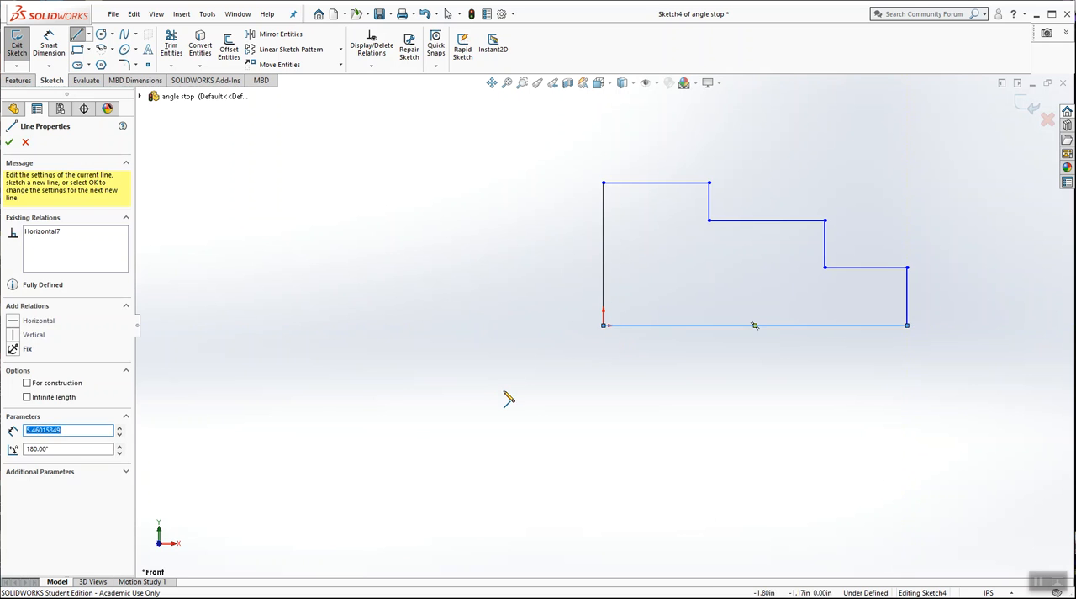
{"action": "key", "text": "Escape"}
Step: Dimension the profile's bottom edge and set its length to 4 in
{"action": "scroll", "coordinate": [939, 231], "scroll_direction": "down", "scroll_amount": 3}
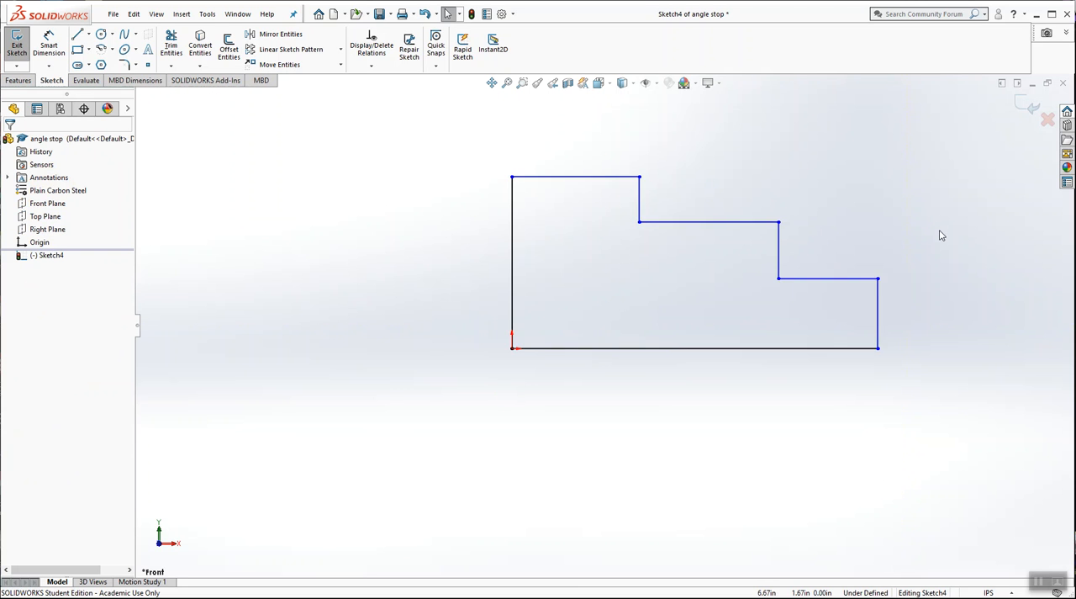
{"action": "mouse_move", "coordinate": [823, 227]}
{"action": "middle_mouse_down"}
{"action": "mouse_move", "coordinate": [752, 240]}
{"action": "mouse_move", "coordinate": [753, 274]}
{"action": "middle_mouse_up"}
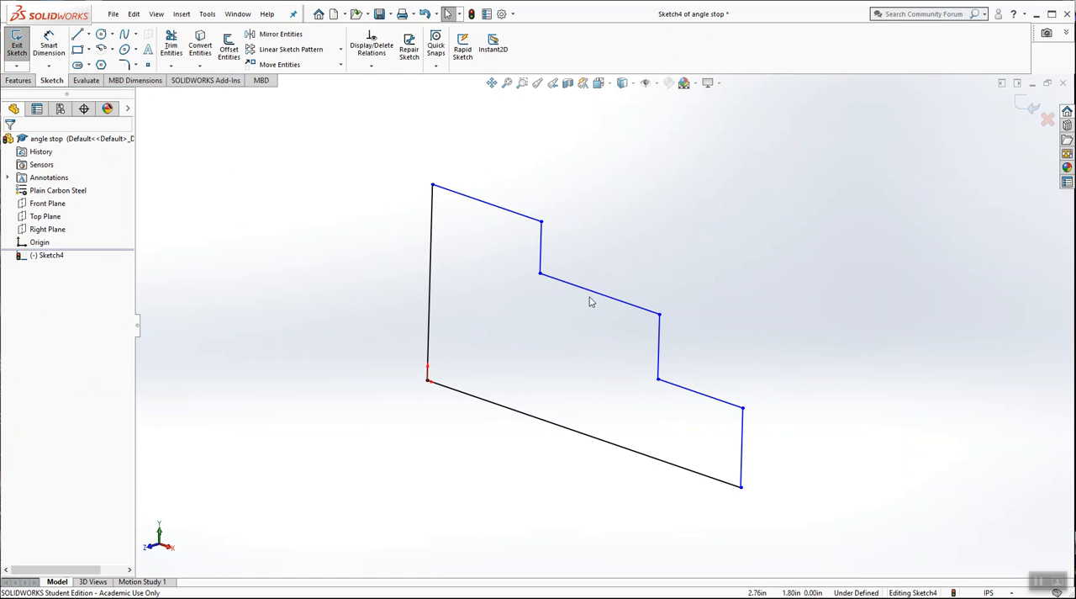
{"action": "left_click", "coordinate": [599, 82]}
{"action": "left_click", "coordinate": [669, 153]}
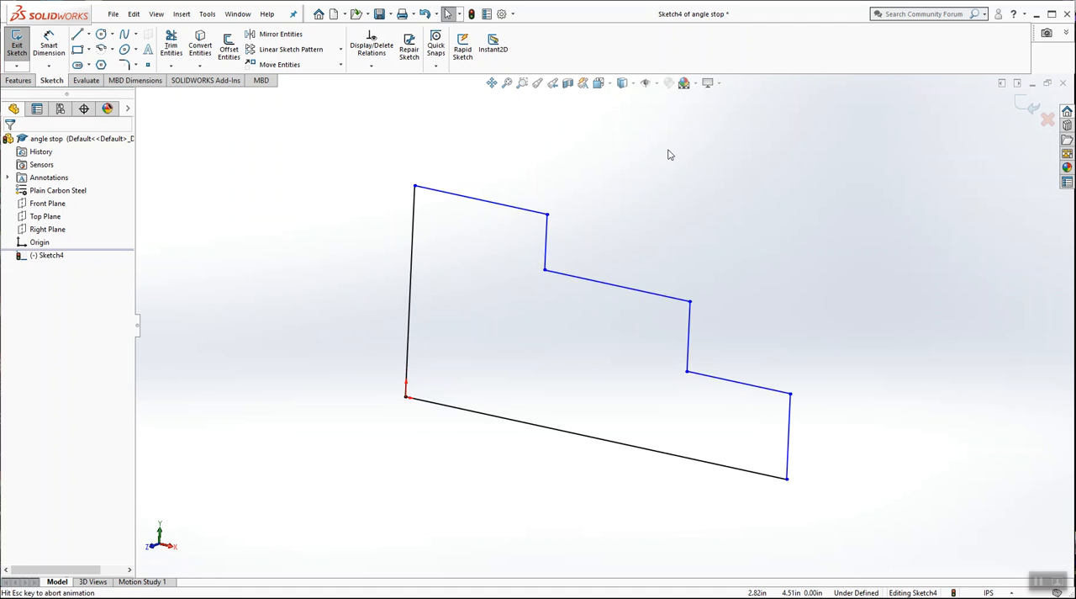
{"action": "left_click", "coordinate": [48, 46]}
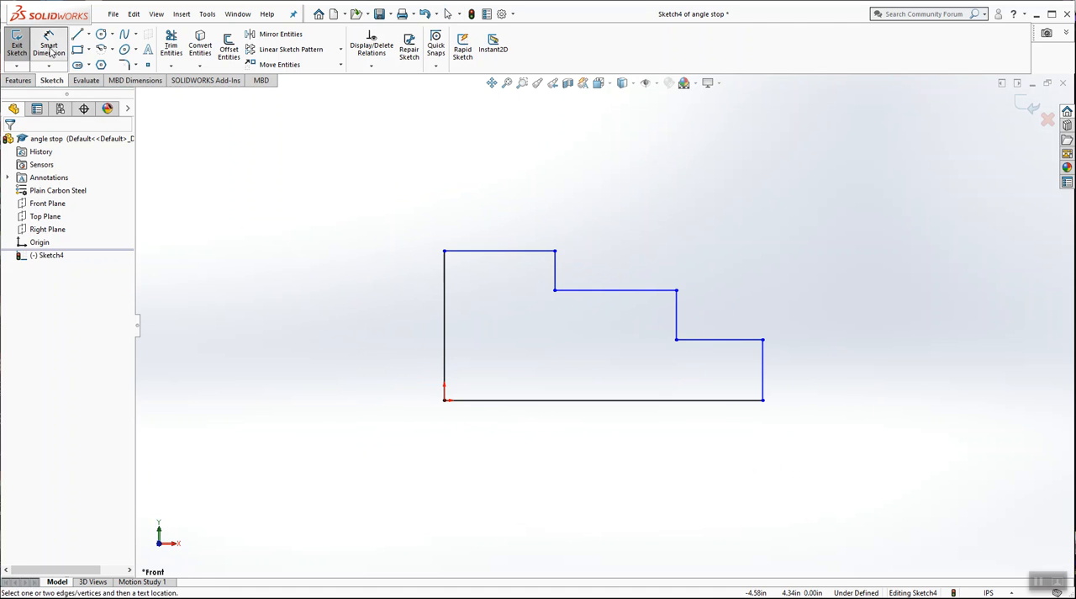
{"action": "left_click", "coordinate": [602, 401]}
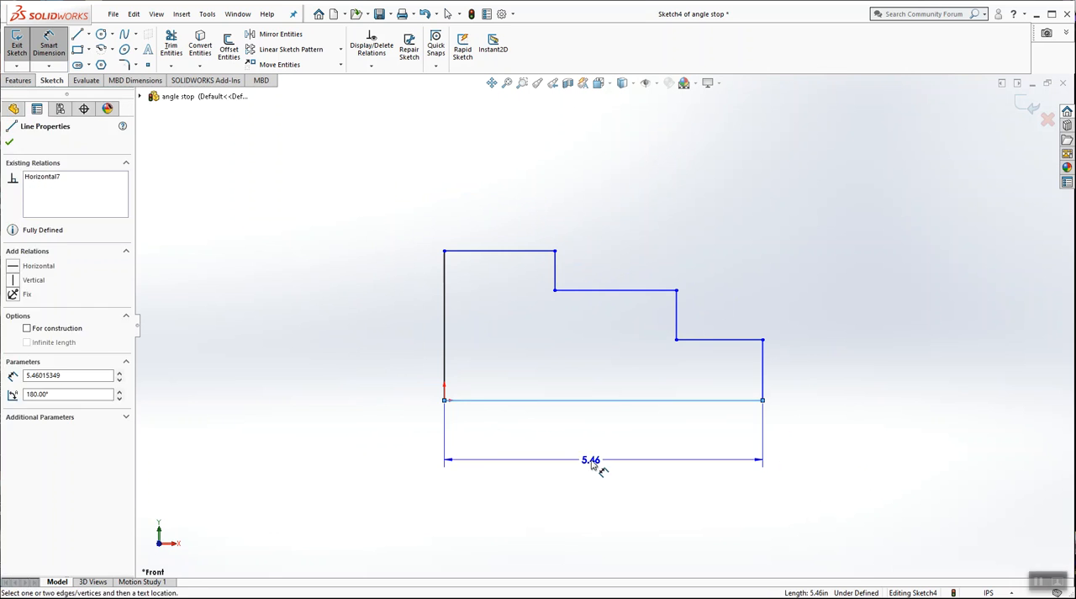
{"action": "left_click", "coordinate": [602, 469]}
{"action": "type", "text": "4"}
{"action": "key", "text": "Return"}
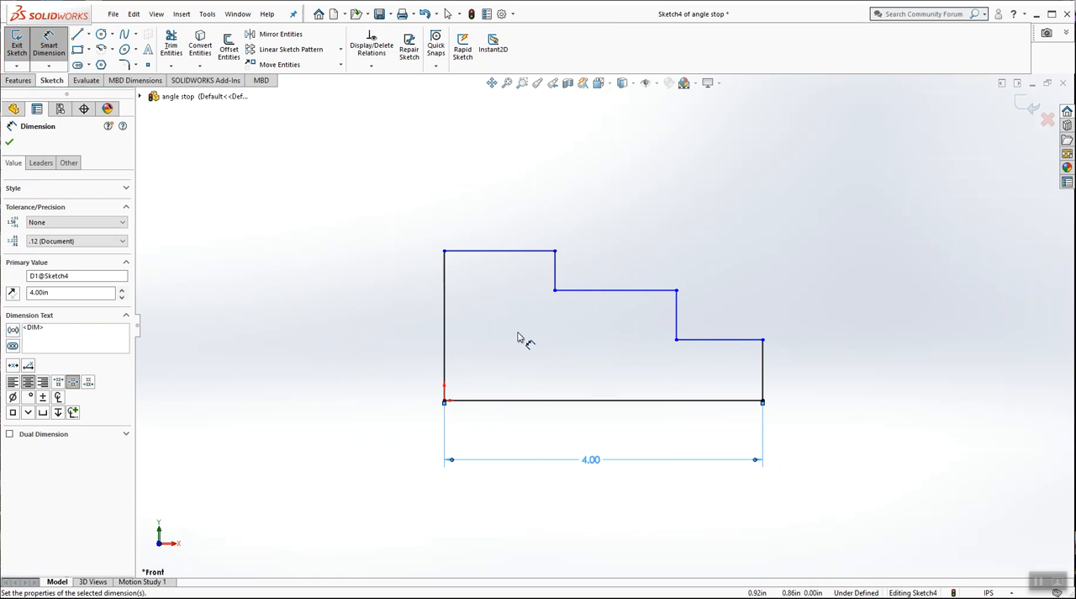
{"action": "left_click", "coordinate": [505, 340]}
Step: Dimension the tall vertical edge at the origin and set its height to 1.8 in
{"action": "left_click", "coordinate": [448, 345]}
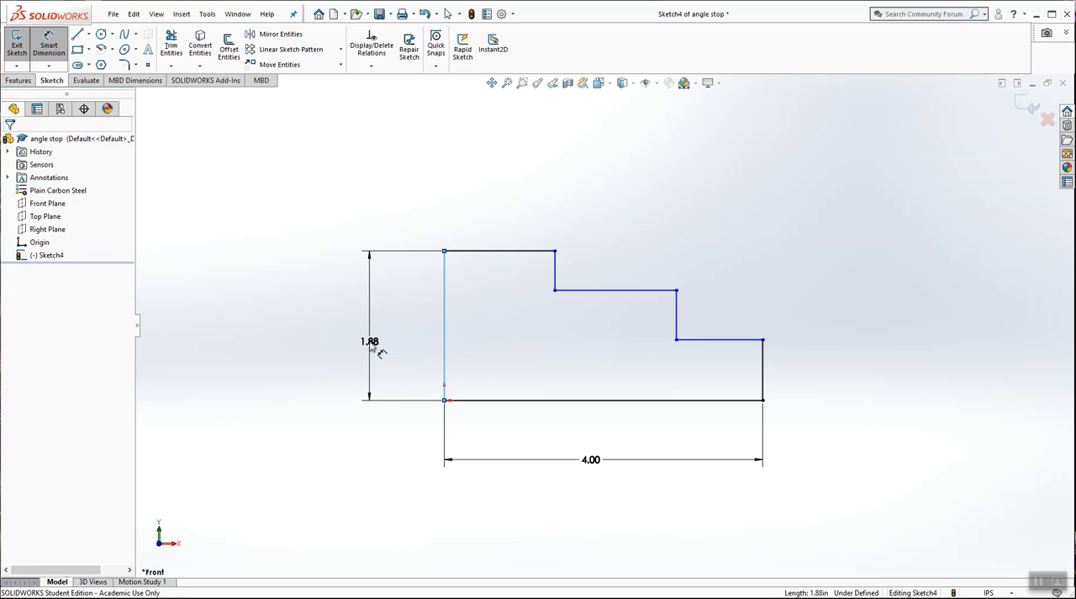
{"action": "left_click", "coordinate": [370, 345]}
{"action": "type", "text": "1.8"}
{"action": "key", "text": "Return"}
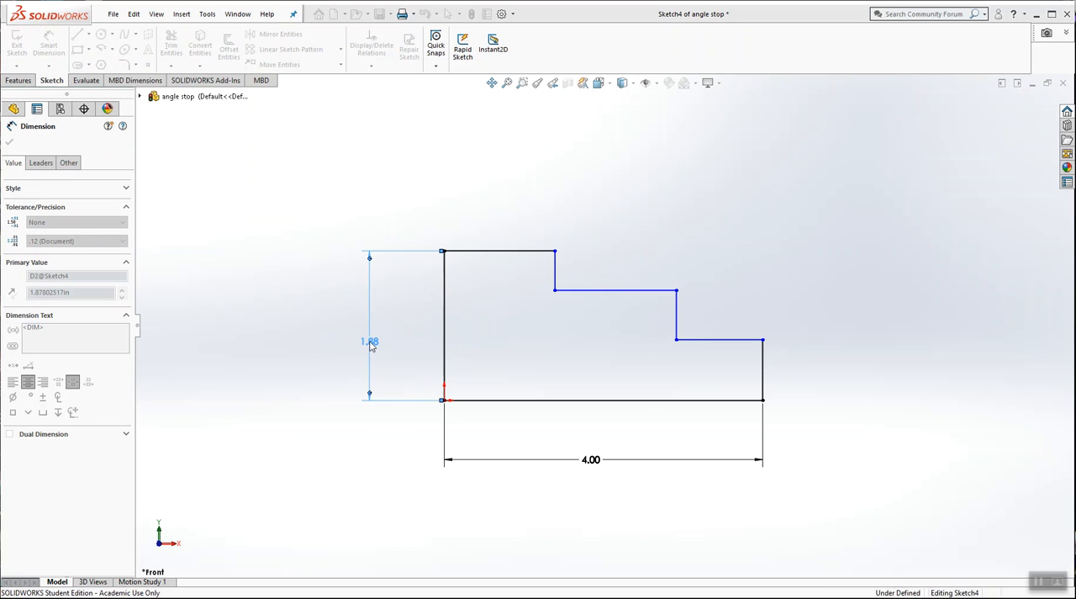
{"action": "left_click", "coordinate": [512, 190]}
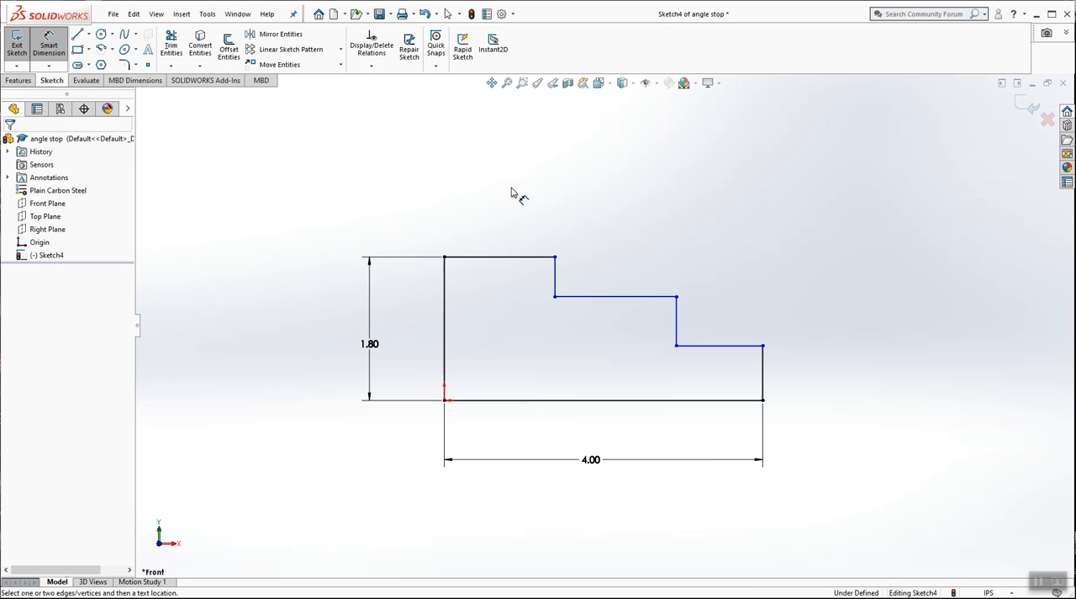
Step: Dimension the vertical edge at the profile's low end and set its height to 0.8 in
{"action": "left_click", "coordinate": [762, 378]}
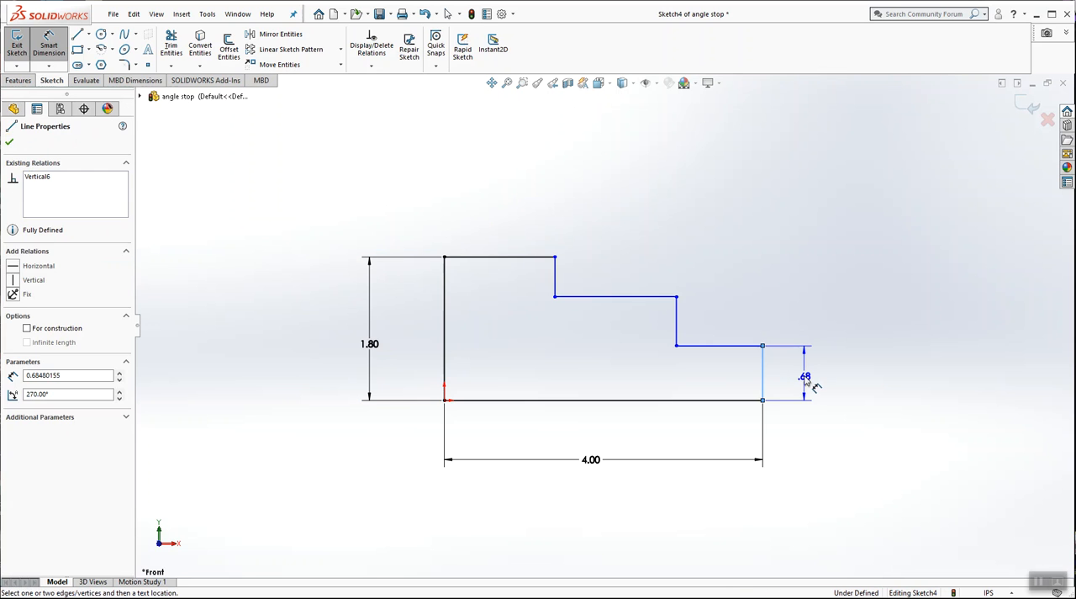
{"action": "left_click", "coordinate": [809, 380]}
{"action": "type", "text": ".6"}
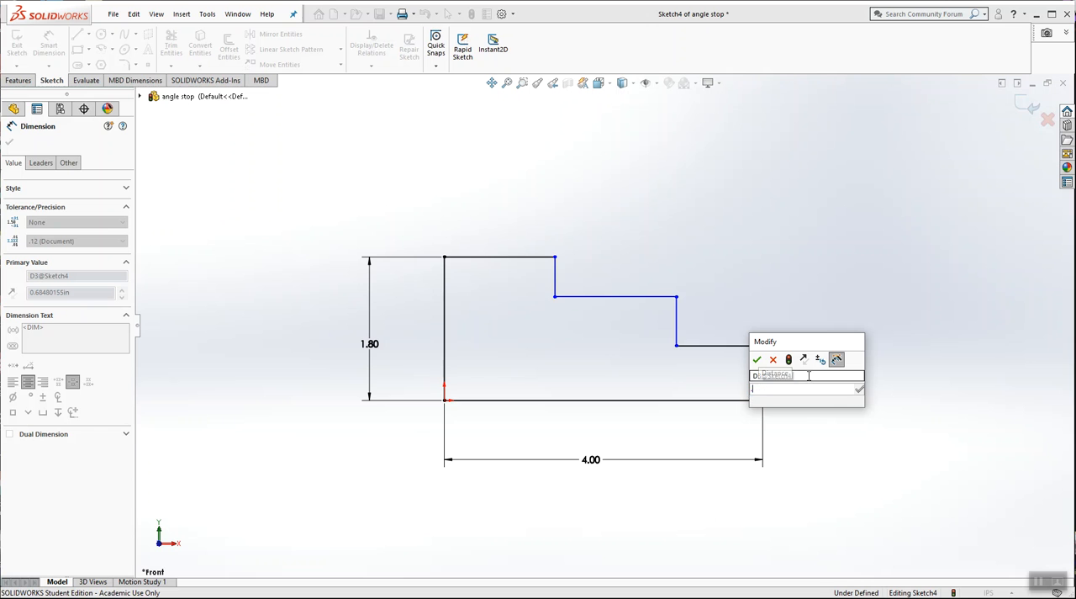
{"action": "key", "text": "Return"}
{"action": "left_click", "coordinate": [738, 284]}
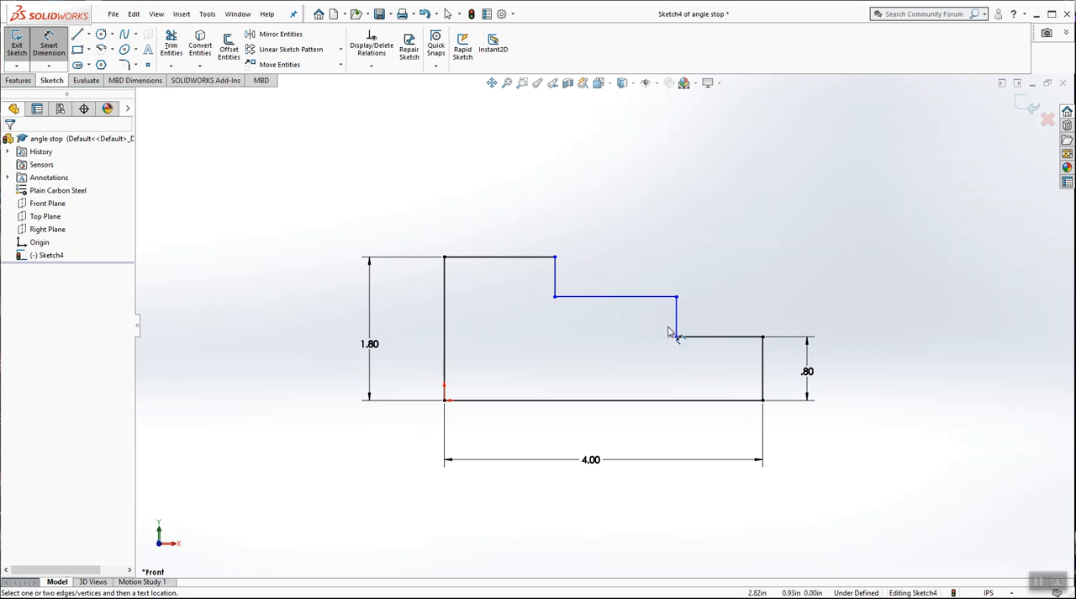
Step: Dimension the heights of the lower and upper step risers at 0.5 in each
{"action": "left_click", "coordinate": [678, 321]}
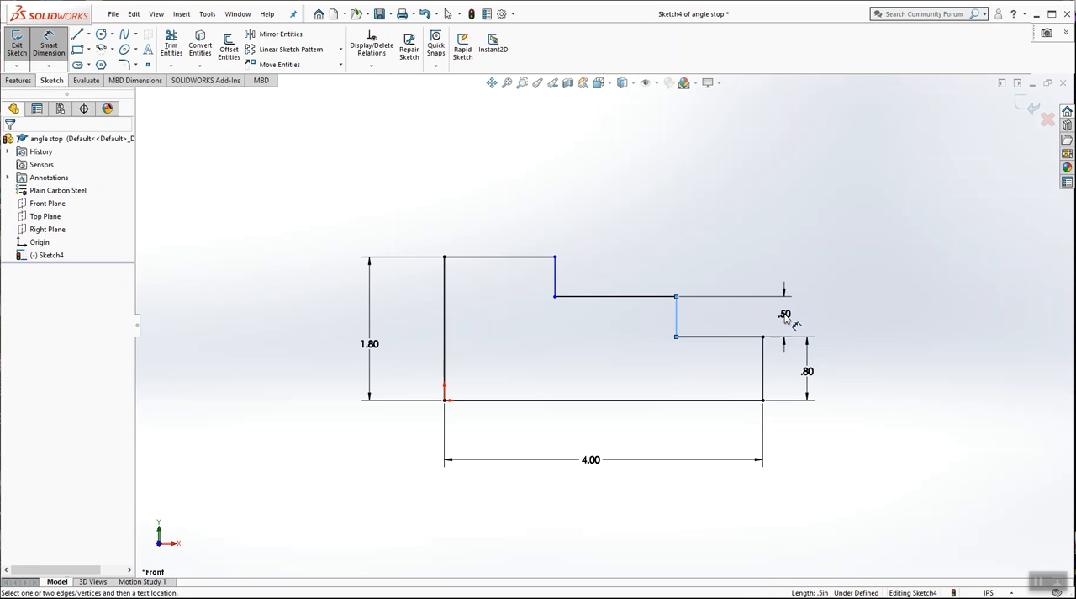
{"action": "left_click", "coordinate": [785, 316]}
{"action": "type", "text": ".5"}
{"action": "key", "text": "Return"}
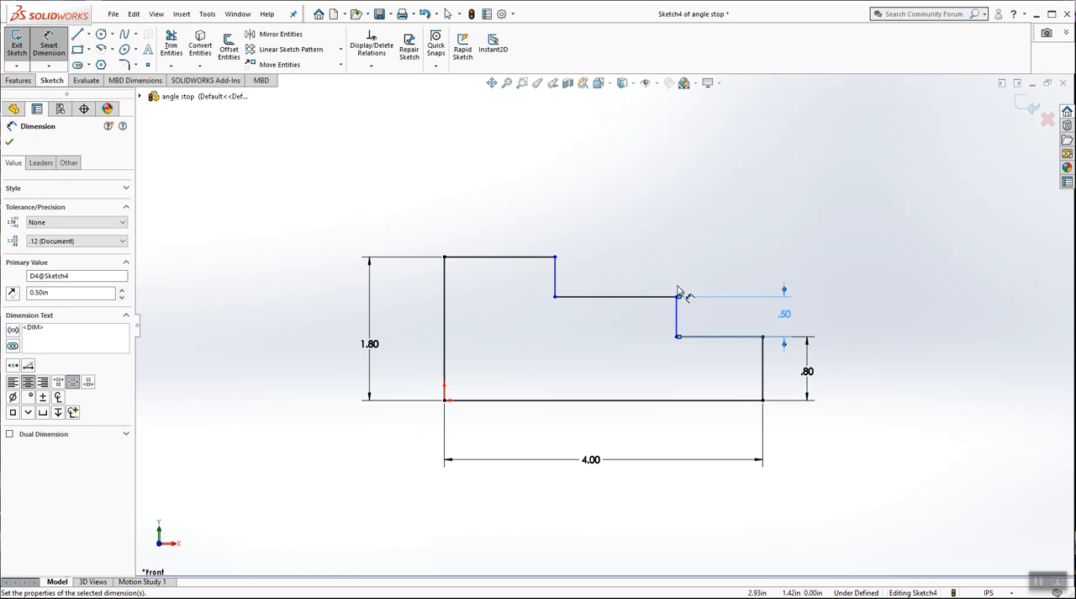
{"action": "left_click", "coordinate": [648, 185]}
{"action": "left_click", "coordinate": [560, 281]}
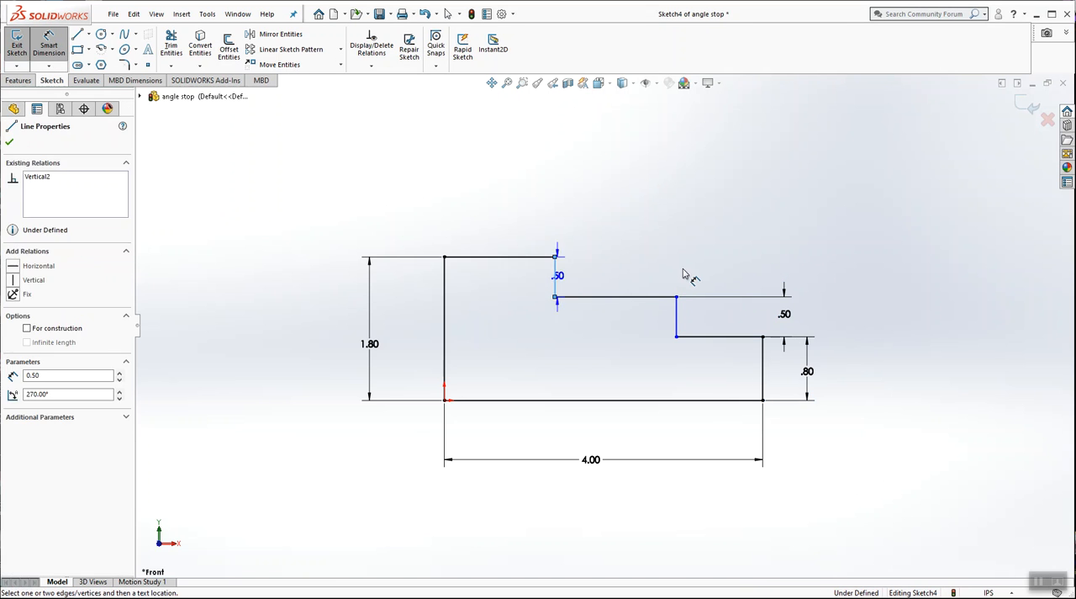
{"action": "left_click", "coordinate": [695, 275]}
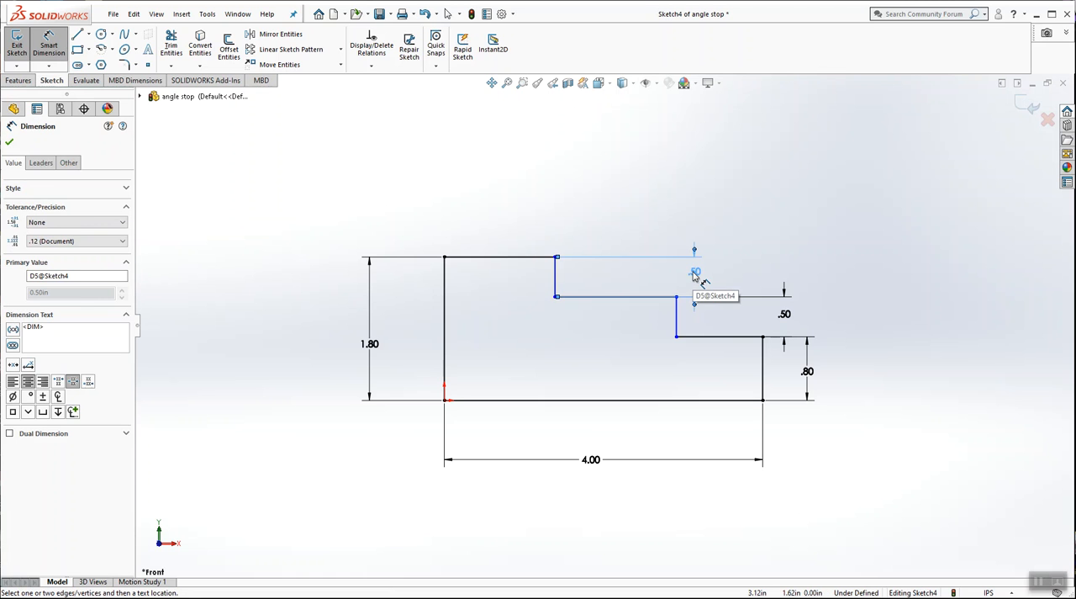
{"action": "left_click", "coordinate": [605, 181]}
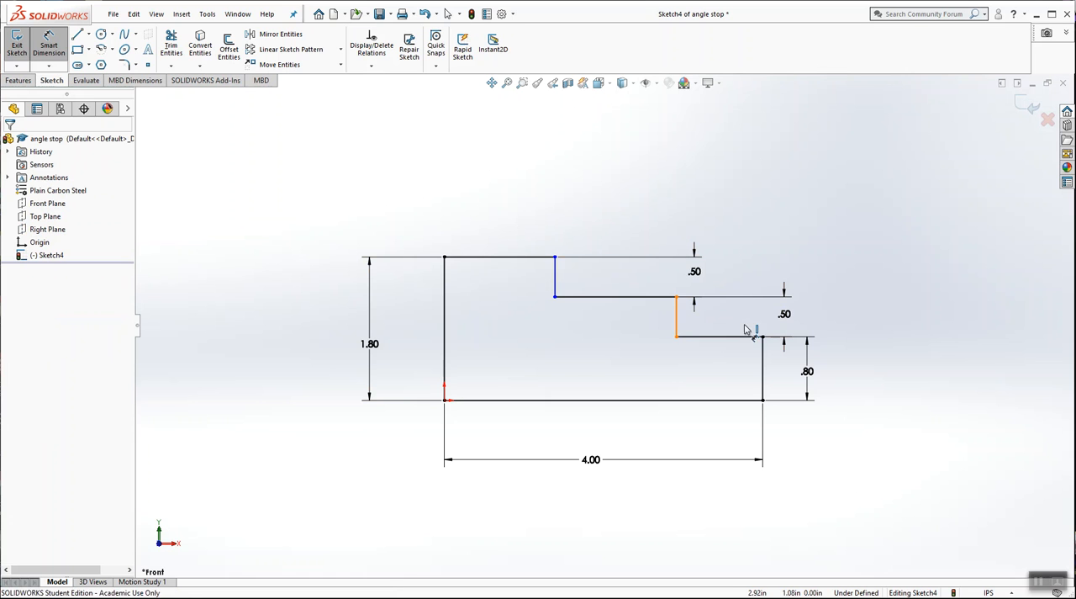
Step: Dimension the horizontal distance from the lower riser to the profile's outer end edge and set it to 1.2 in
{"action": "left_click", "coordinate": [677, 315]}
{"action": "left_click", "coordinate": [764, 356]}
{"action": "left_click", "coordinate": [720, 200]}
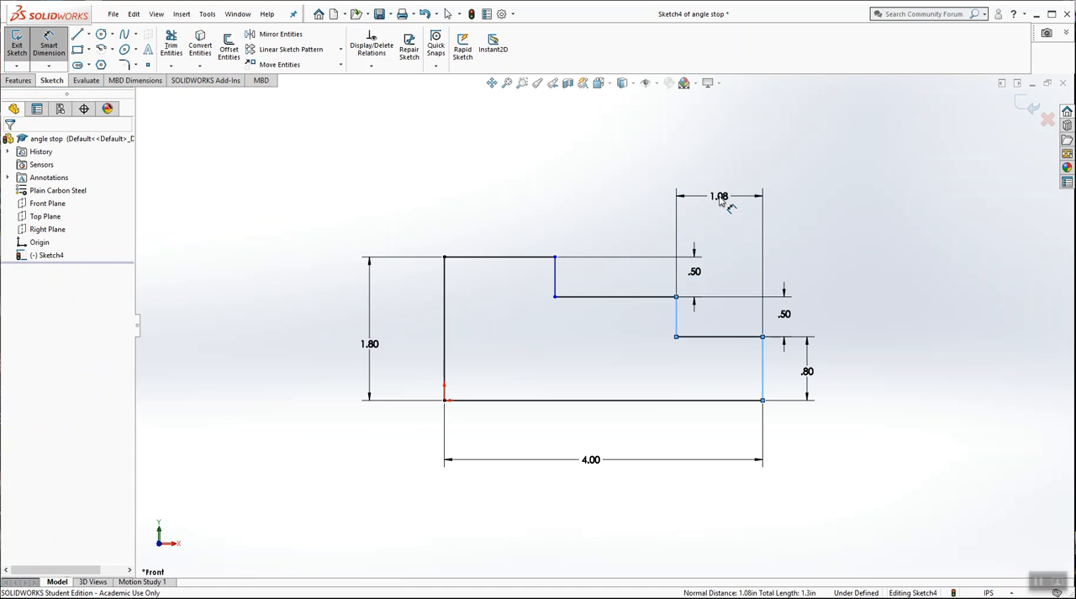
{"action": "type", "text": "1.2"}
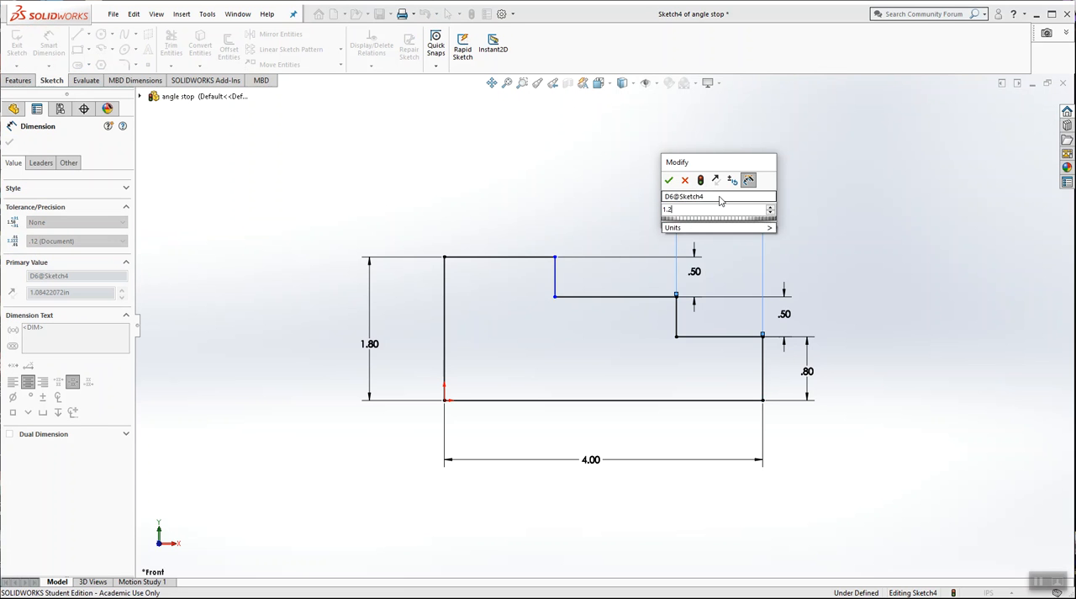
{"action": "key", "text": "Return"}
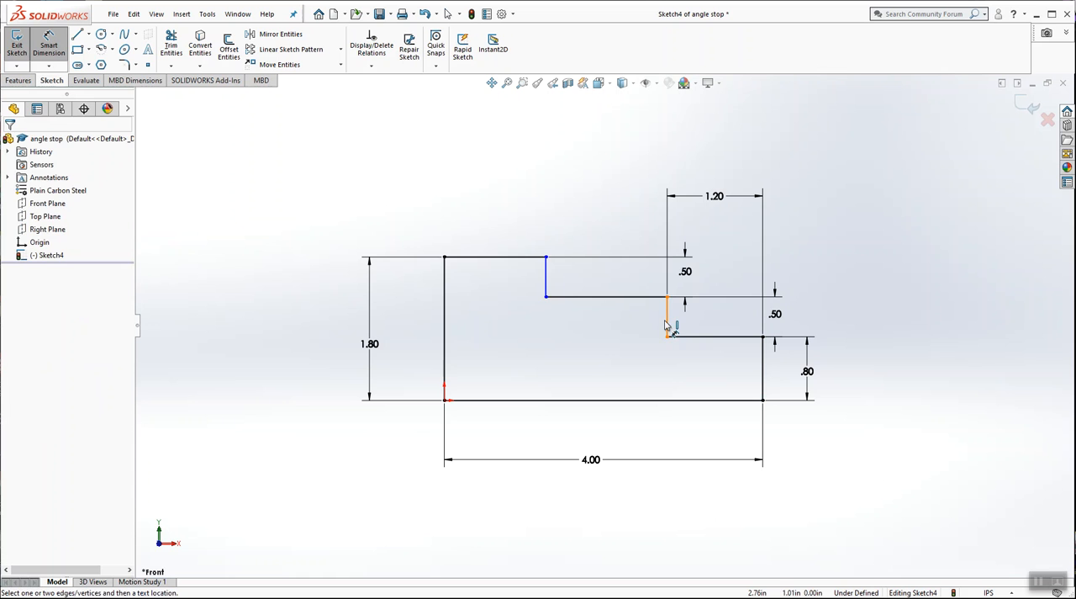
Step: Dimension the horizontal distance between the two step risers and set it to 1.6 in
{"action": "left_click", "coordinate": [668, 325]}
{"action": "left_click", "coordinate": [546, 281]}
{"action": "left_click", "coordinate": [607, 184]}
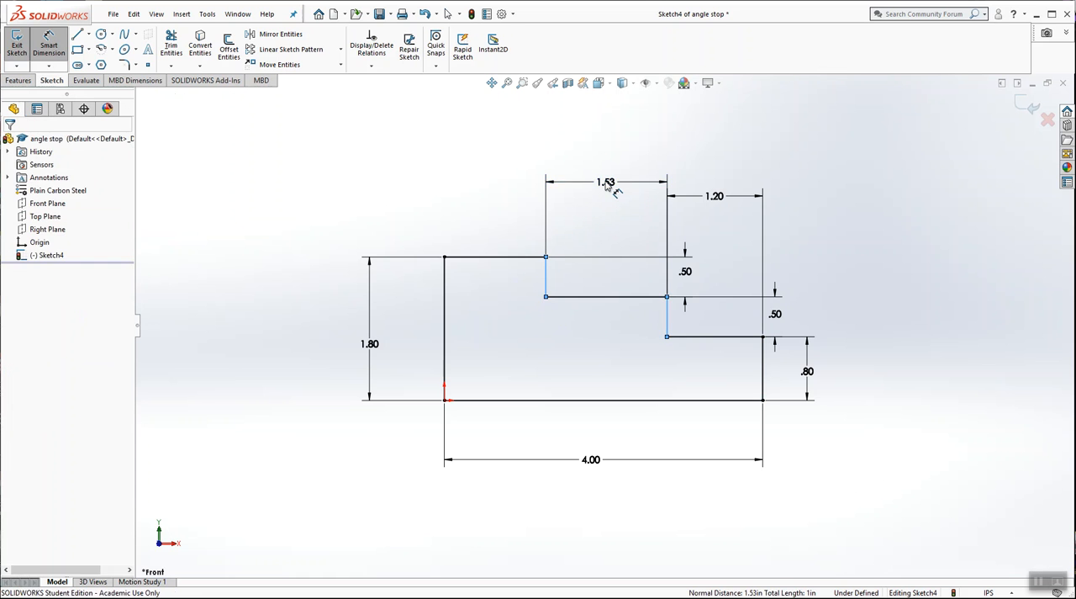
{"action": "key", "text": "Return"}
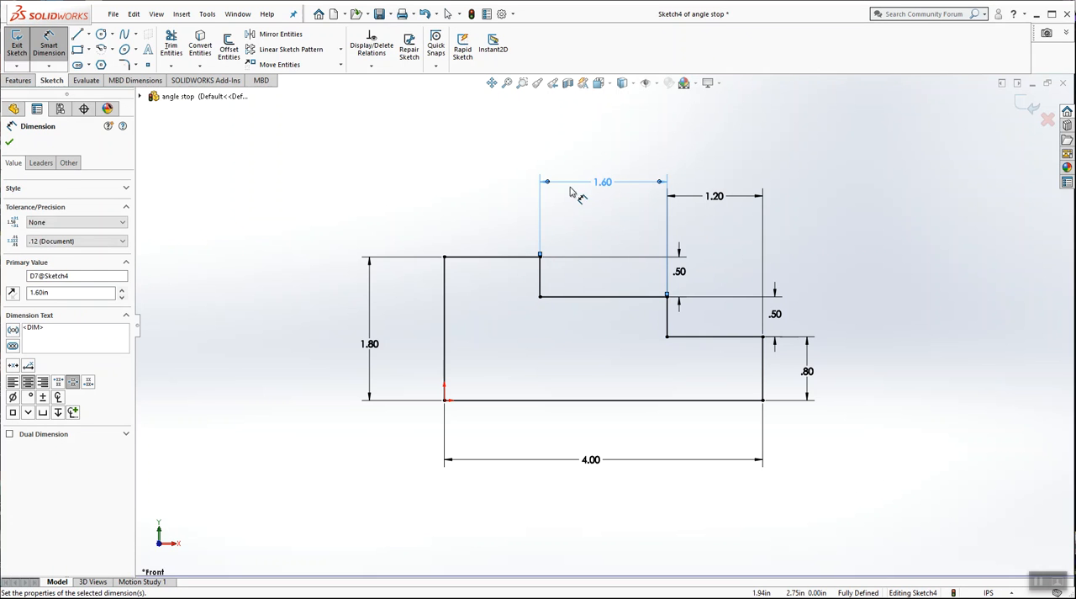
Step: Move the two 0.50 riser dimensions closer to their steps and show the dimensioned sketch in isometric view
{"action": "left_click_drag", "start_coordinate": [616, 287], "coordinate": [598, 284]}
{"action": "left_click_drag", "start_coordinate": [791, 320], "coordinate": [733, 317]}
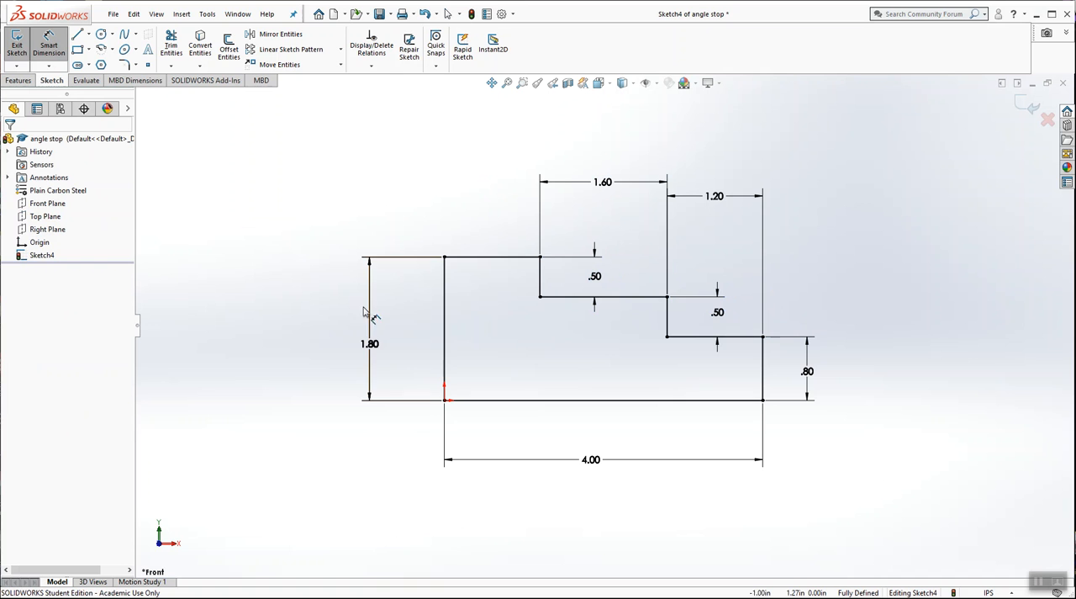
{"action": "left_click", "coordinate": [598, 84]}
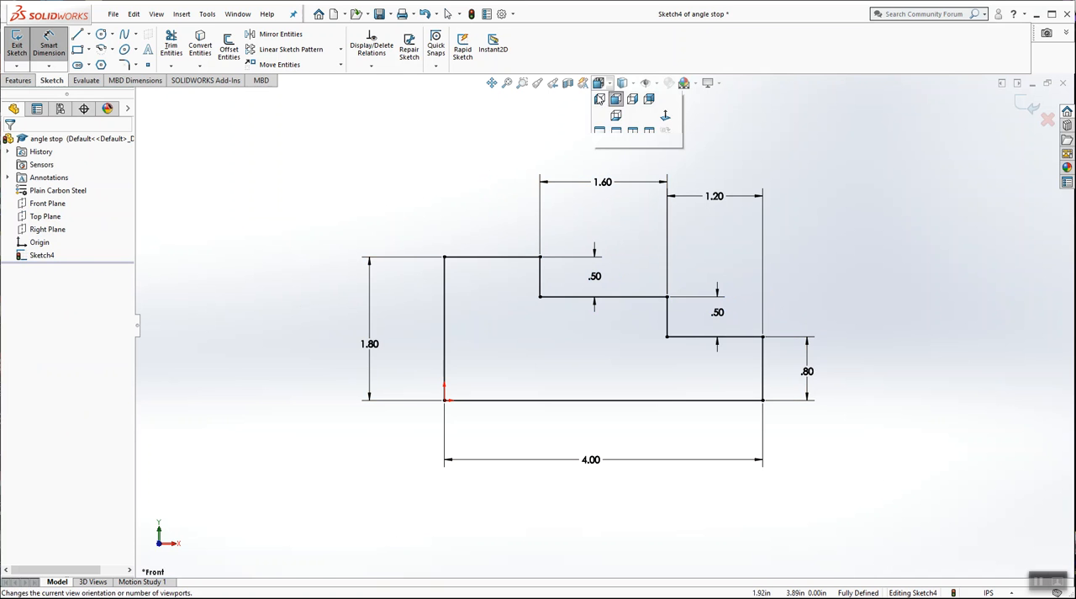
{"action": "left_click", "coordinate": [669, 120]}
{"action": "left_click", "coordinate": [47, 52]}
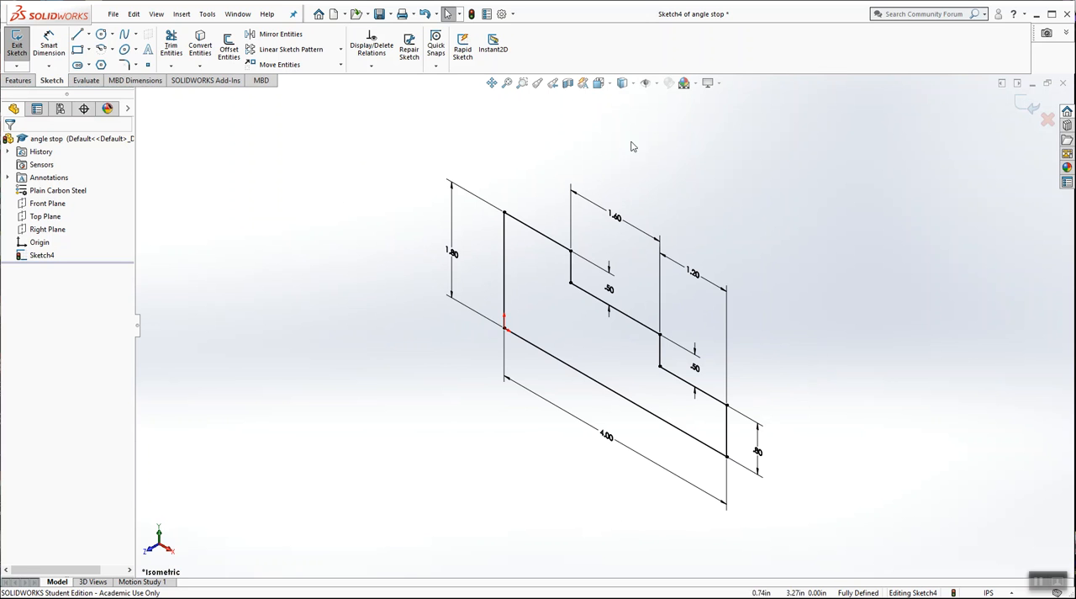
Step: Finish the stair-step profile sketch and extrude it as a Blind boss 0.6 in deep
{"action": "left_click", "coordinate": [1023, 103]}
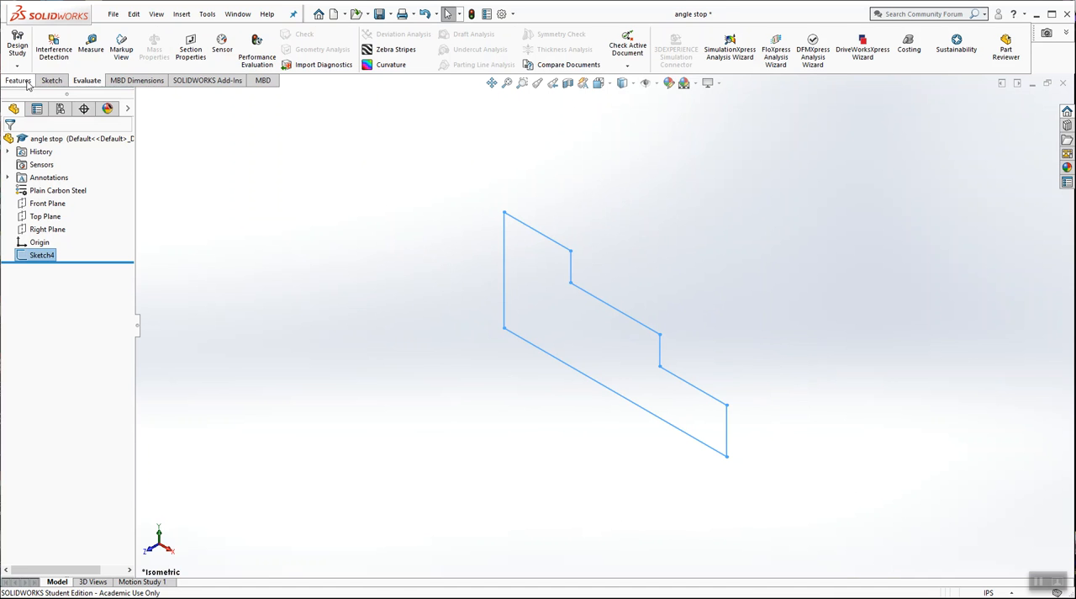
{"action": "left_click", "coordinate": [19, 81]}
{"action": "left_click", "coordinate": [21, 46]}
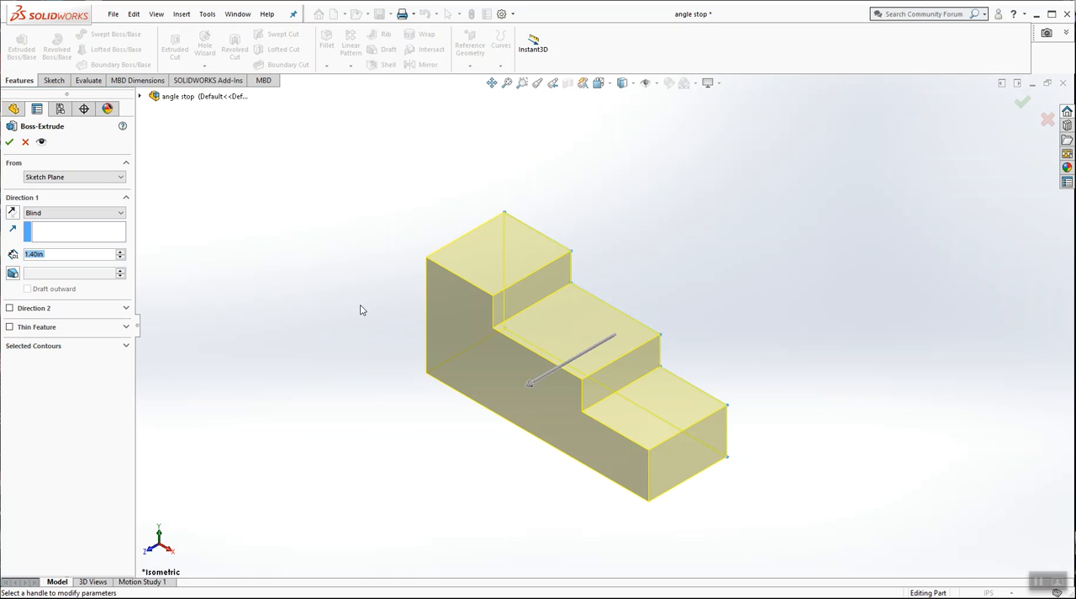
{"action": "type", "text": "0.6"}
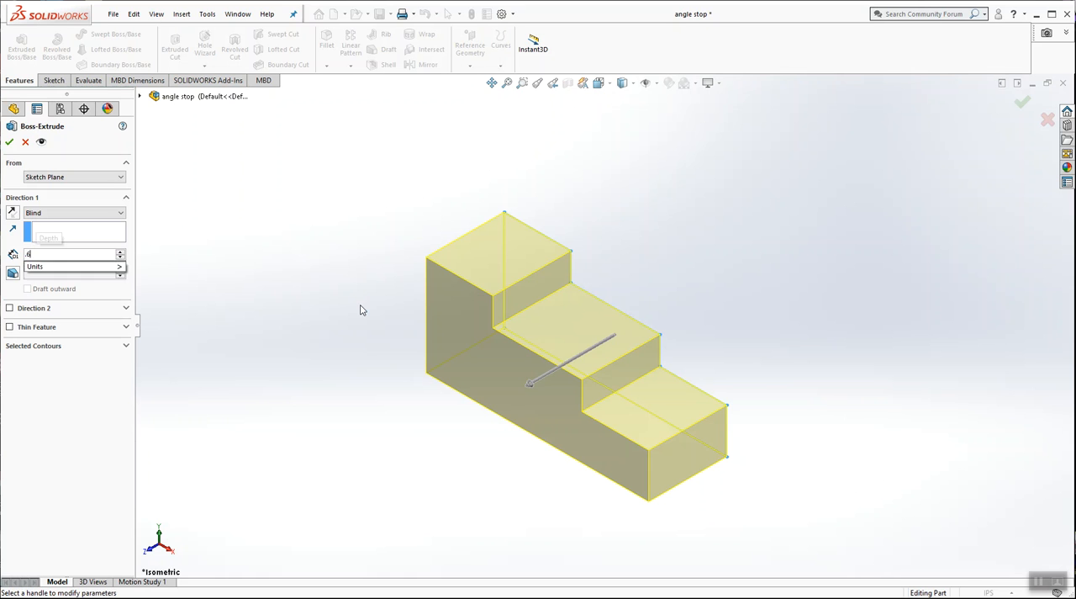
{"action": "key", "text": "Return"}
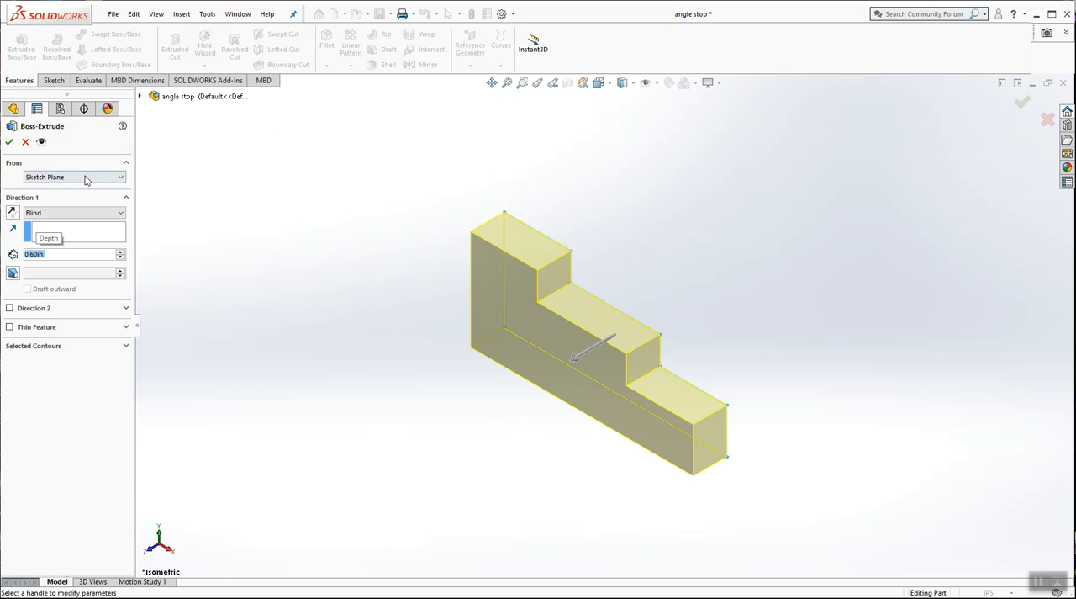
{"action": "left_click", "coordinate": [9, 141]}
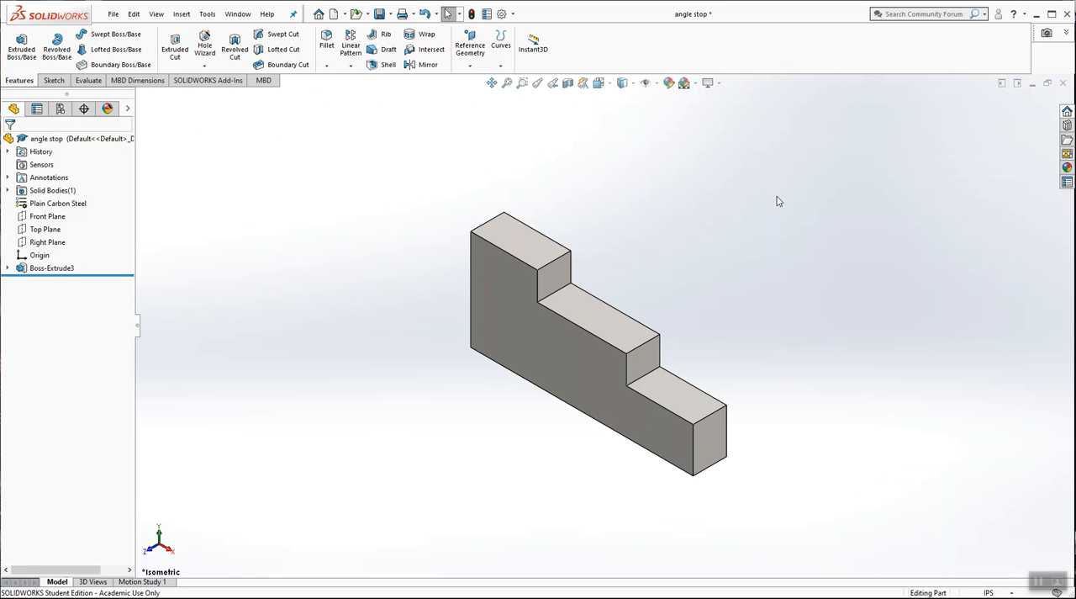
Step: Expand the boss extrusion in the feature tree to show its sketch and save the part
{"action": "left_click", "coordinate": [7, 268]}
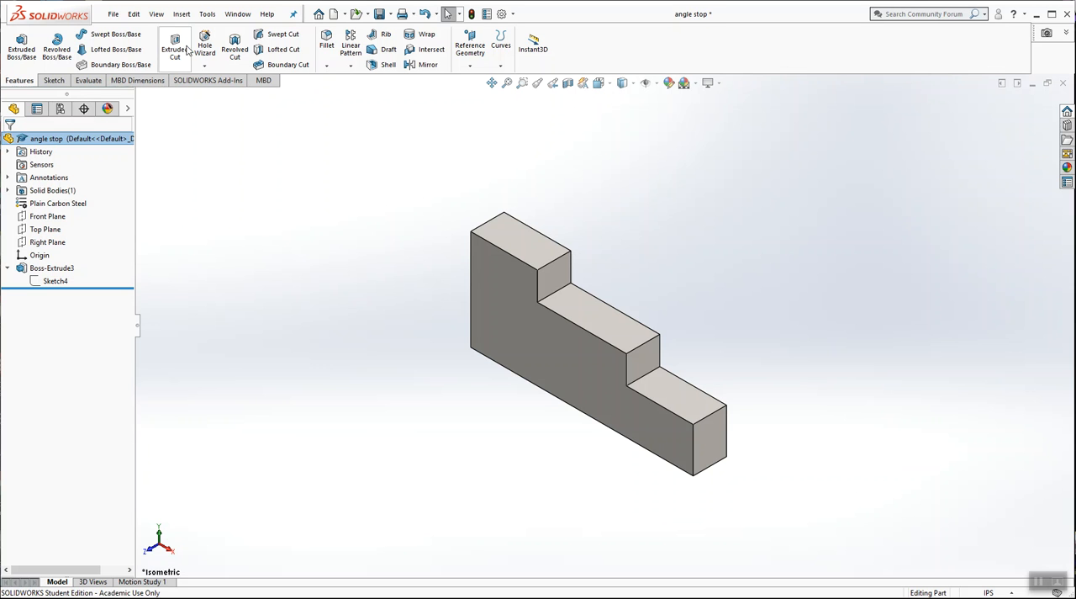
{"action": "left_click", "coordinate": [114, 14]}
{"action": "left_click", "coordinate": [143, 142]}
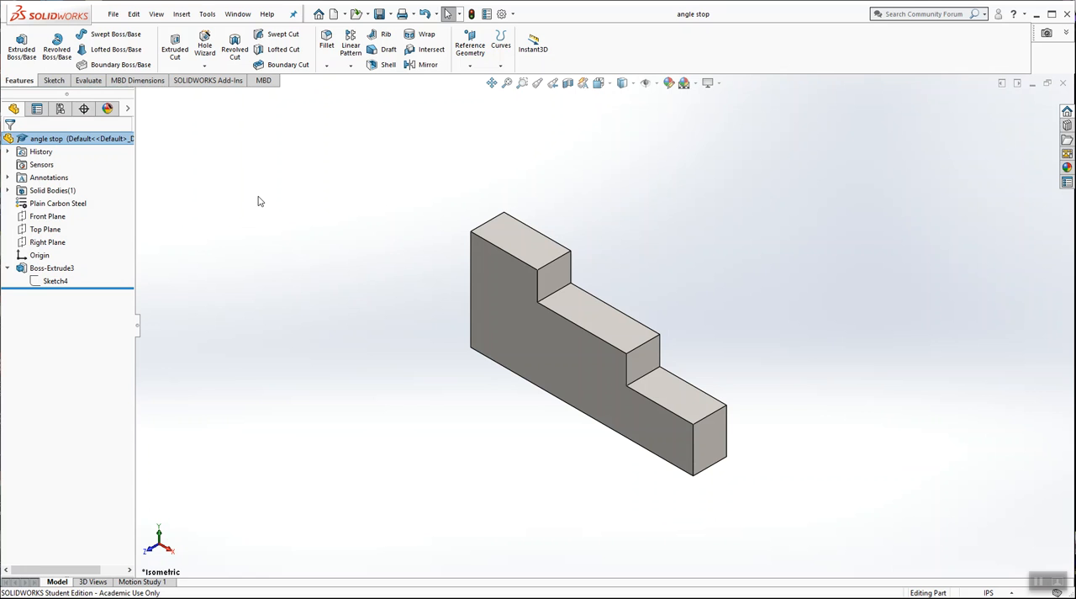
Step: Start a new sketch on the Top Plane and view it straight on
{"action": "right_click", "coordinate": [46, 231]}
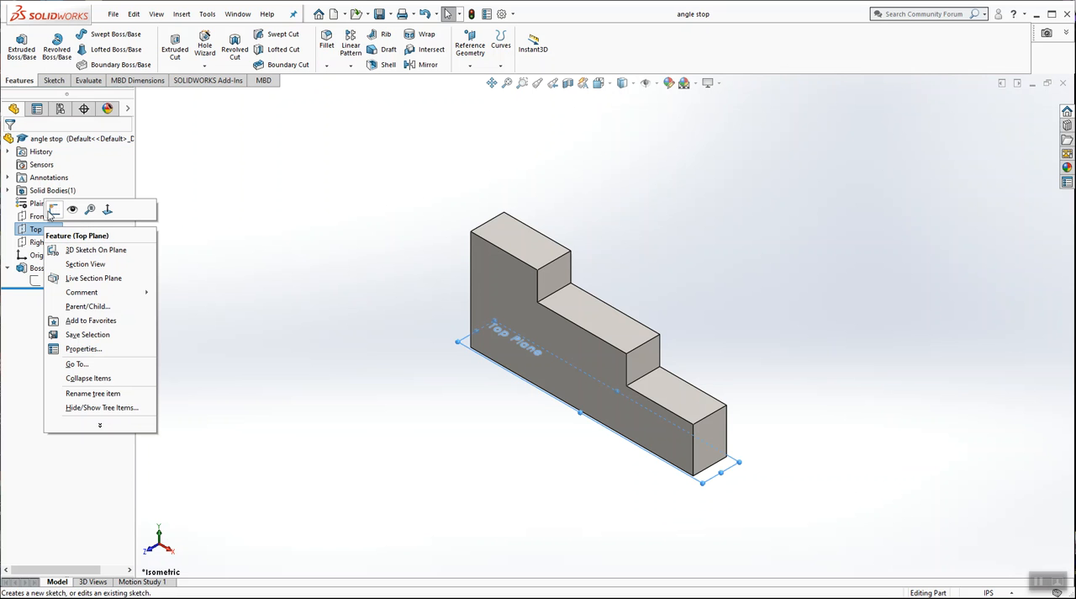
{"action": "left_click", "coordinate": [54, 211]}
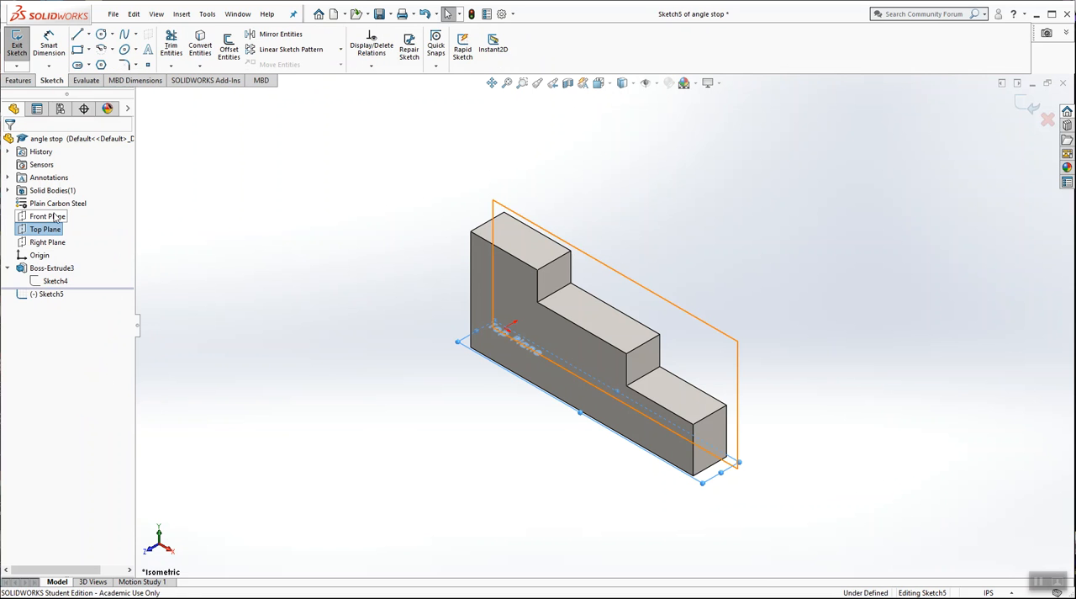
{"action": "left_click", "coordinate": [602, 85]}
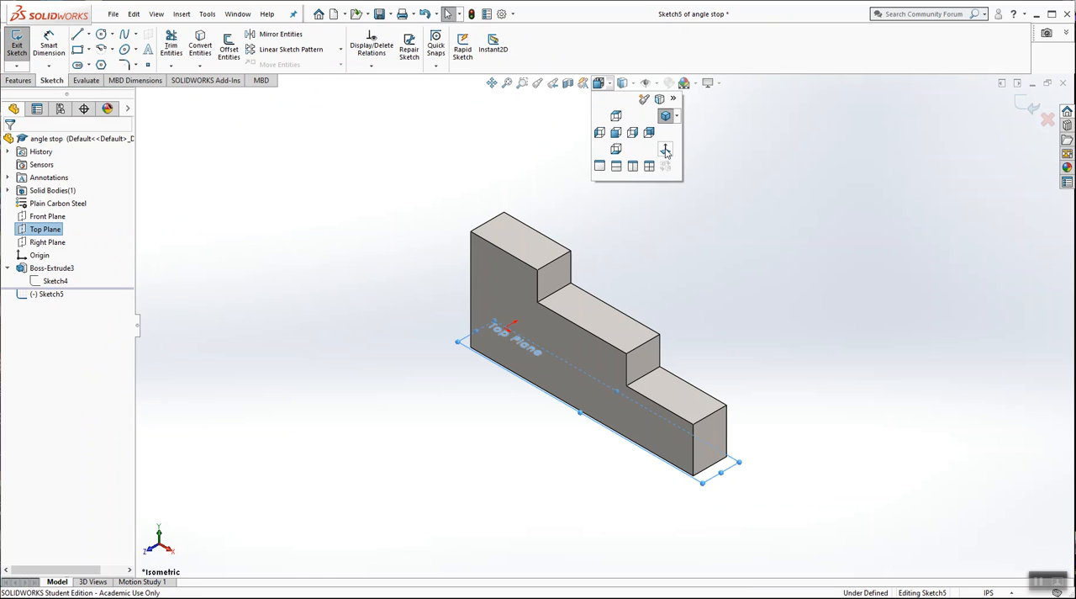
{"action": "left_click", "coordinate": [666, 152]}
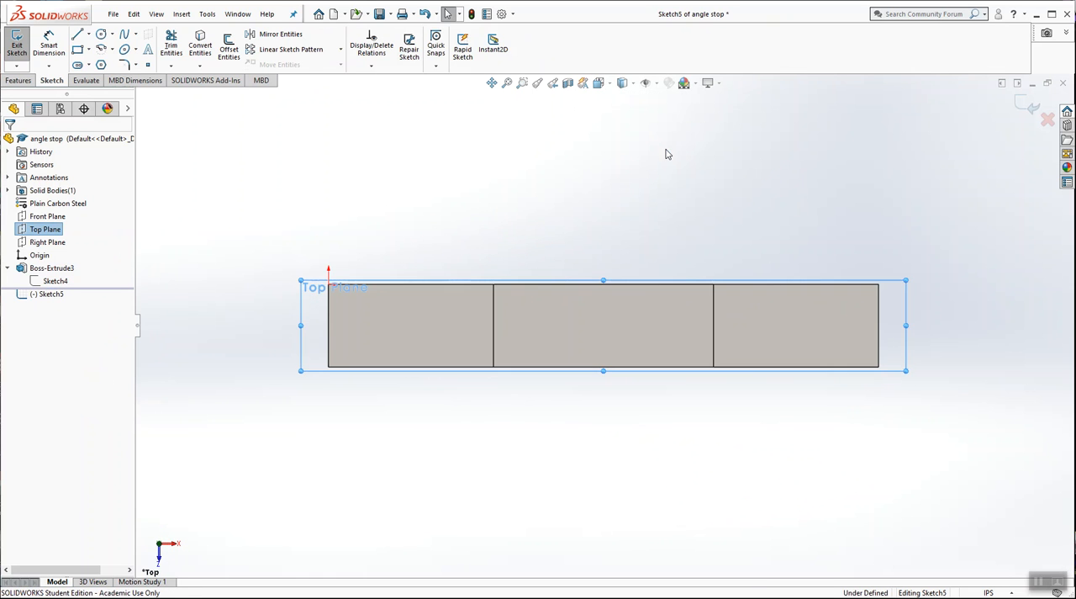
{"action": "left_click", "coordinate": [600, 205]}
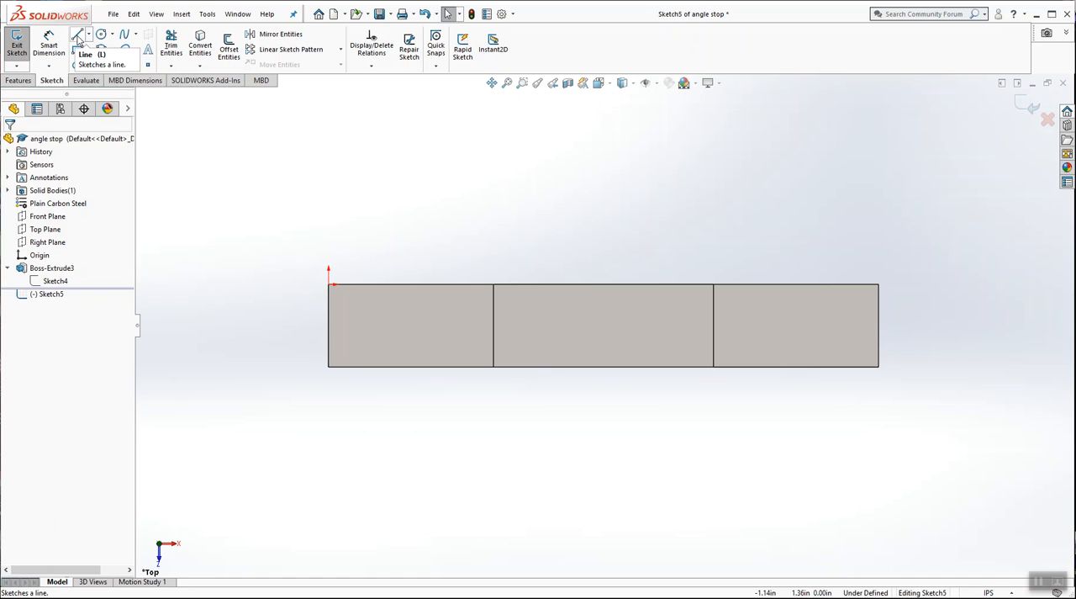
Step: Sketch a closed, notched two-leg profile about 1.04 in wide and 0.95 in deep along the block's front edge, starting at its outer corner
{"action": "left_click", "coordinate": [77, 33]}
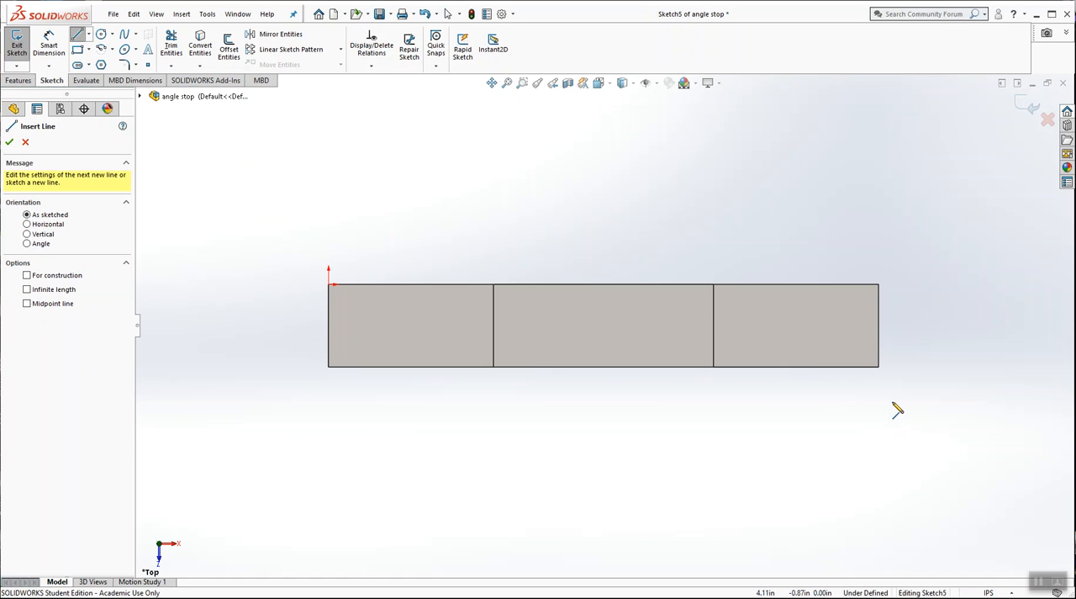
{"action": "left_click", "coordinate": [879, 368]}
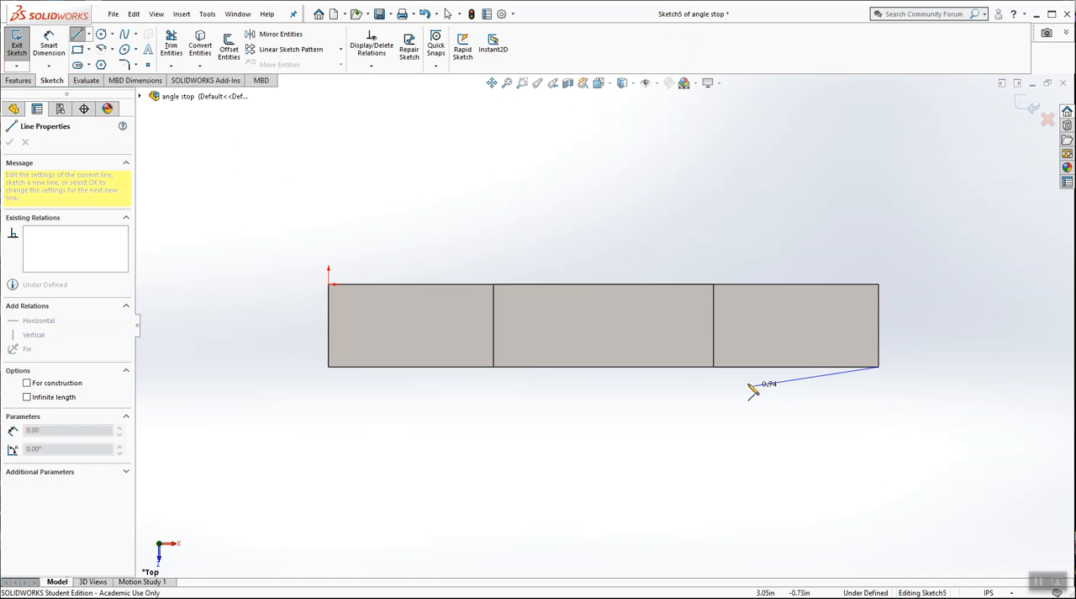
{"action": "left_click", "coordinate": [736, 367]}
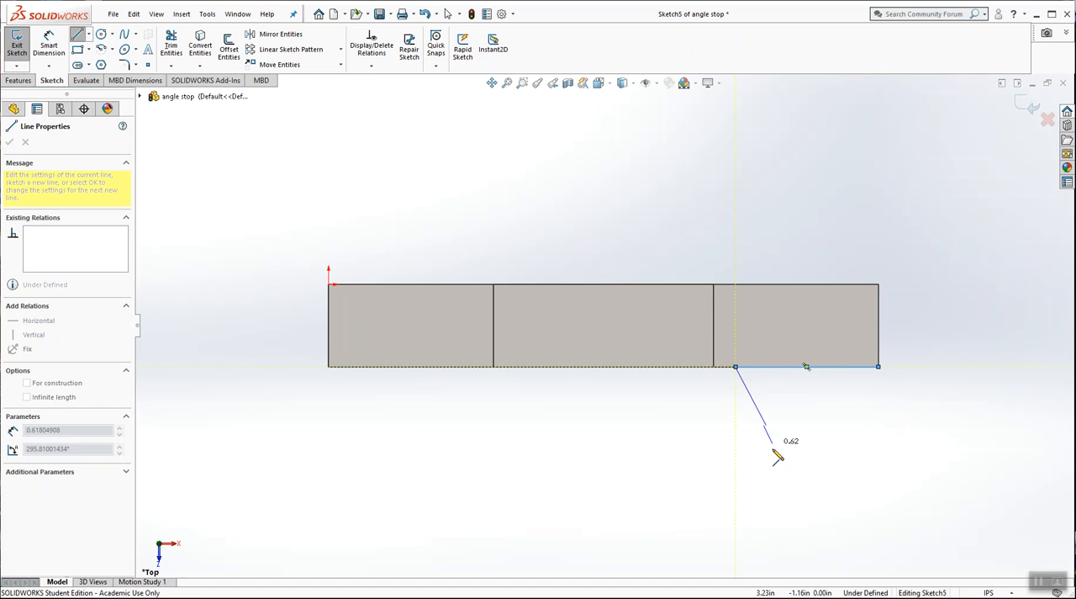
{"action": "left_click", "coordinate": [736, 498]}
{"action": "left_click", "coordinate": [785, 498]}
{"action": "left_click", "coordinate": [785, 412]}
{"action": "left_click", "coordinate": [831, 411]}
{"action": "left_click", "coordinate": [831, 498]}
{"action": "left_click", "coordinate": [879, 498]}
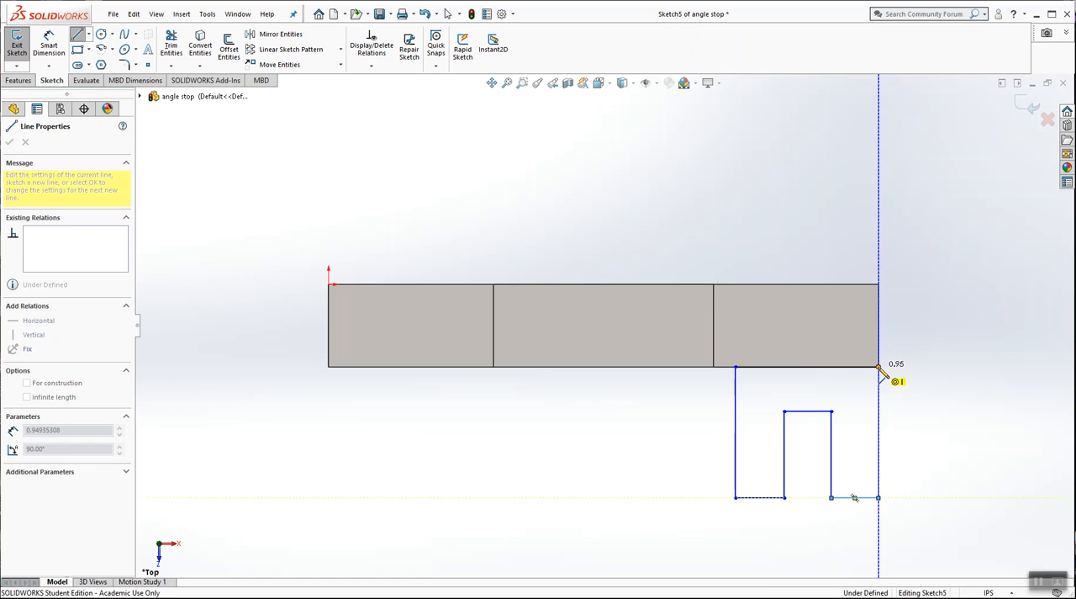
{"action": "left_click", "coordinate": [879, 367]}
{"action": "key", "text": "Escape"}
Step: Dimension the width of the leg at the block's outer end and set it to 0.4 in
{"action": "middle_click_drag", "start_coordinate": [868, 419], "coordinate": [772, 387]}
{"action": "scroll", "coordinate": [659, 375], "scroll_direction": "down", "scroll_amount": 3}
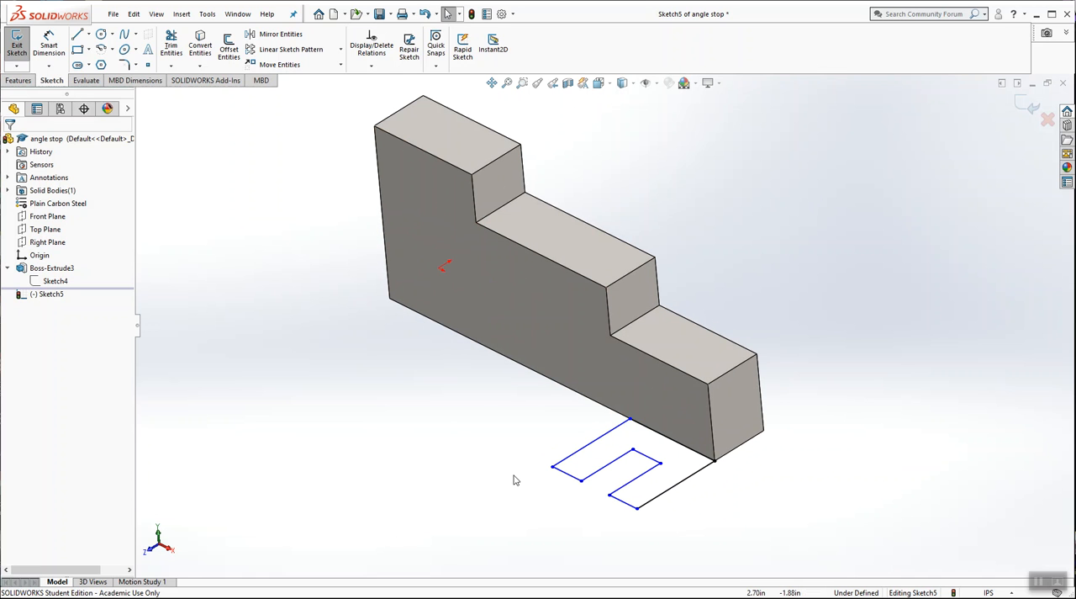
{"action": "mouse_move", "coordinate": [740, 294]}
{"action": "middle_mouse_down"}
{"action": "mouse_move", "coordinate": [711, 109]}
{"action": "mouse_move", "coordinate": [735, 281]}
{"action": "mouse_move", "coordinate": [746, 284]}
{"action": "middle_mouse_up"}
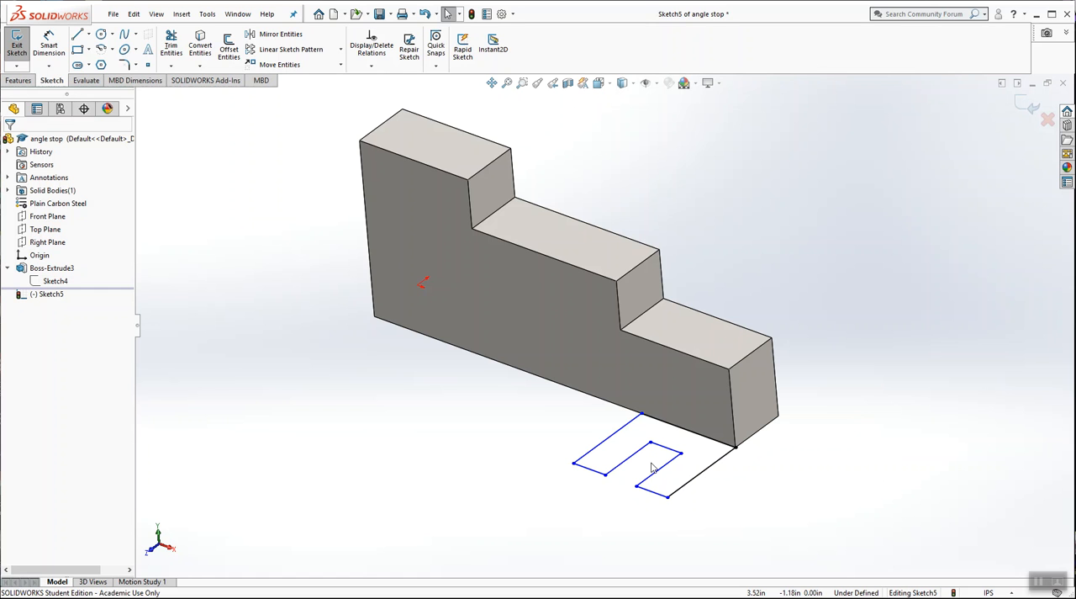
{"action": "left_click", "coordinate": [599, 83]}
{"action": "left_click", "coordinate": [616, 115]}
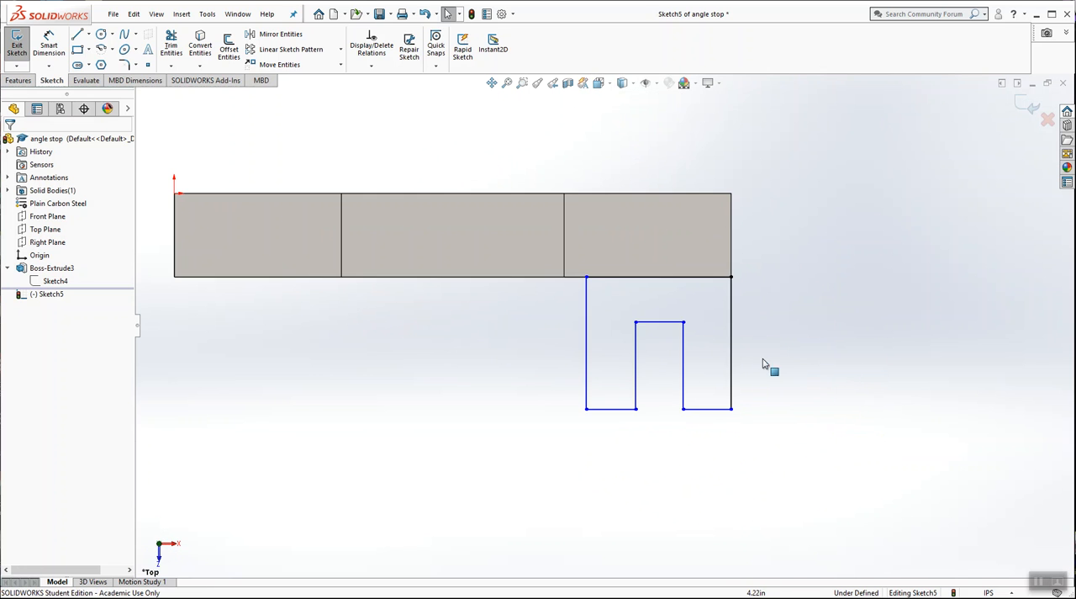
{"action": "scroll", "coordinate": [772, 354], "scroll_direction": "down", "scroll_amount": 2}
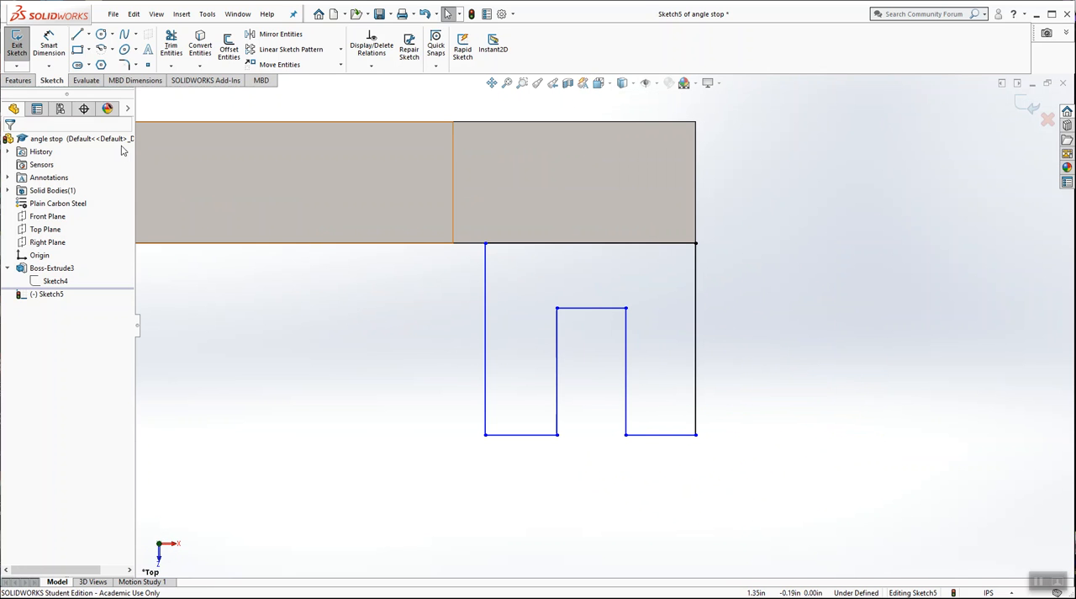
{"action": "left_click", "coordinate": [48, 44]}
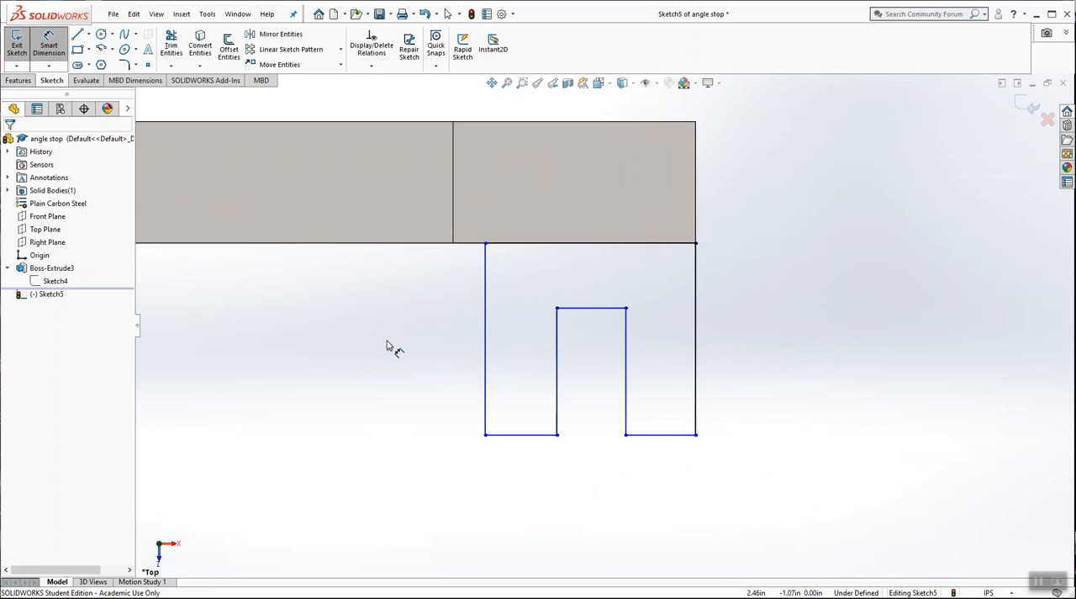
{"action": "left_click", "coordinate": [627, 414]}
{"action": "left_click", "coordinate": [696, 413]}
{"action": "left_click", "coordinate": [664, 487]}
{"action": "type", "text": ".4"}
{"action": "key", "text": "Return"}
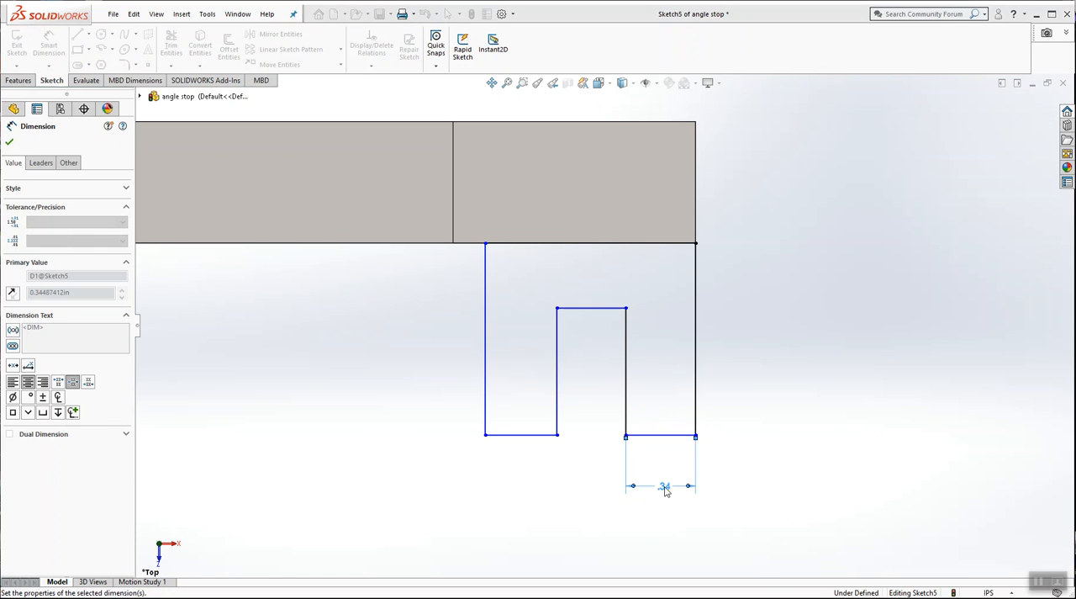
{"action": "left_click", "coordinate": [769, 426]}
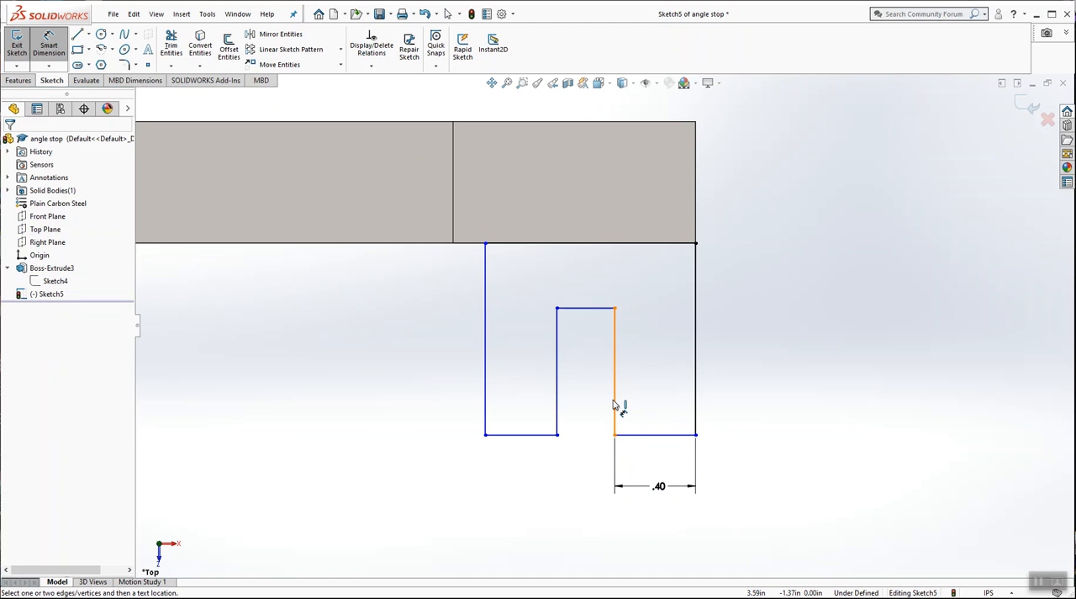
Step: Dimension the overall width across both legs of the profile and set it to 1.8 in
{"action": "left_click", "coordinate": [697, 399]}
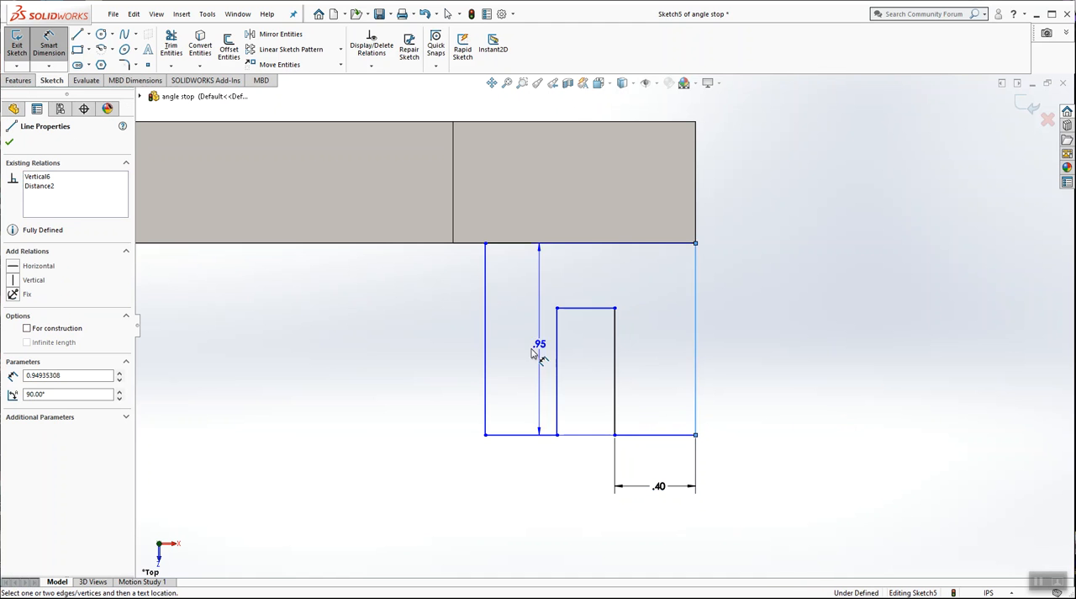
{"action": "left_click", "coordinate": [488, 363]}
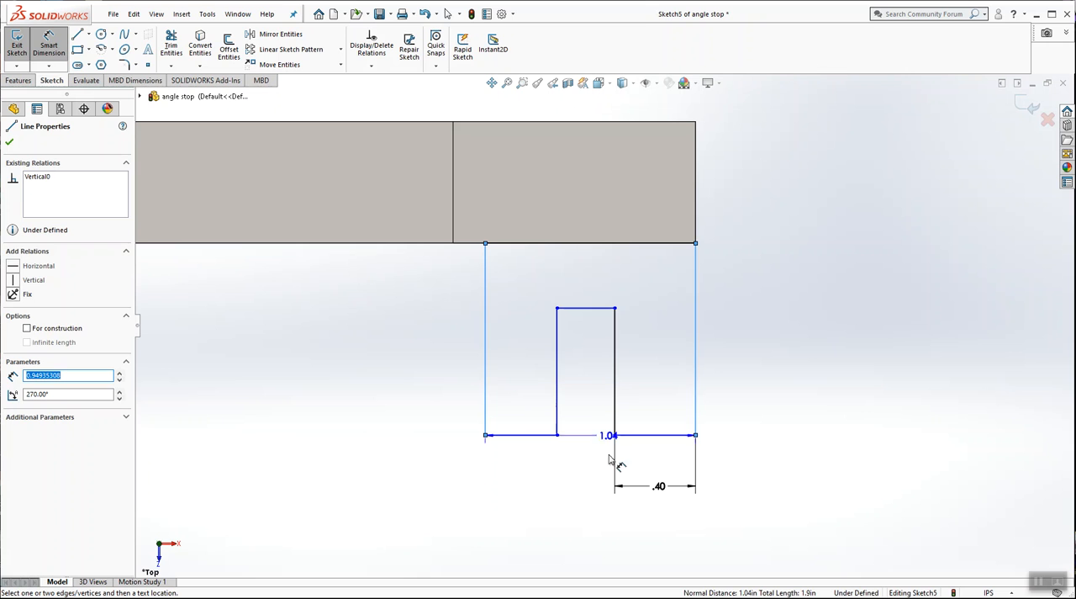
{"action": "left_click", "coordinate": [595, 523]}
{"action": "type", "text": "1.8"}
{"action": "key", "text": "Return"}
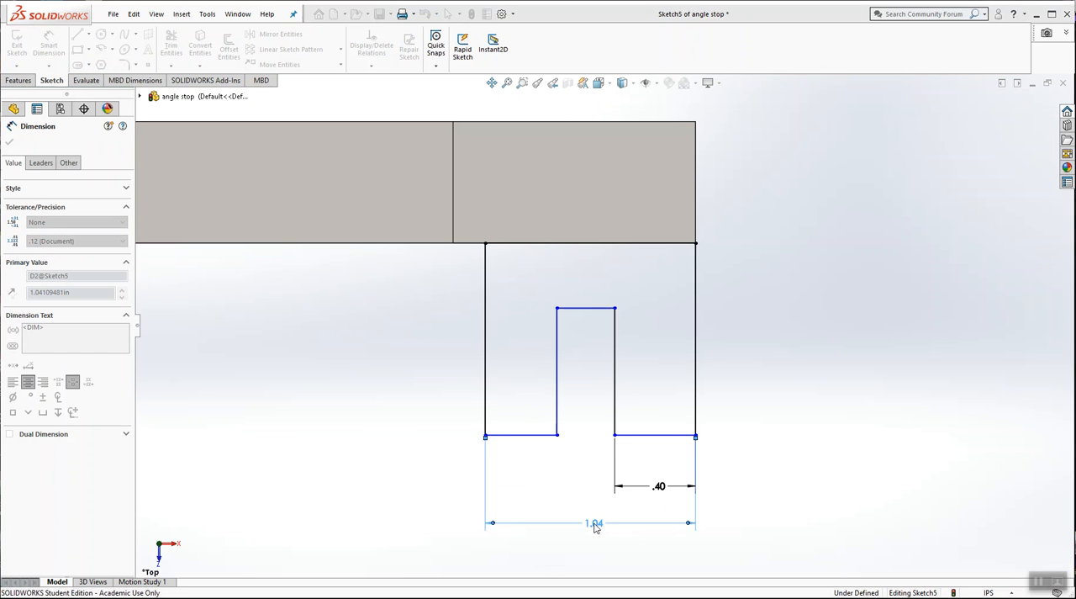
{"action": "left_click", "coordinate": [782, 388]}
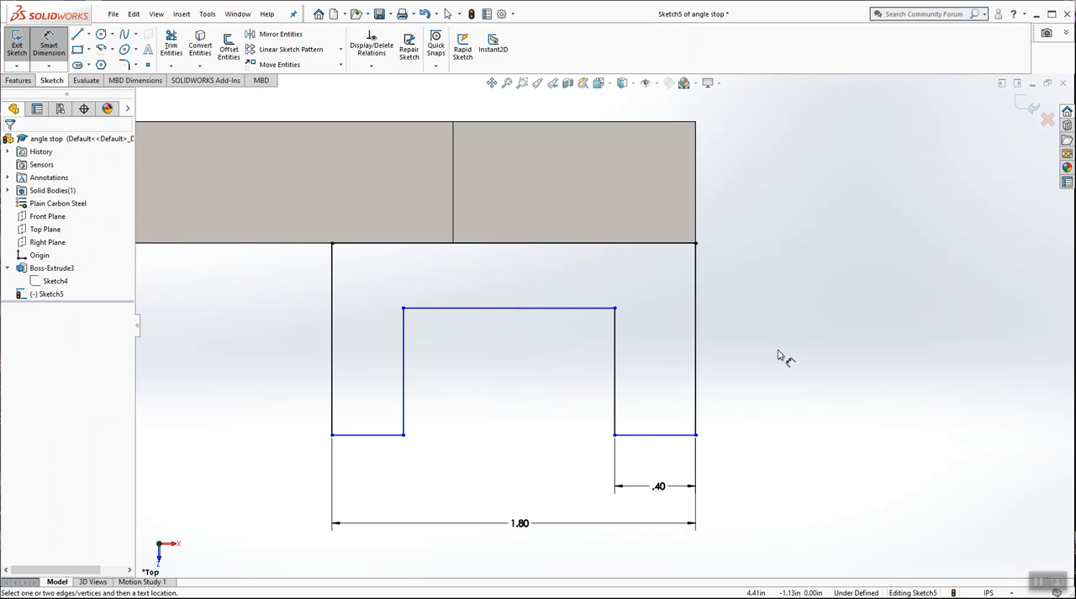
Step: Dimension the width of the notch between the two legs and set it to 1 in
{"action": "scroll", "coordinate": [779, 354], "scroll_direction": "up", "scroll_amount": 2}
{"action": "left_click", "coordinate": [611, 370]}
{"action": "left_click", "coordinate": [466, 366]}
{"action": "left_click", "coordinate": [523, 434]}
{"action": "type", "text": "1"}
{"action": "key", "text": "Return"}
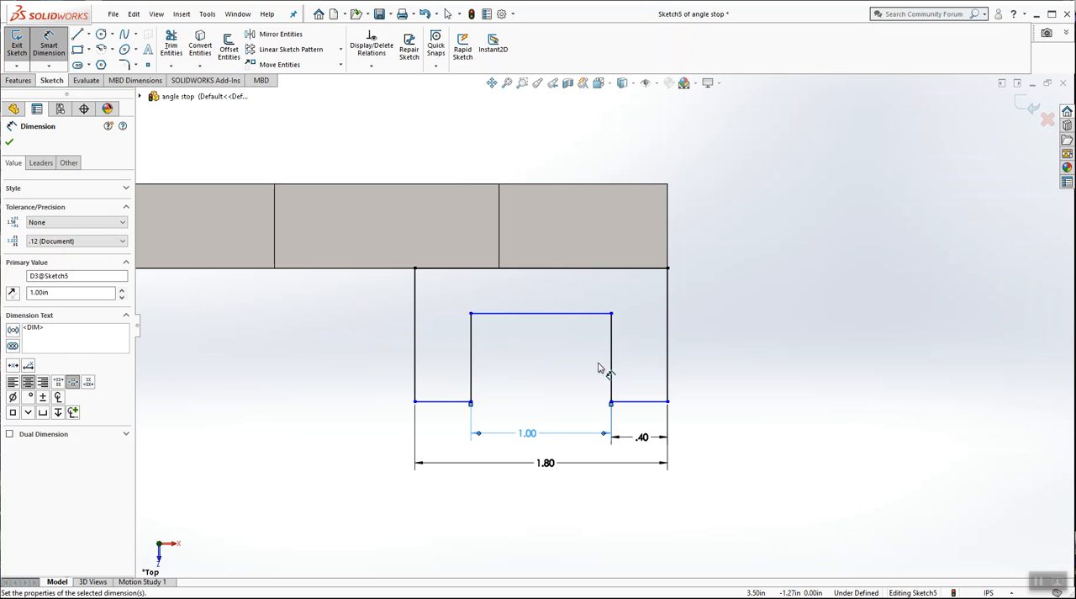
{"action": "left_click", "coordinate": [792, 328]}
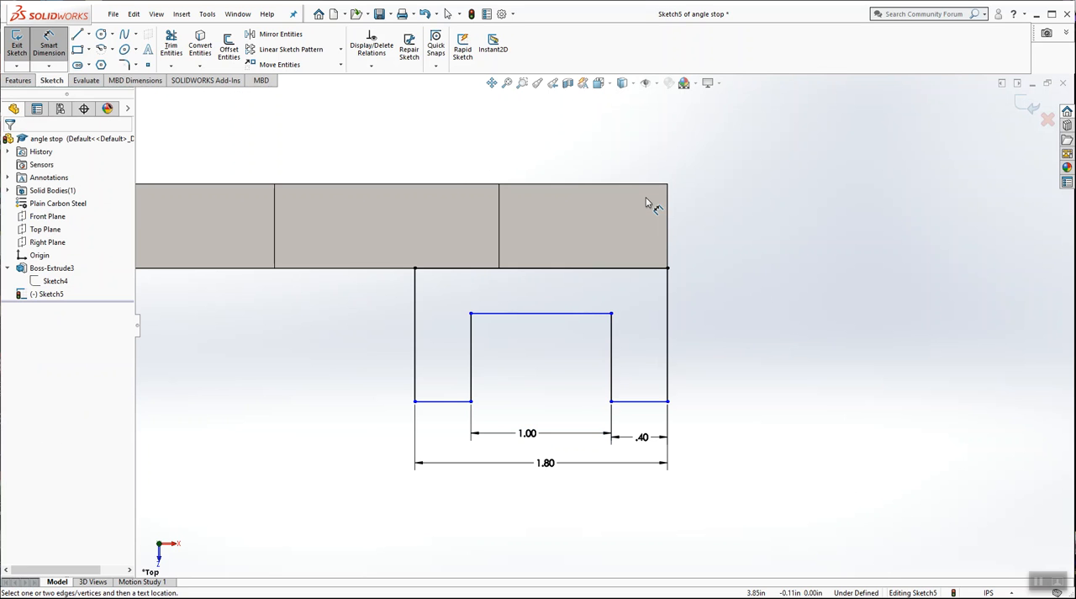
Step: Dimension the distance from the block's back edge to the outer leg's end edge and set it to 2.2 in
{"action": "left_click", "coordinate": [645, 189]}
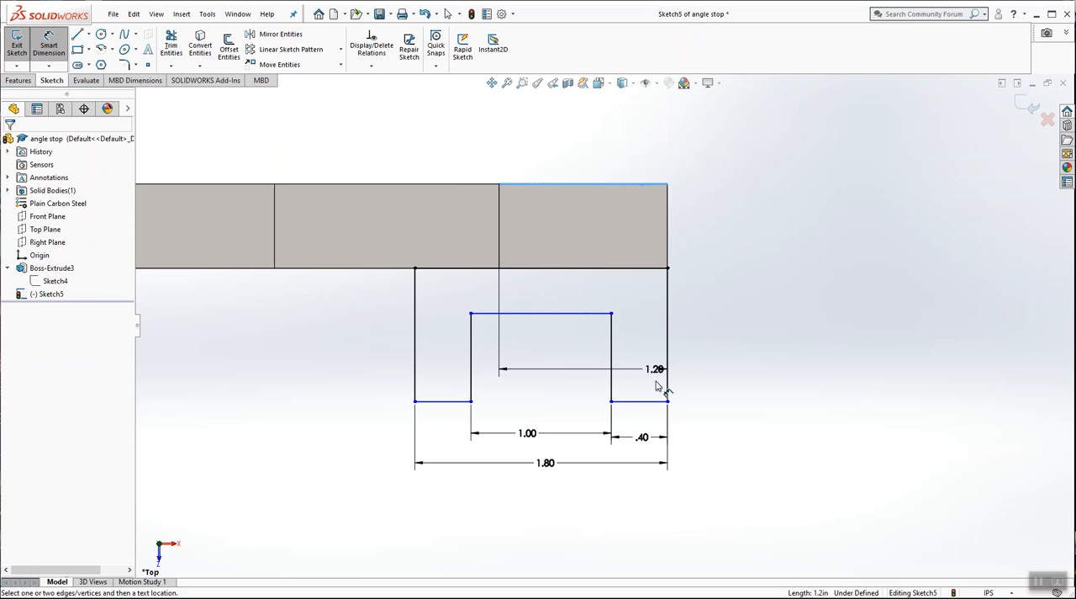
{"action": "left_click", "coordinate": [655, 402]}
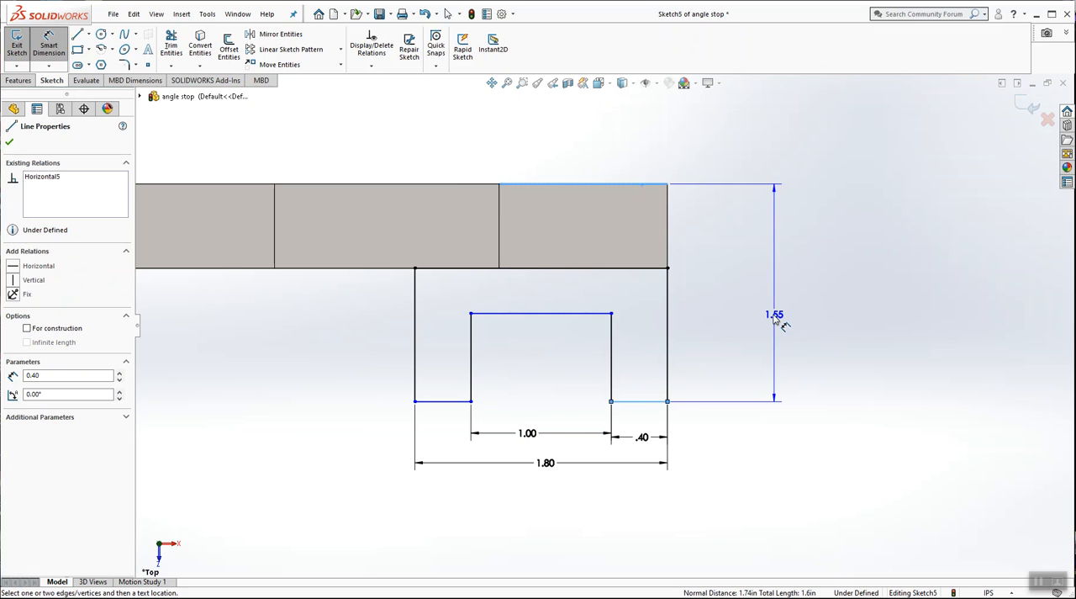
{"action": "left_click", "coordinate": [773, 319]}
{"action": "type", "text": "2.2"}
{"action": "key", "text": "Return"}
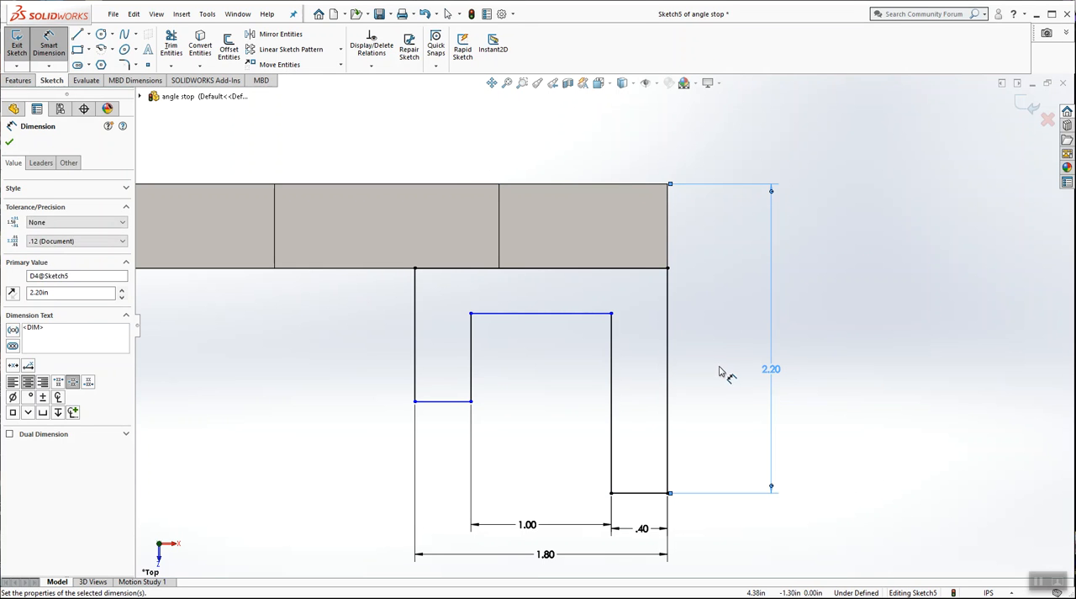
{"action": "left_click", "coordinate": [723, 370]}
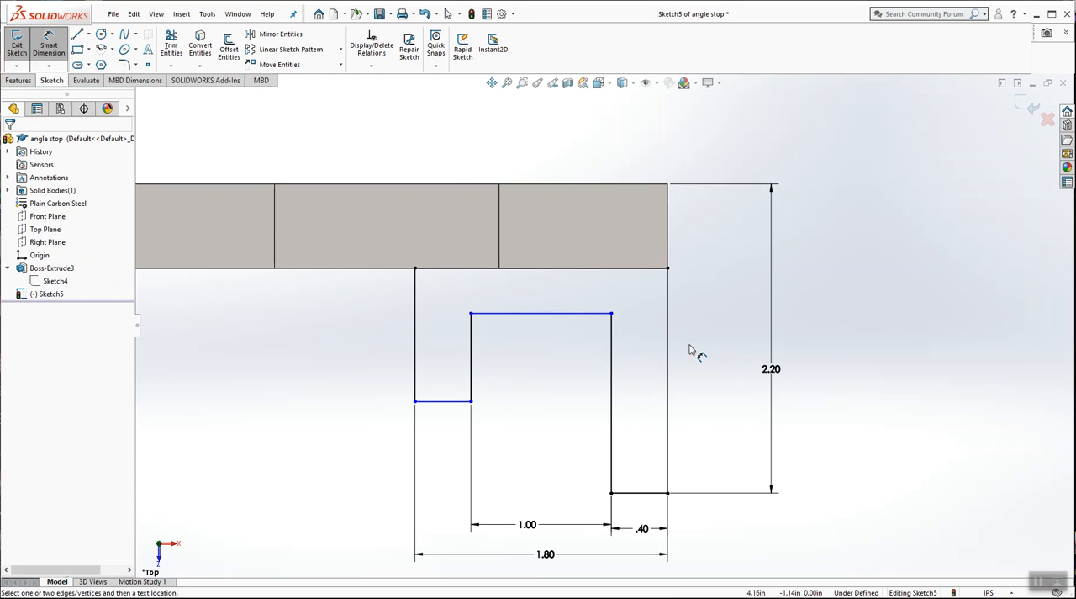
Step: Dimension the length of the outer leg's inner edge along the notch and set it to 1 in
{"action": "key", "text": "z"}
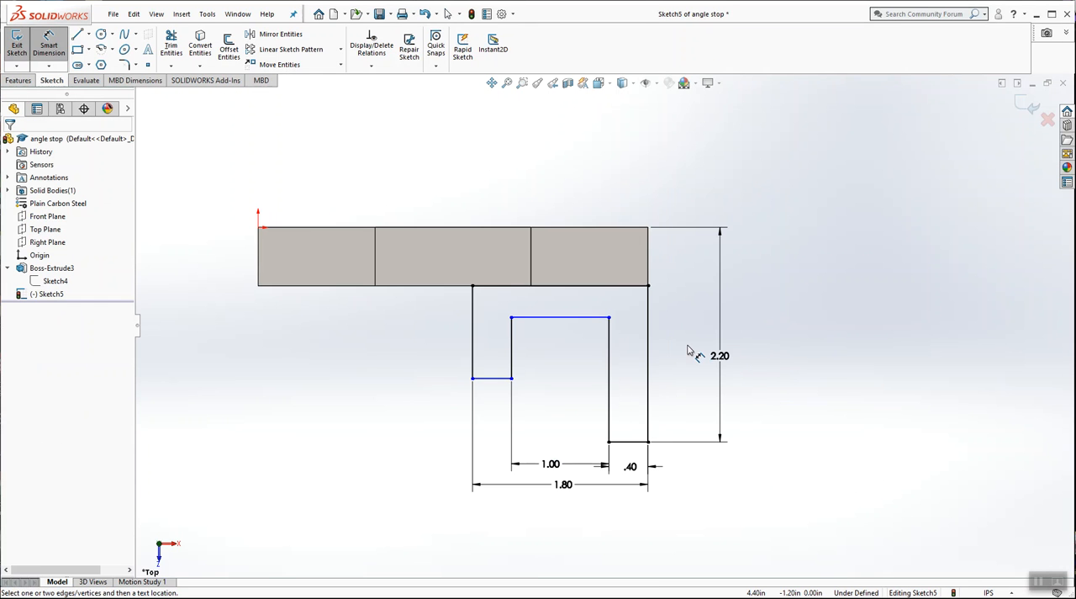
{"action": "left_click", "coordinate": [618, 373]}
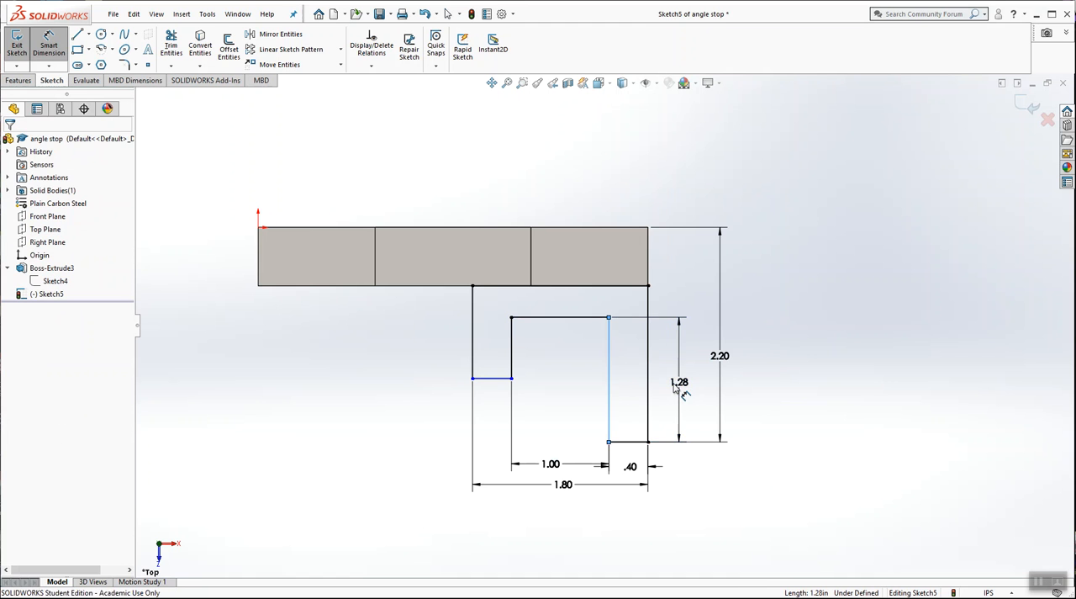
{"action": "left_click", "coordinate": [679, 389]}
{"action": "type", "text": "1"}
{"action": "key", "text": "Return"}
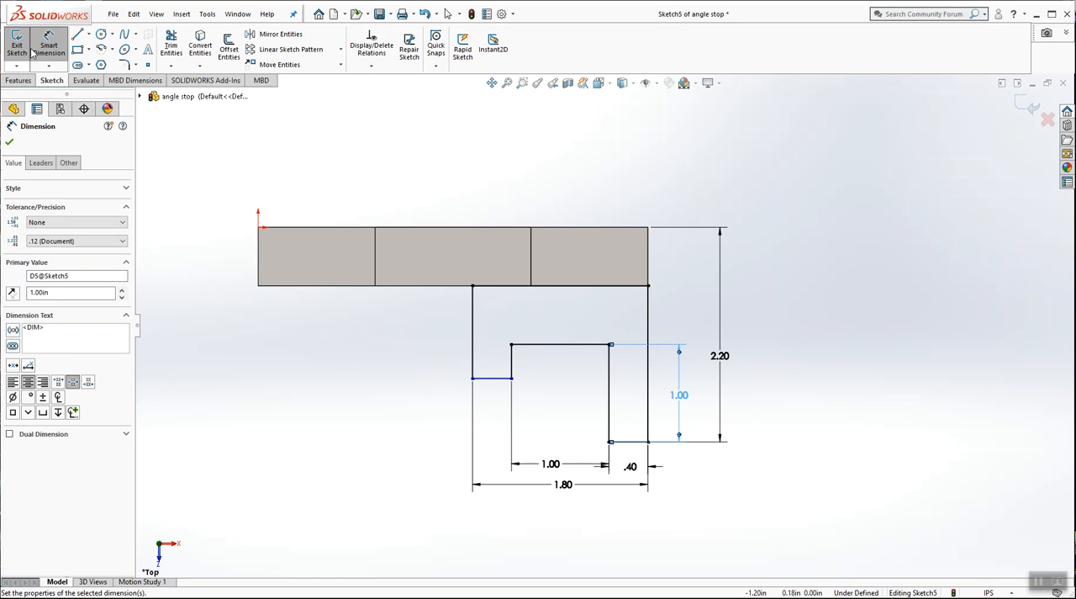
{"action": "left_click", "coordinate": [32, 50]}
{"action": "left_click", "coordinate": [312, 432]}
Step: Reposition the overall width, notch width and notch depth dimensions farther from the profile to space them out
{"action": "scroll", "coordinate": [641, 370], "scroll_direction": "down", "scroll_amount": 1}
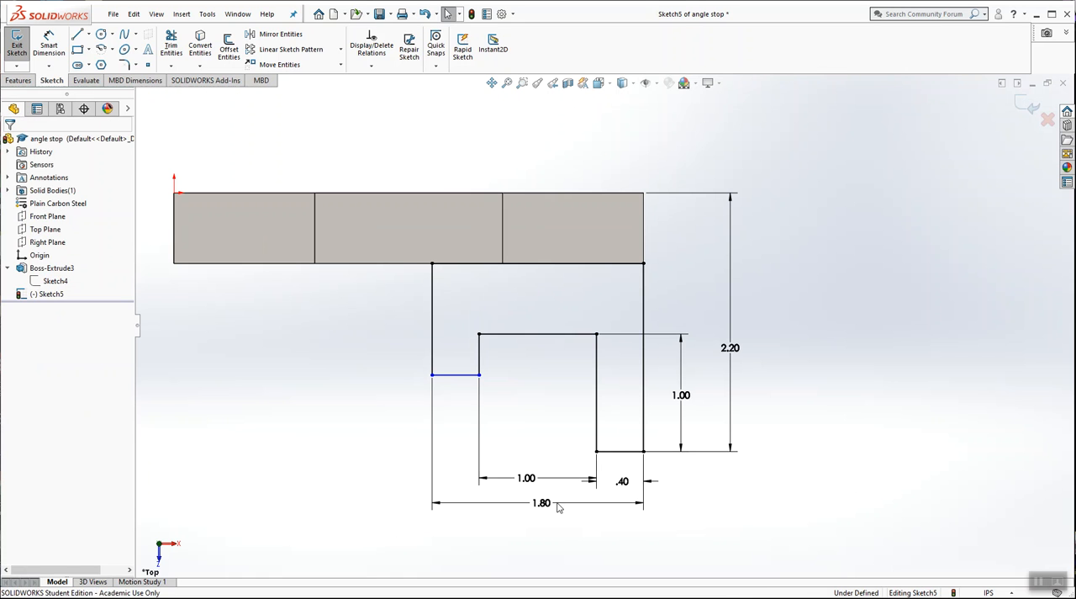
{"action": "left_click", "coordinate": [551, 530]}
{"action": "left_click_drag", "start_coordinate": [533, 492], "coordinate": [547, 499]}
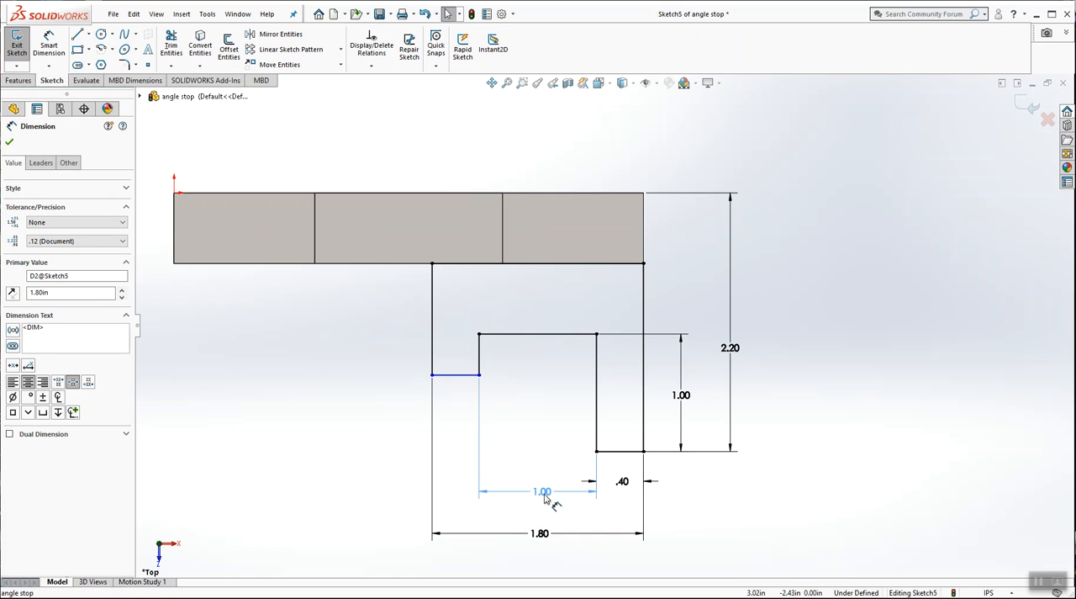
{"action": "left_click", "coordinate": [694, 510]}
{"action": "left_click", "coordinate": [693, 404]}
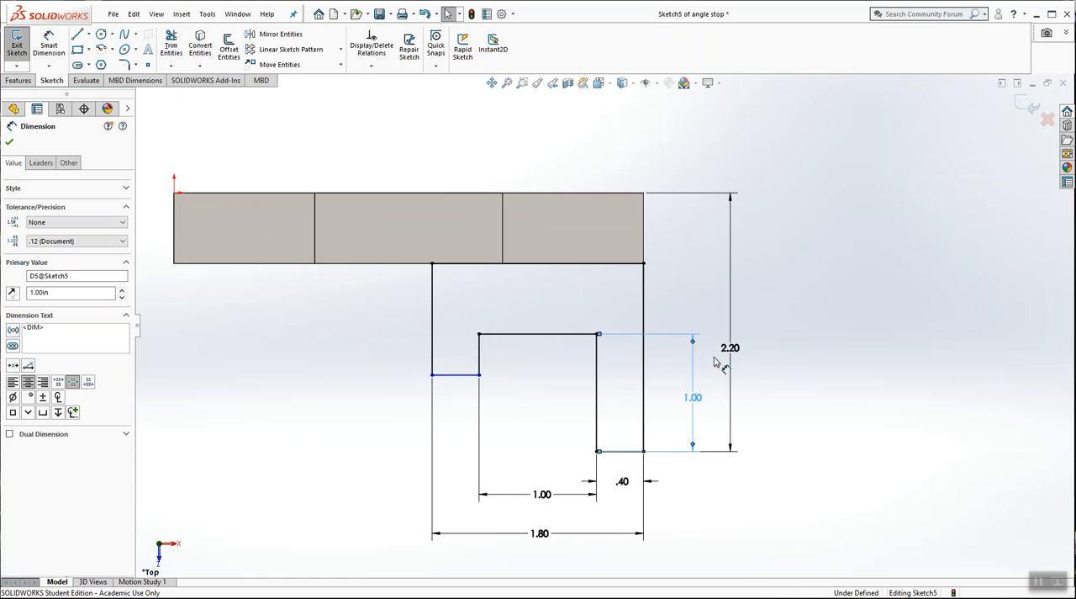
Step: Dimension the distance from the notch's base edge to the shorter leg's end edge and set it to 1 in
{"action": "left_click_drag", "start_coordinate": [478, 375], "coordinate": [480, 404]}
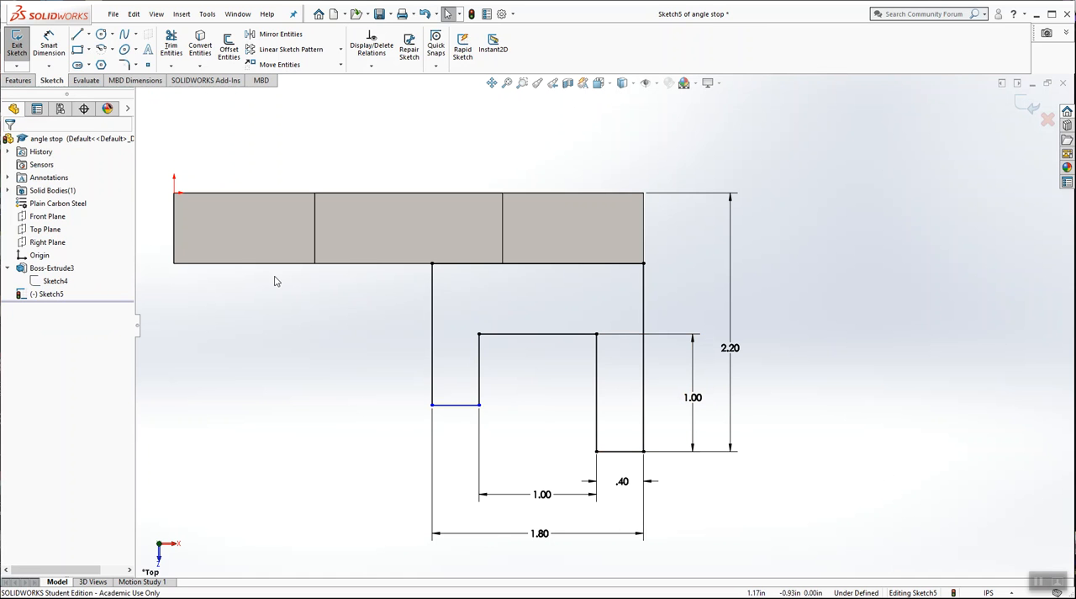
{"action": "left_click", "coordinate": [48, 47]}
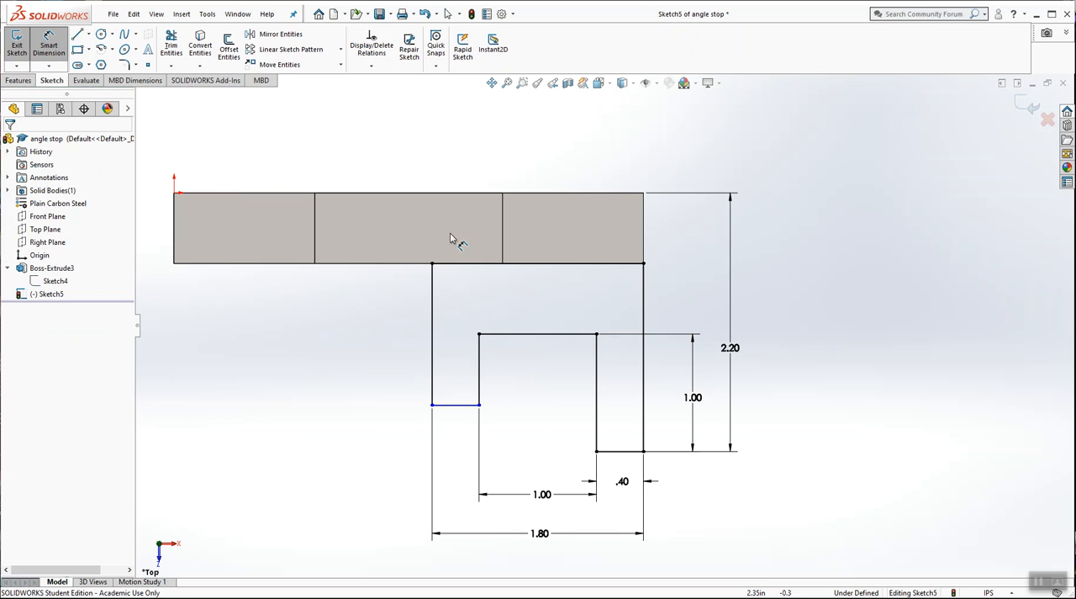
{"action": "left_click", "coordinate": [492, 336]}
{"action": "left_click", "coordinate": [454, 405]}
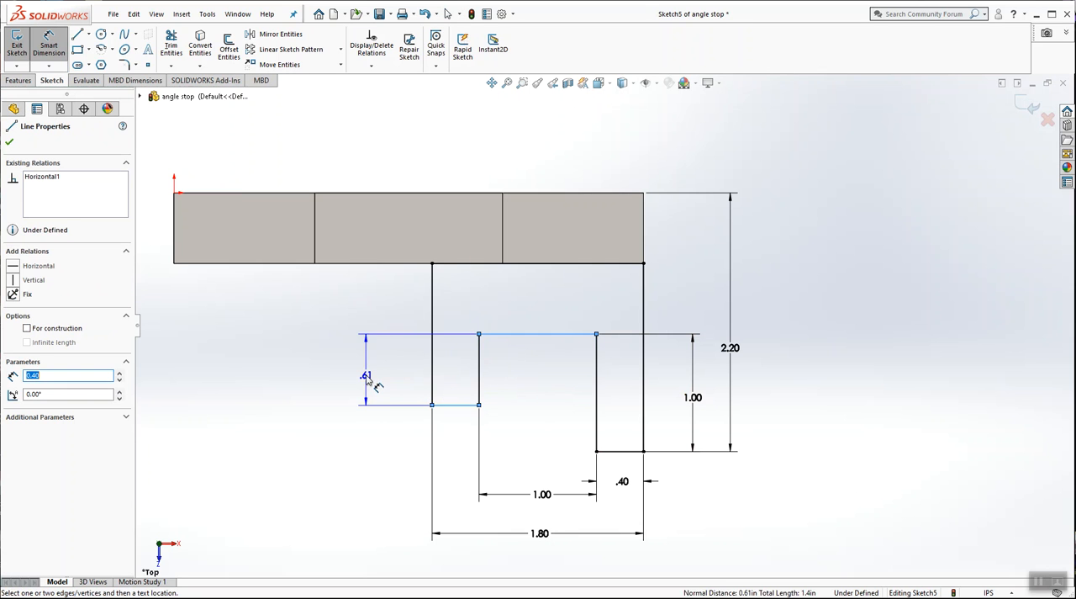
{"action": "left_click", "coordinate": [367, 380]}
{"action": "type", "text": "1"}
{"action": "key", "text": "Return"}
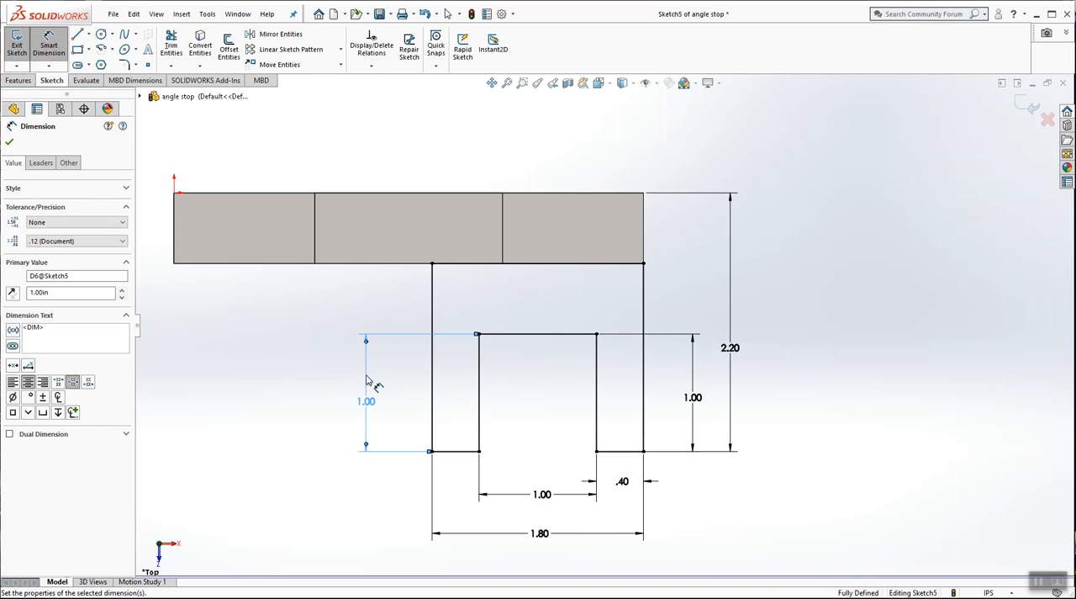
{"action": "key", "text": "Escape"}
{"action": "key", "text": "Escape"}
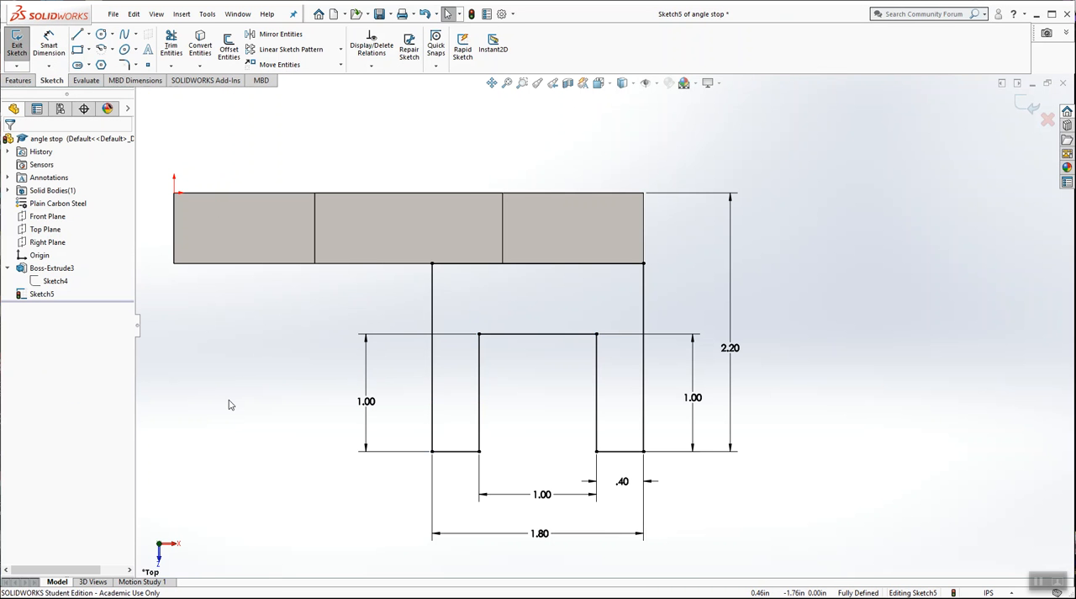
Step: Delete the 1 in length dimension beside the inner leg and pull that leg's end edge back toward the block
{"action": "left_click", "coordinate": [371, 365]}
{"action": "key", "text": "Delete"}
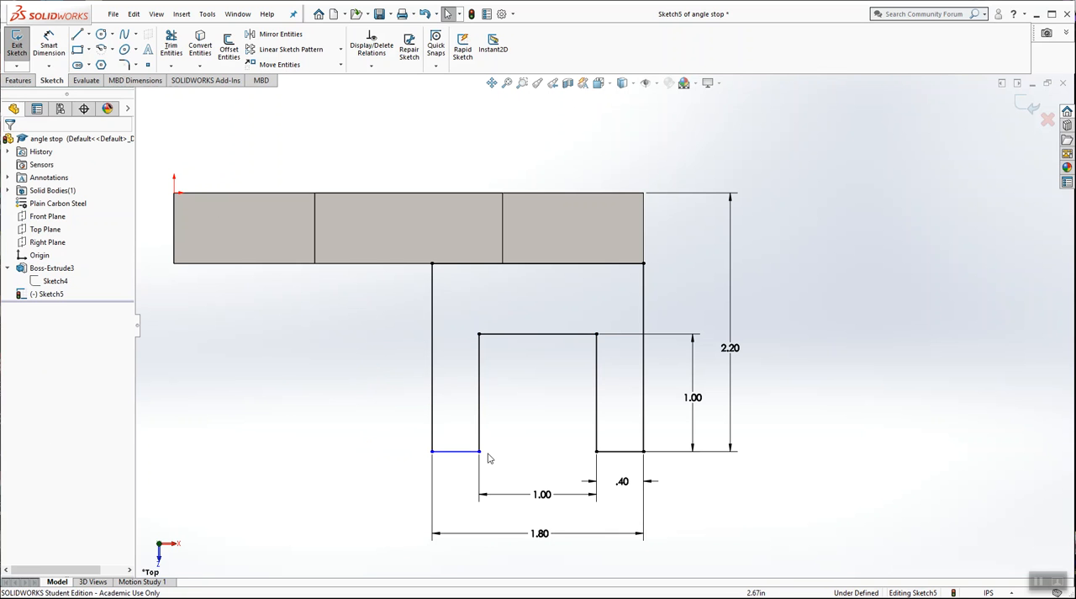
{"action": "left_click_drag", "start_coordinate": [475, 457], "coordinate": [476, 414]}
{"action": "left_click", "coordinate": [363, 378]}
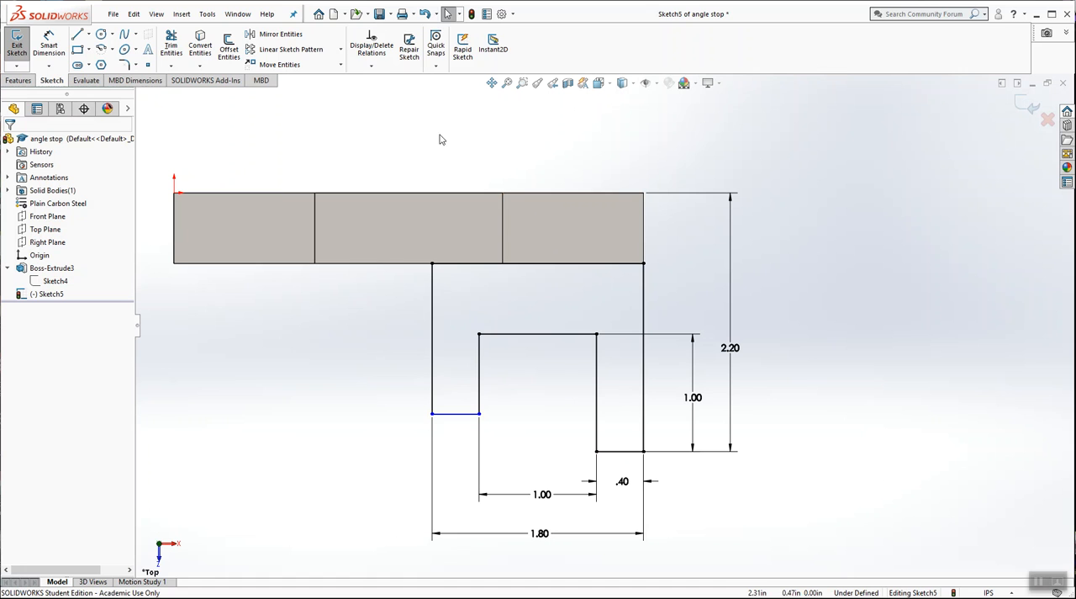
Step: Add a Collinear relation between the end edges of the two legs
{"action": "left_click", "coordinate": [371, 67]}
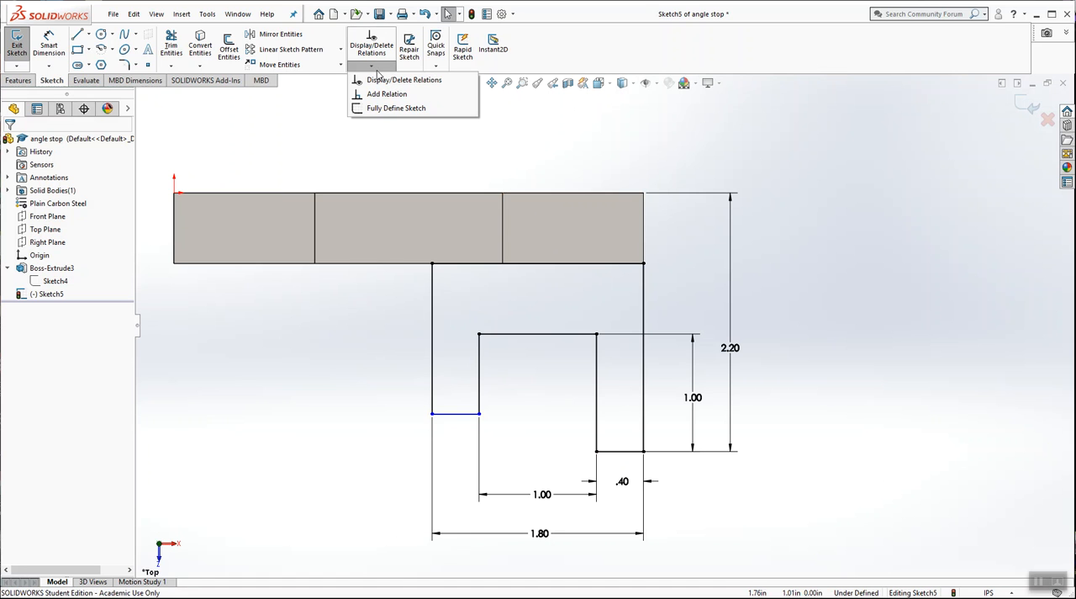
{"action": "left_click", "coordinate": [385, 94]}
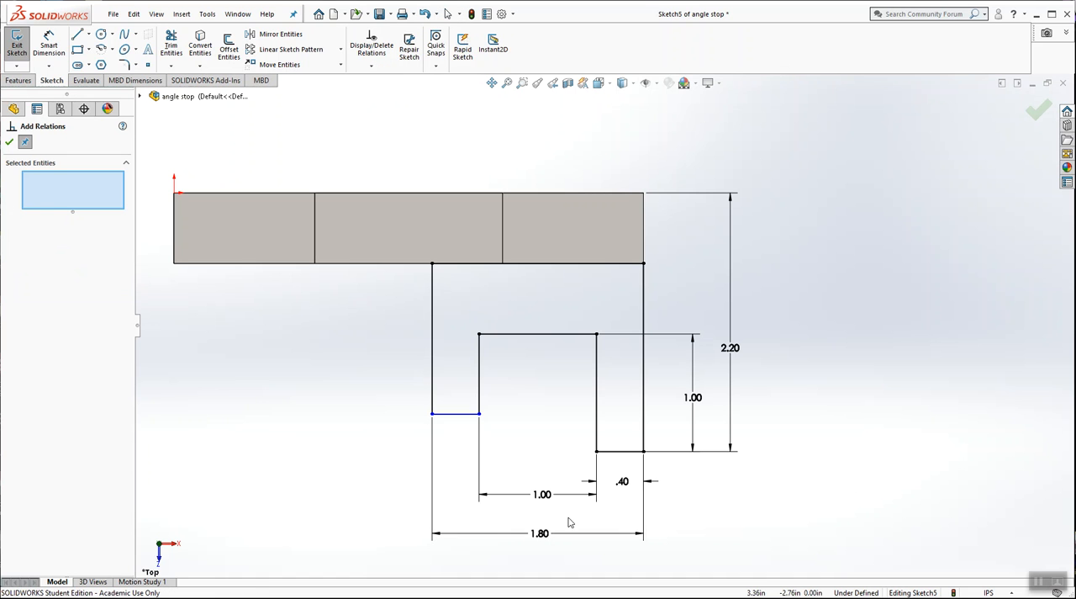
{"action": "left_click", "coordinate": [466, 417]}
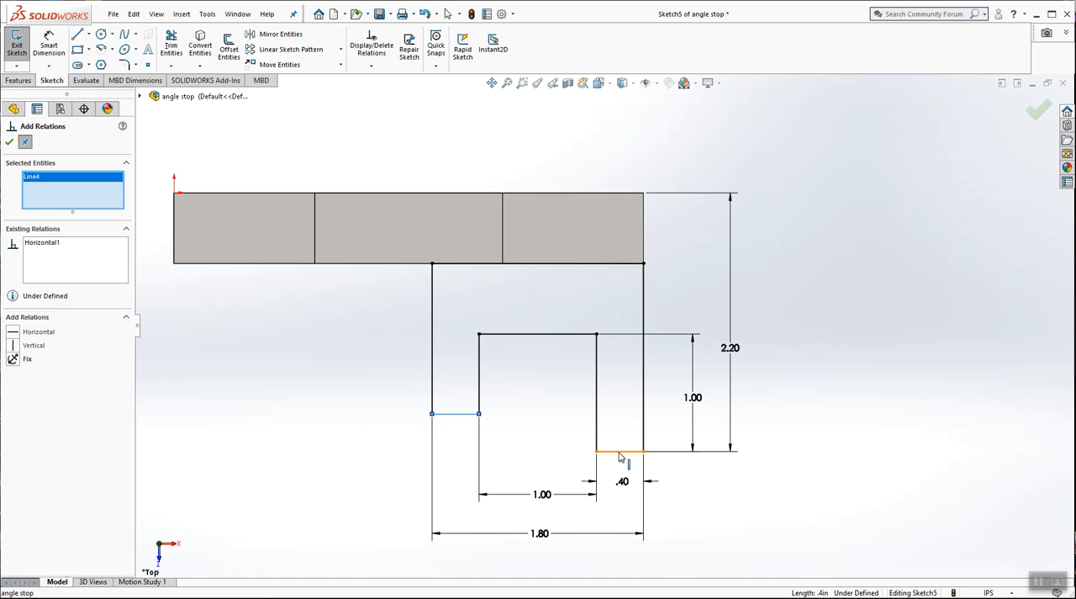
{"action": "left_click", "coordinate": [620, 453]}
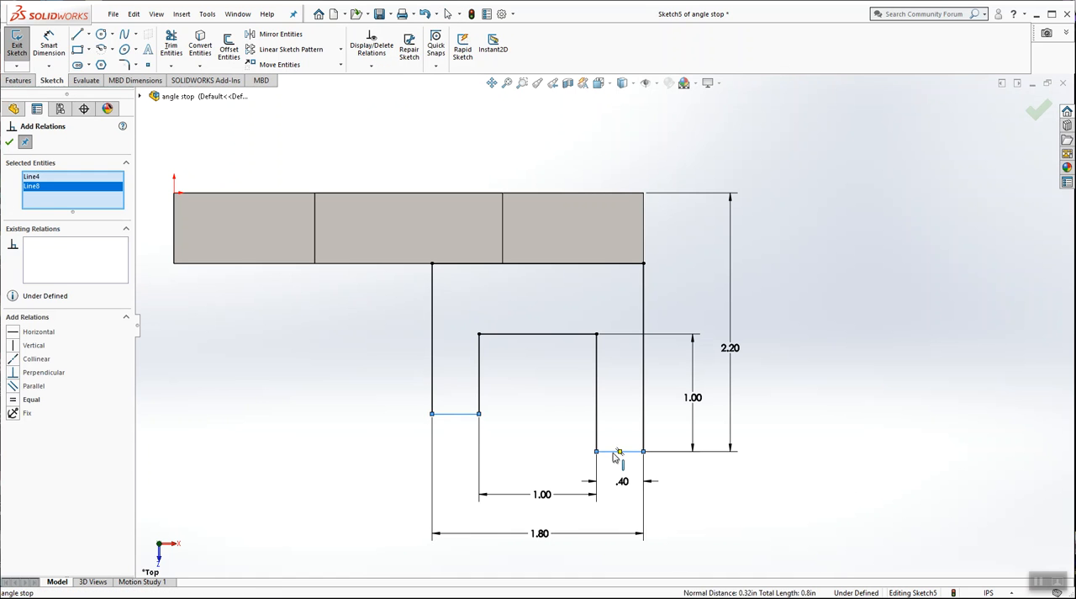
{"action": "left_click", "coordinate": [14, 360]}
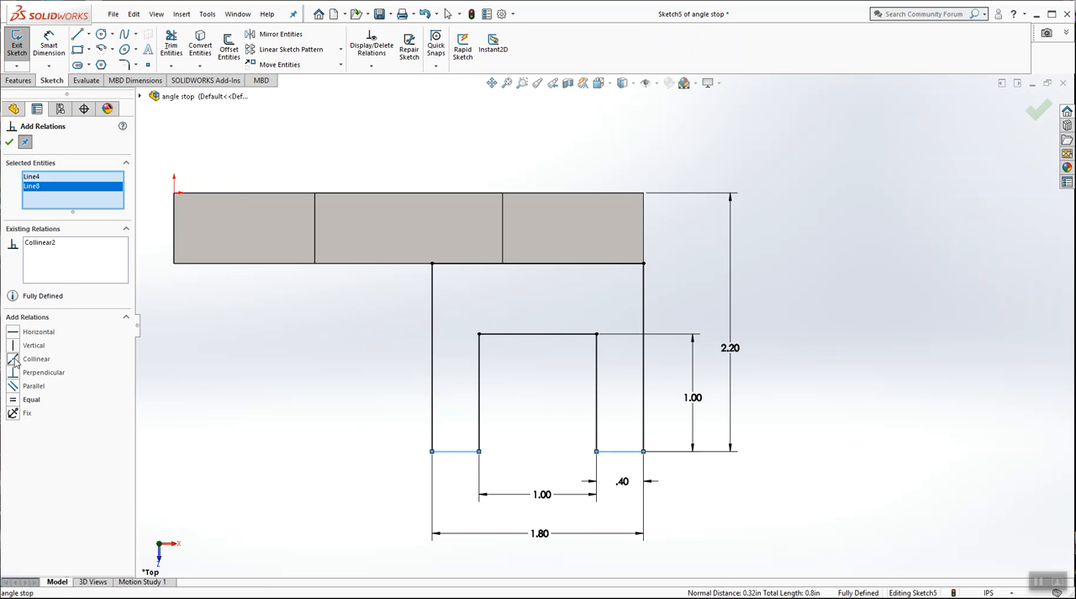
{"action": "left_click", "coordinate": [10, 143]}
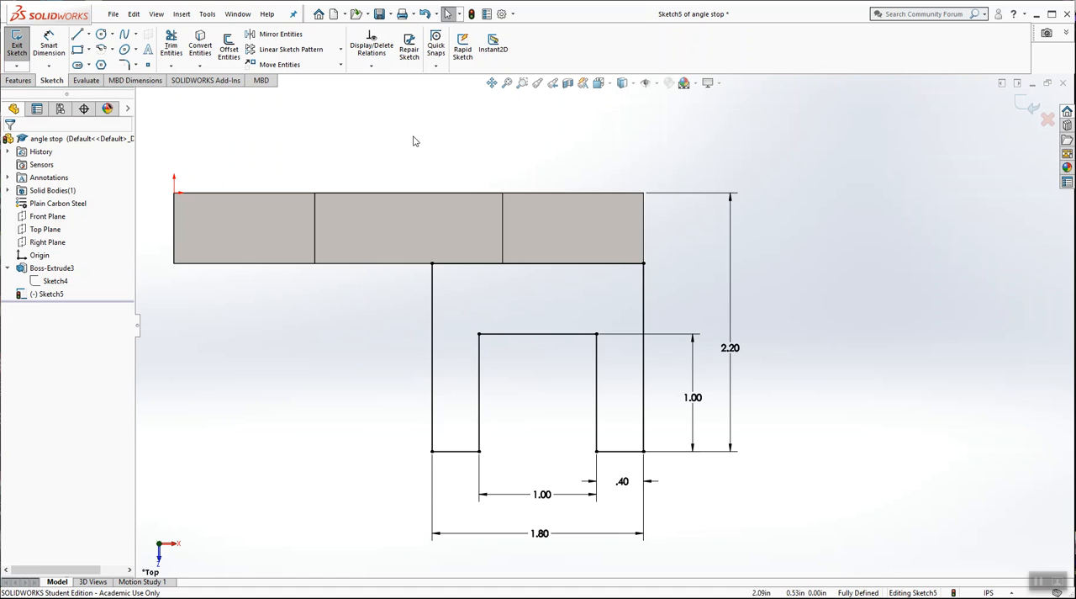
Step: Extrude the two-leg profile upward to a blind depth of 0.4 in and save the part
{"action": "key", "text": "f"}
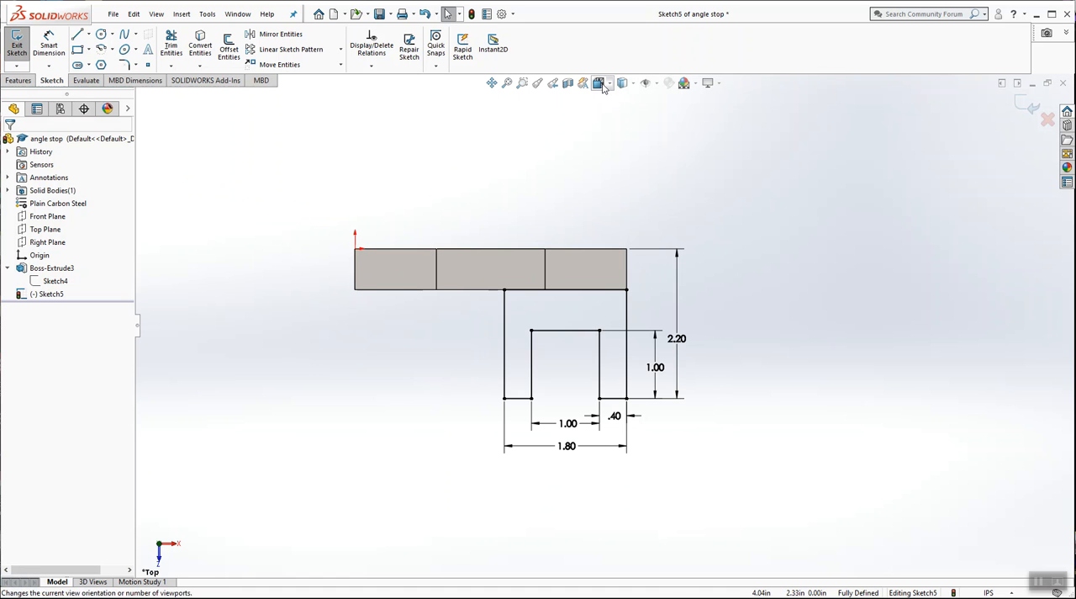
{"action": "left_click", "coordinate": [598, 83]}
{"action": "left_click", "coordinate": [666, 116]}
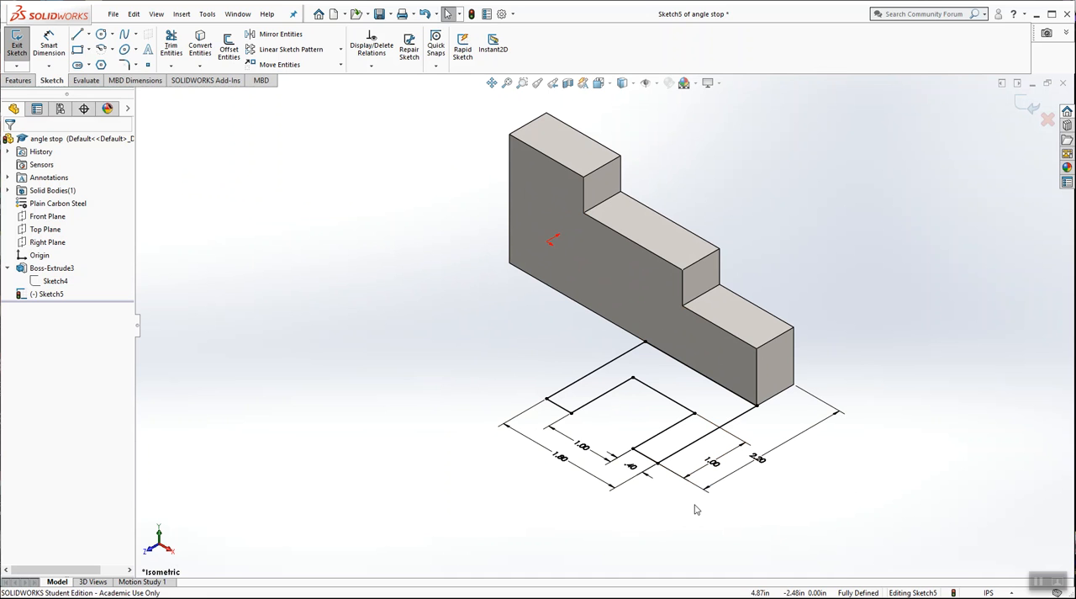
{"action": "left_click", "coordinate": [1027, 106]}
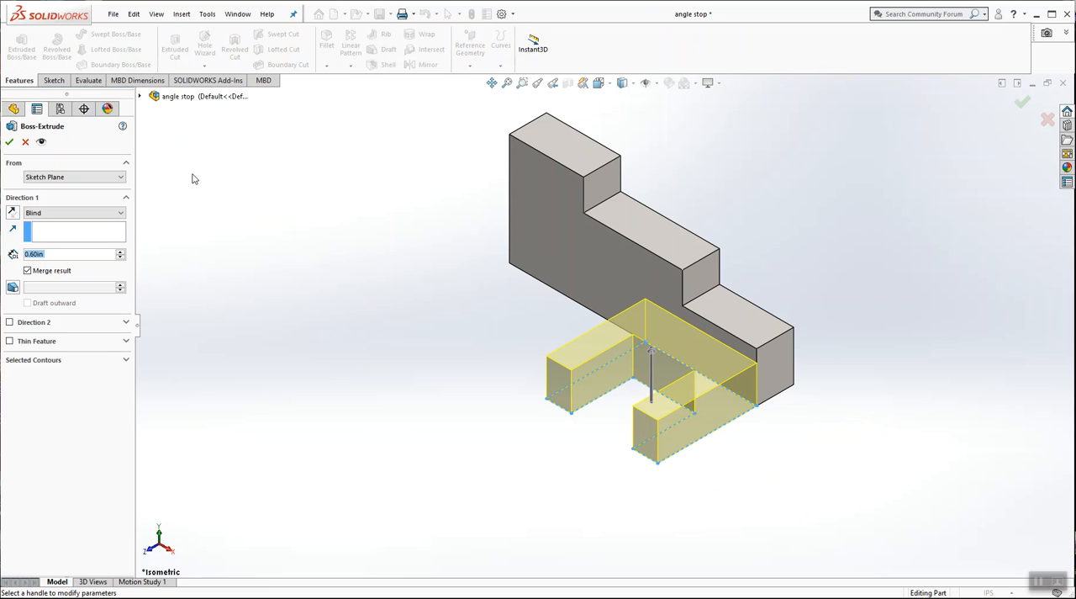
{"action": "type", "text": "0.4"}
{"action": "key", "text": "Return"}
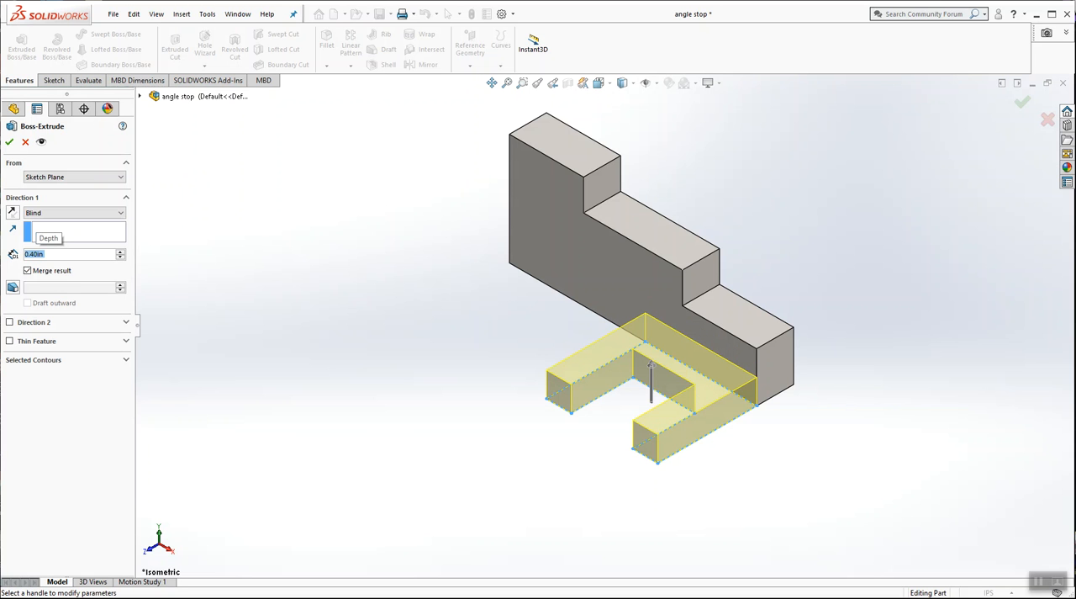
{"action": "key", "text": "Return"}
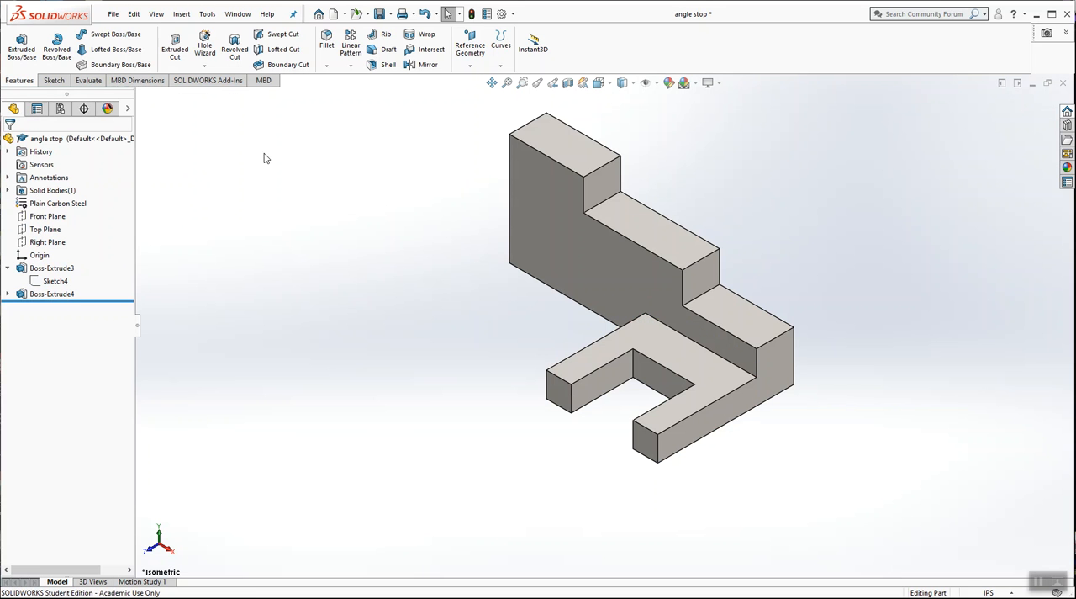
{"action": "left_click", "coordinate": [113, 14]}
{"action": "left_click", "coordinate": [135, 142]}
Step: Expand the second extrusion in the feature tree and inspect both extrusions and their sketches on the model
{"action": "left_click", "coordinate": [8, 294]}
{"action": "left_click", "coordinate": [53, 269]}
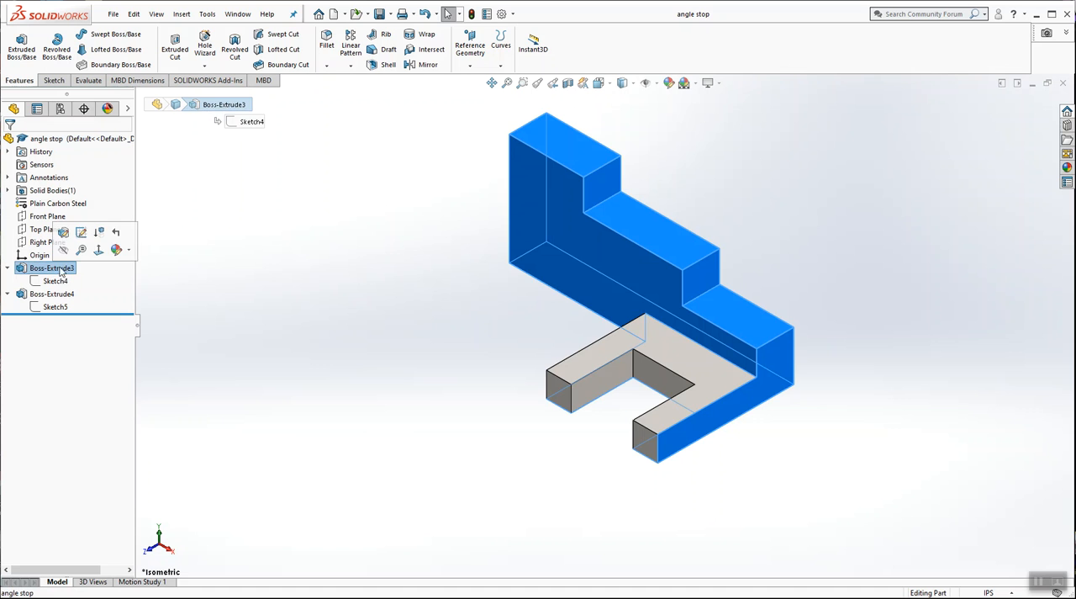
{"action": "left_click", "coordinate": [55, 294]}
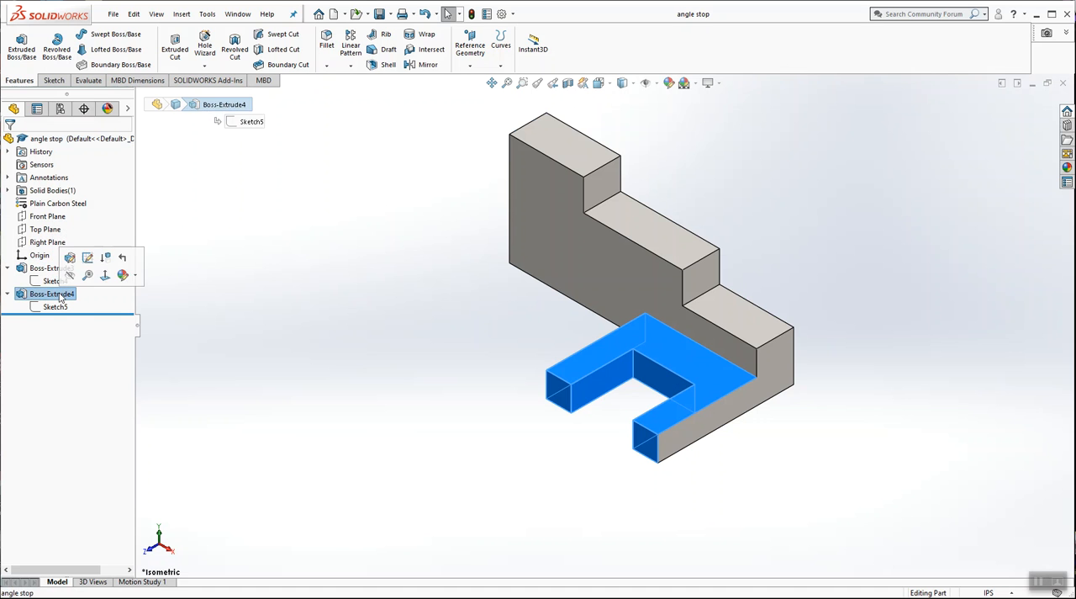
{"action": "left_click", "coordinate": [56, 281]}
{"action": "left_click", "coordinate": [56, 307]}
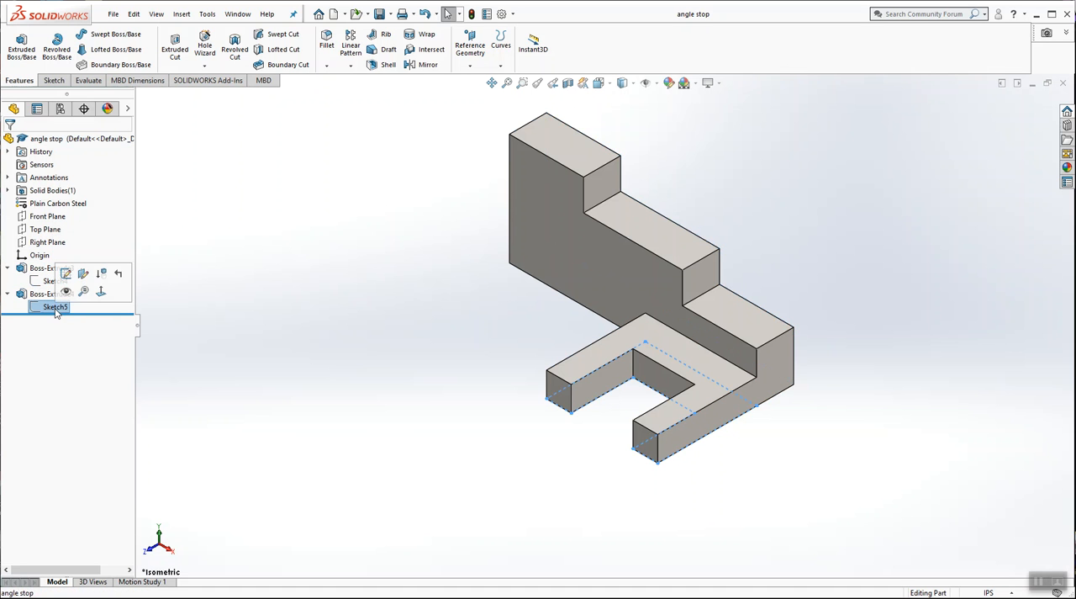
{"action": "left_click", "coordinate": [368, 278]}
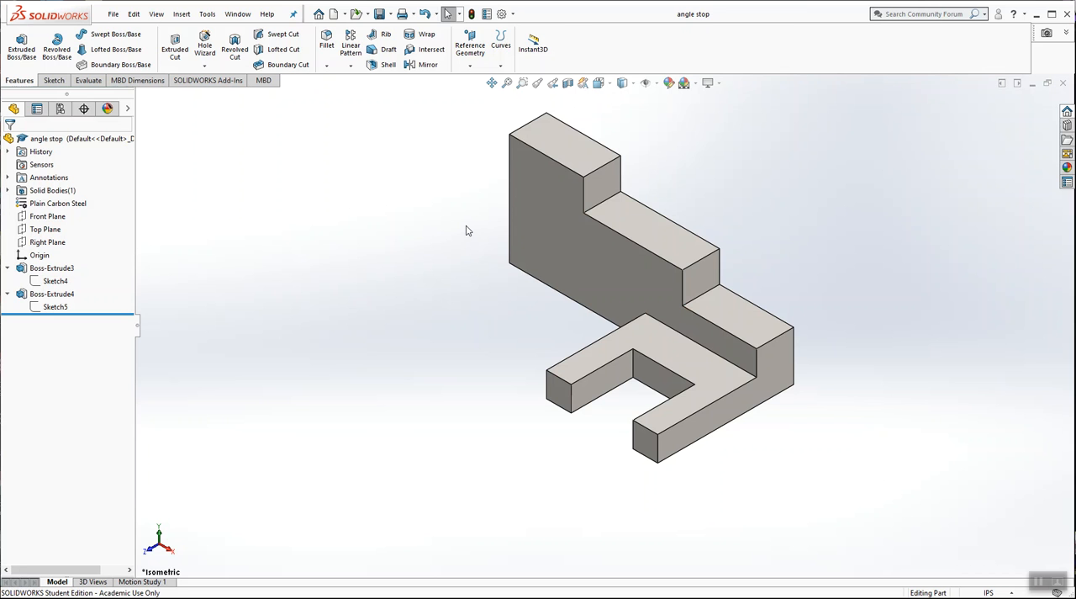
Step: Start a new sketch on the tall end face of the stair-step block and view it face-on
{"action": "middle_click_drag", "start_coordinate": [467, 221], "coordinate": [550, 269]}
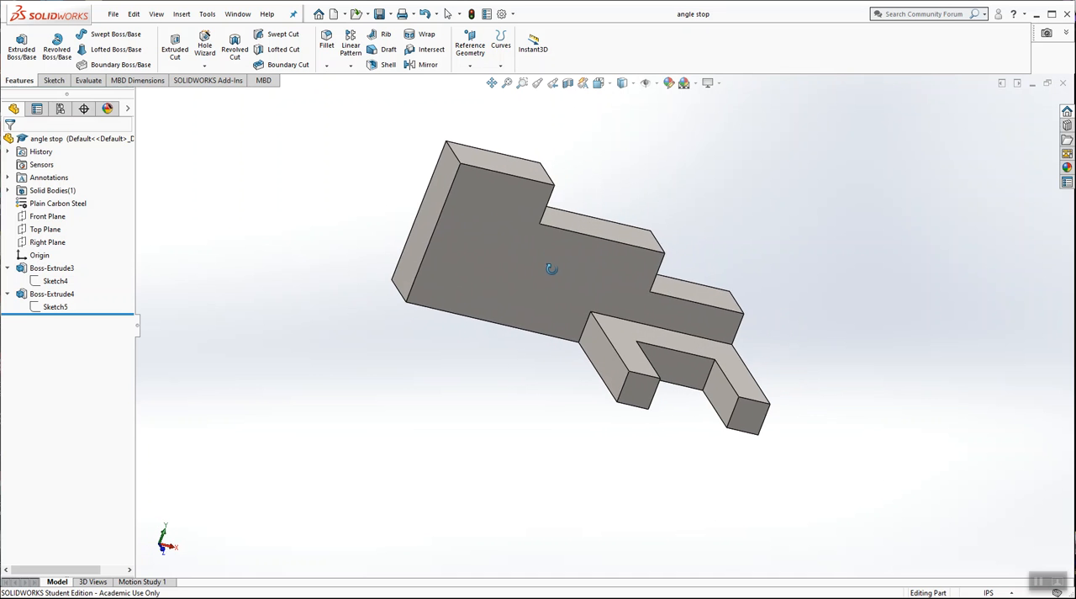
{"action": "left_click", "coordinate": [432, 212]}
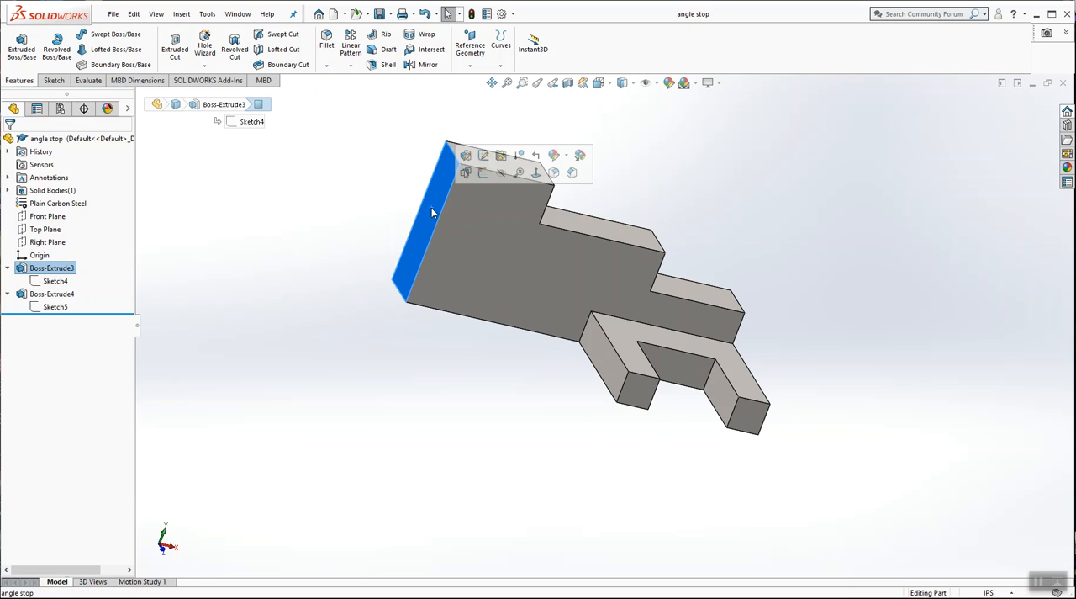
{"action": "left_click", "coordinate": [484, 173]}
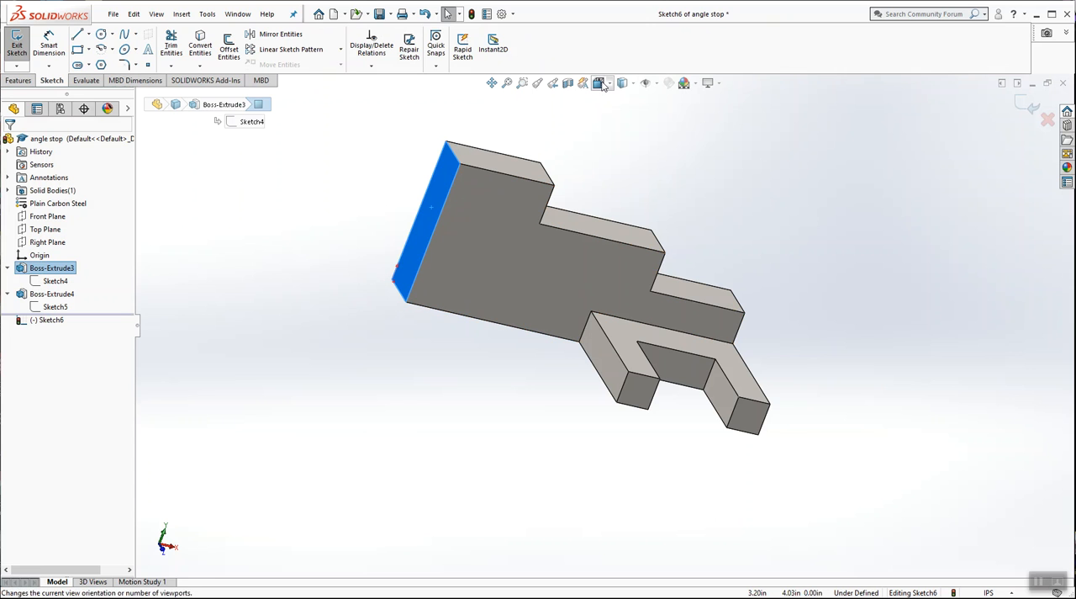
{"action": "left_click", "coordinate": [599, 84]}
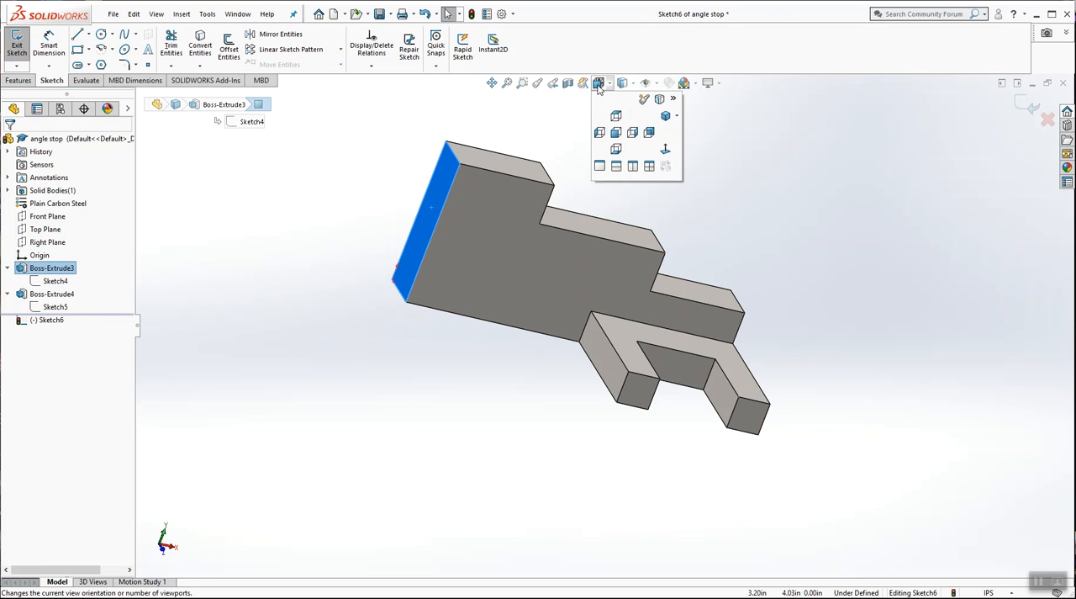
{"action": "left_click", "coordinate": [665, 151]}
{"action": "left_click", "coordinate": [662, 153]}
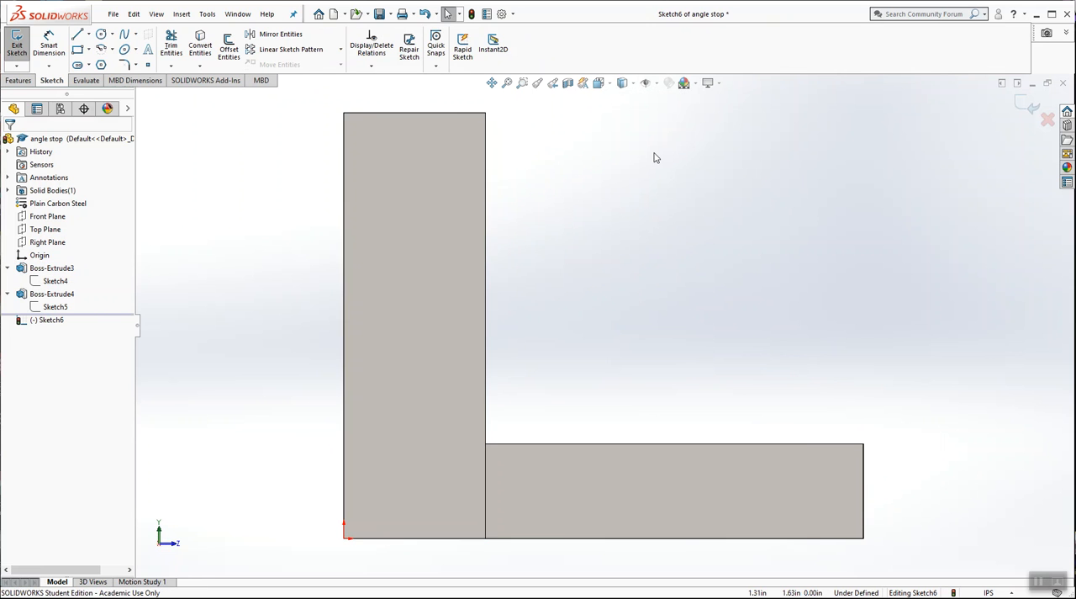
{"action": "scroll", "coordinate": [654, 153], "scroll_direction": "up", "scroll_amount": 4}
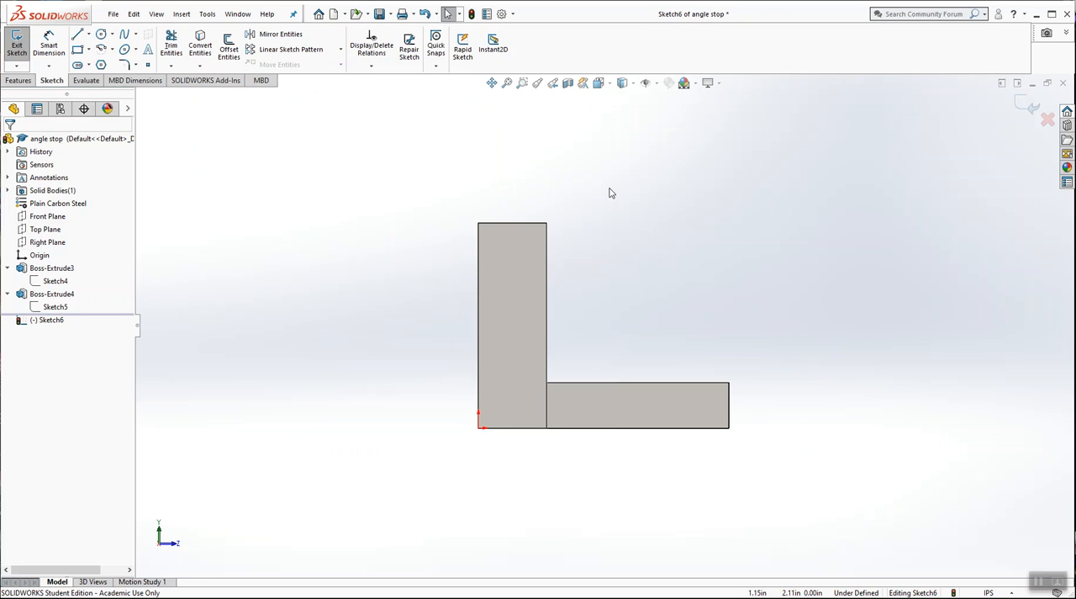
{"action": "mouse_move", "coordinate": [696, 259]}
{"action": "middle_mouse_down"}
{"action": "mouse_move", "coordinate": [649, 278]}
{"action": "mouse_move", "coordinate": [649, 303]}
{"action": "middle_mouse_up"}
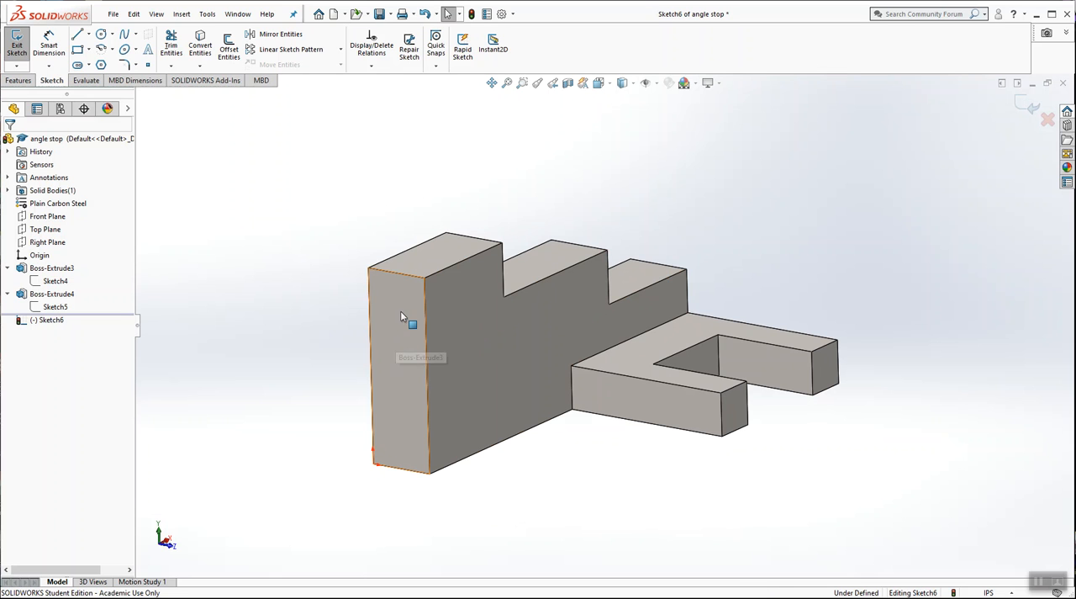
Step: Sketch a closed line profile from the tall end face to the outer end of the legs, with a top notch about 1 in wide
{"action": "left_click", "coordinate": [601, 82]}
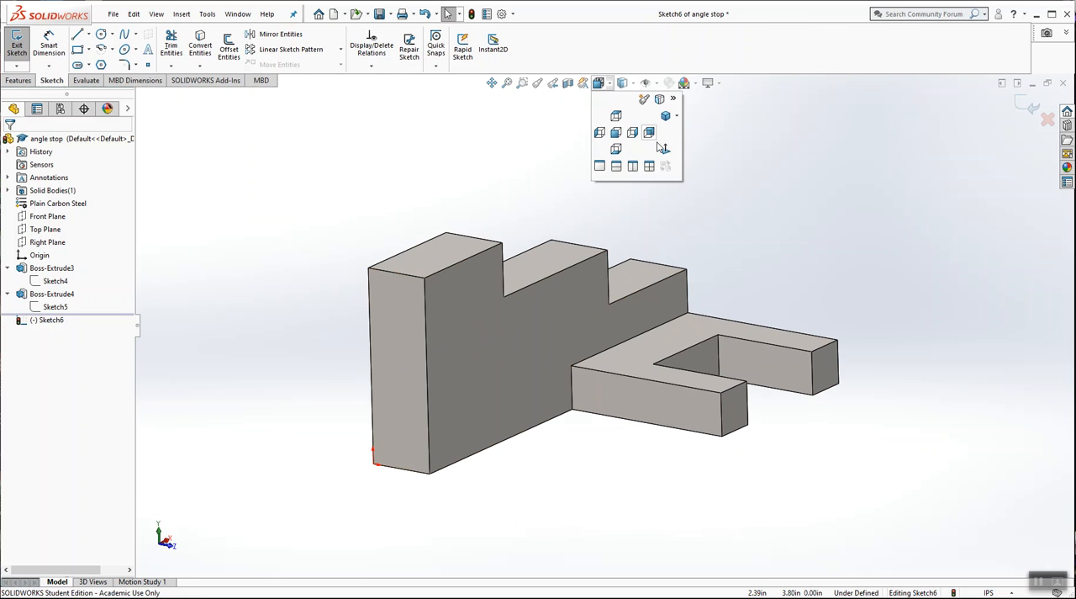
{"action": "left_click", "coordinate": [666, 152]}
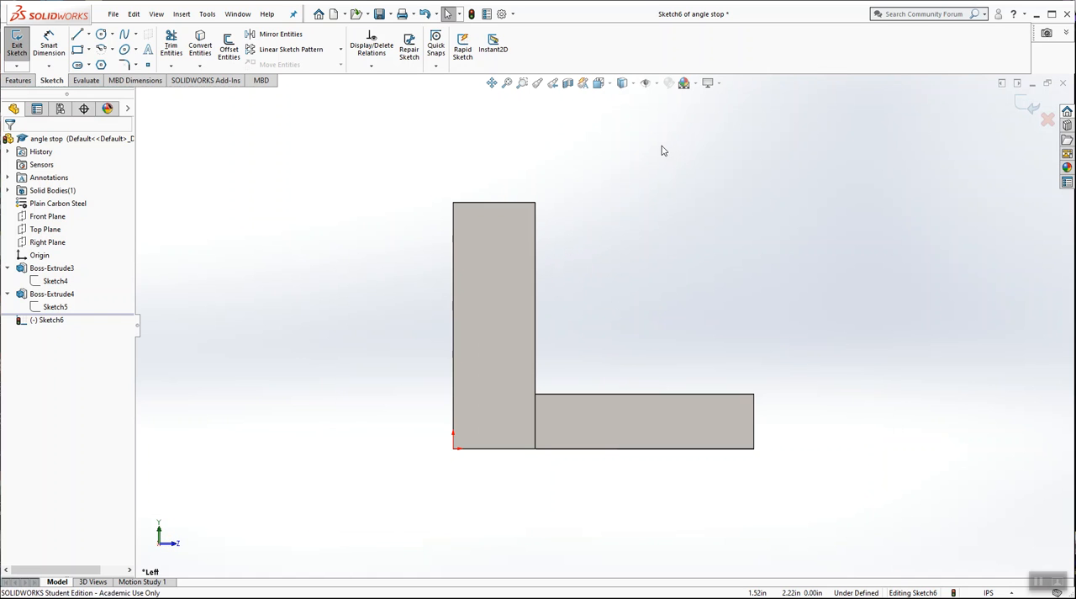
{"action": "left_click", "coordinate": [78, 35]}
{"action": "left_click", "coordinate": [454, 203]}
{"action": "left_click", "coordinate": [453, 448]}
{"action": "left_click", "coordinate": [754, 449]}
{"action": "left_click", "coordinate": [755, 202]}
{"action": "left_click", "coordinate": [677, 203]}
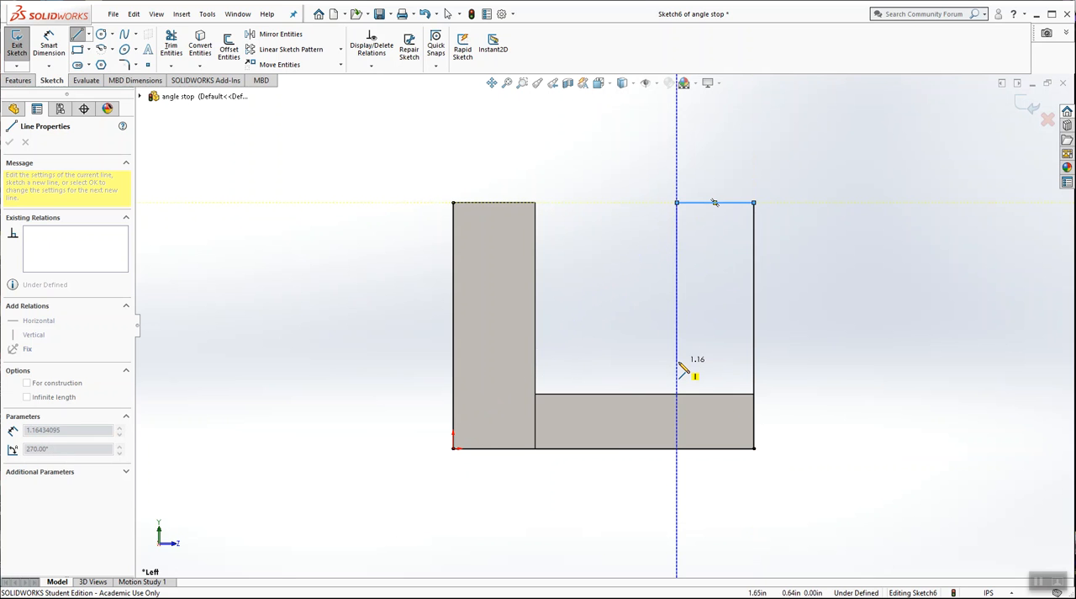
{"action": "left_click", "coordinate": [677, 260]}
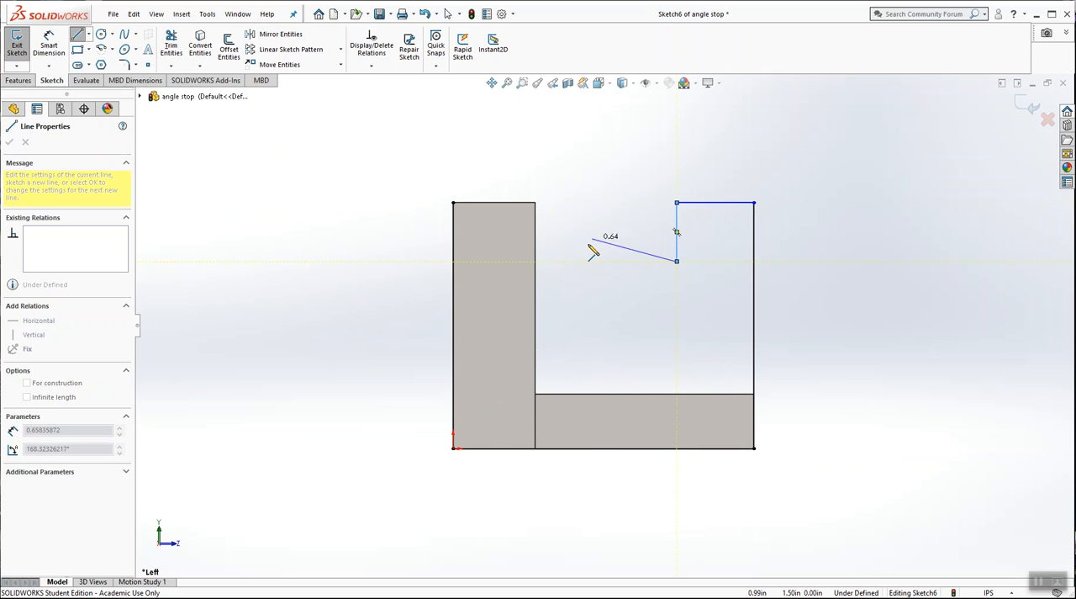
{"action": "left_click", "coordinate": [535, 261]}
{"action": "left_click", "coordinate": [536, 203]}
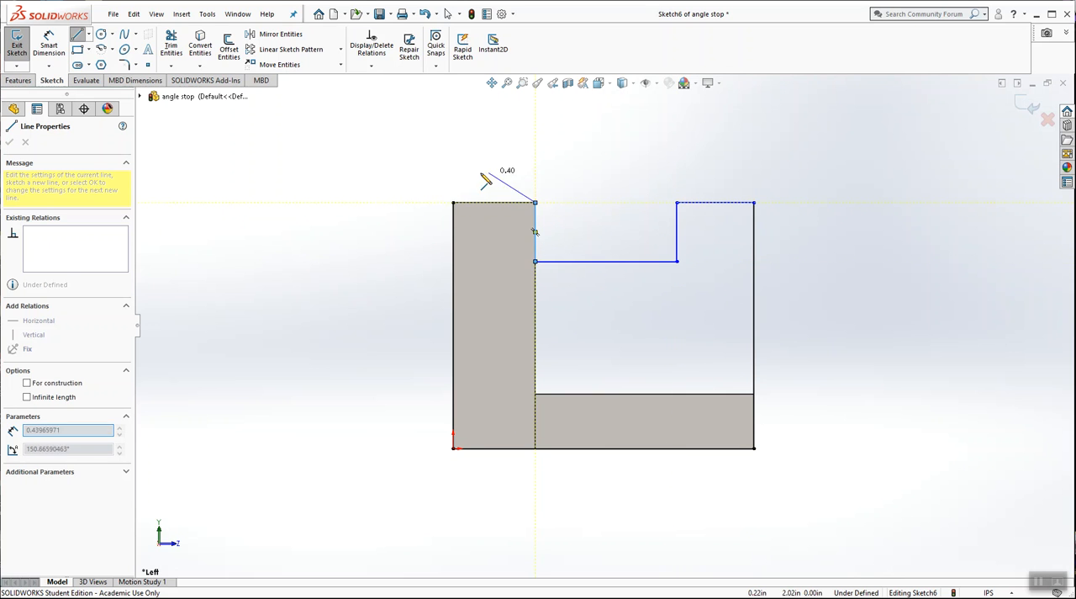
{"action": "left_click", "coordinate": [454, 203]}
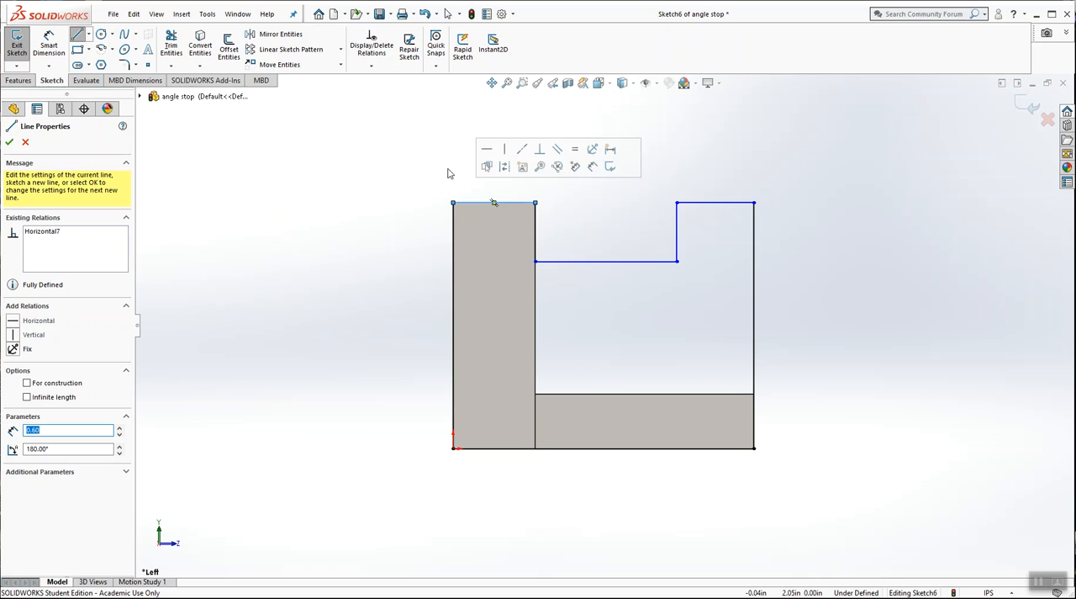
{"action": "key", "text": "Escape"}
Step: Move the inner lower corner of the top notch to about 1.66 in horizontally and 1.25 in vertically
{"action": "middle_click_drag", "start_coordinate": [681, 187], "coordinate": [641, 238]}
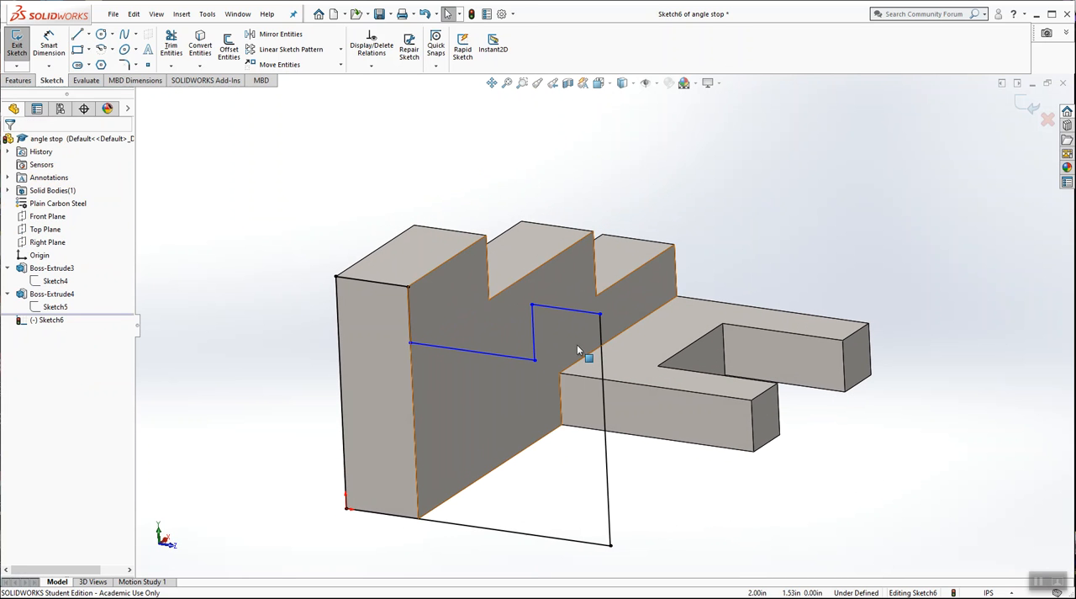
{"action": "left_click_drag", "start_coordinate": [535, 359], "coordinate": [540, 378]}
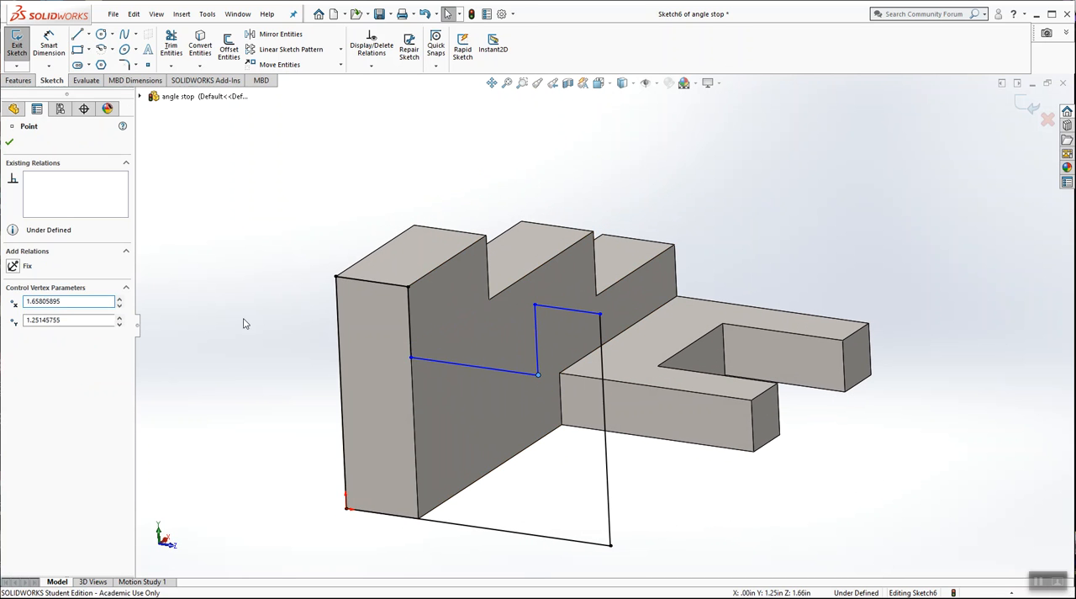
{"action": "left_click", "coordinate": [244, 320]}
{"action": "scroll", "coordinate": [315, 306], "scroll_direction": "up", "scroll_amount": 2}
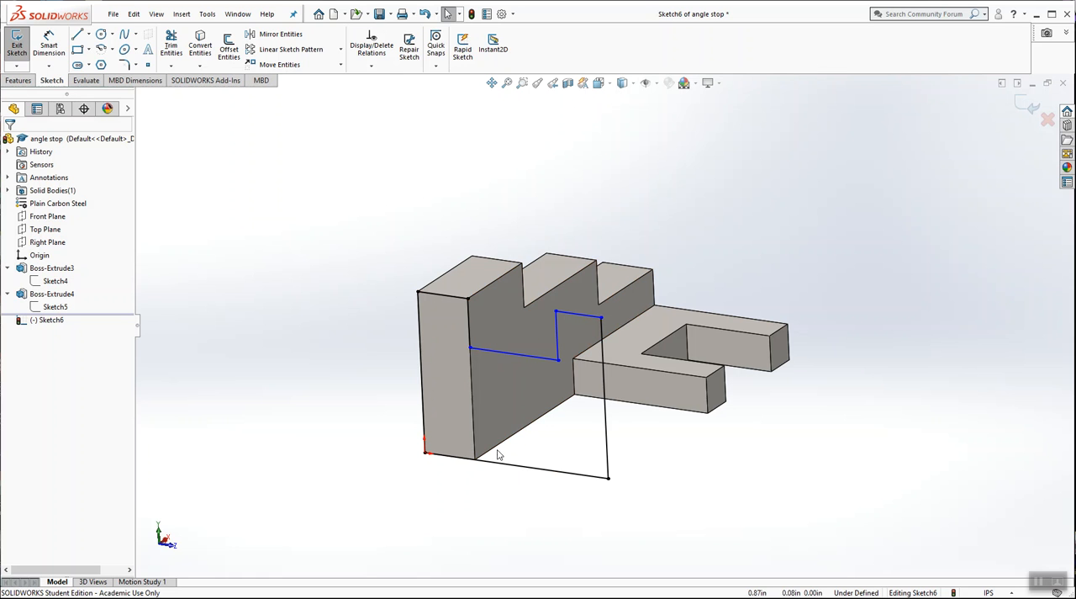
Step: Add a Collinear relation between the two top edges on either side of the notch
{"action": "left_click", "coordinate": [598, 82]}
{"action": "left_click", "coordinate": [655, 148]}
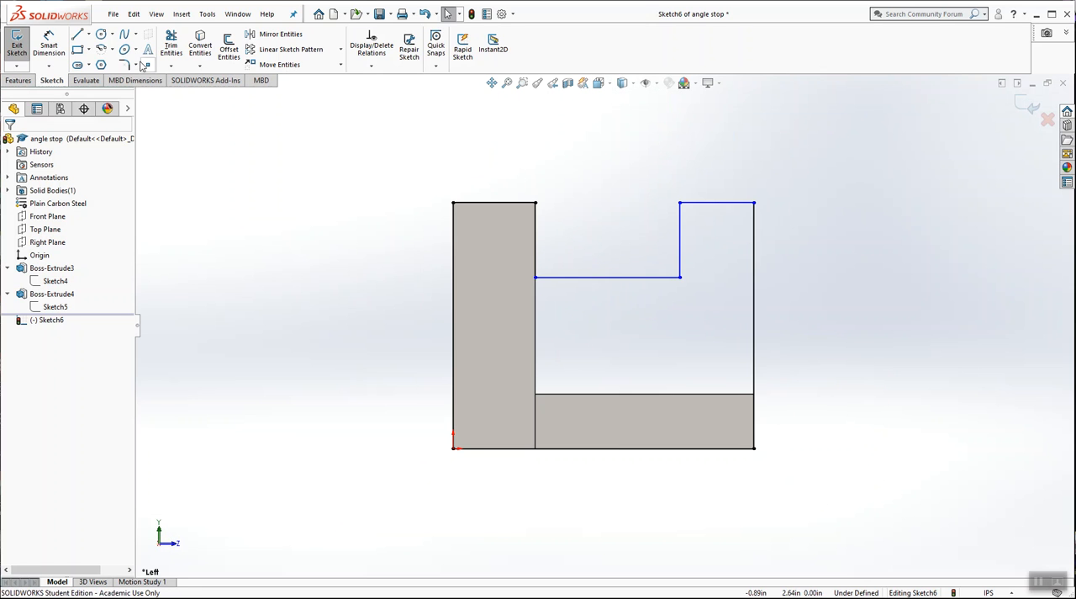
{"action": "left_click", "coordinate": [49, 46]}
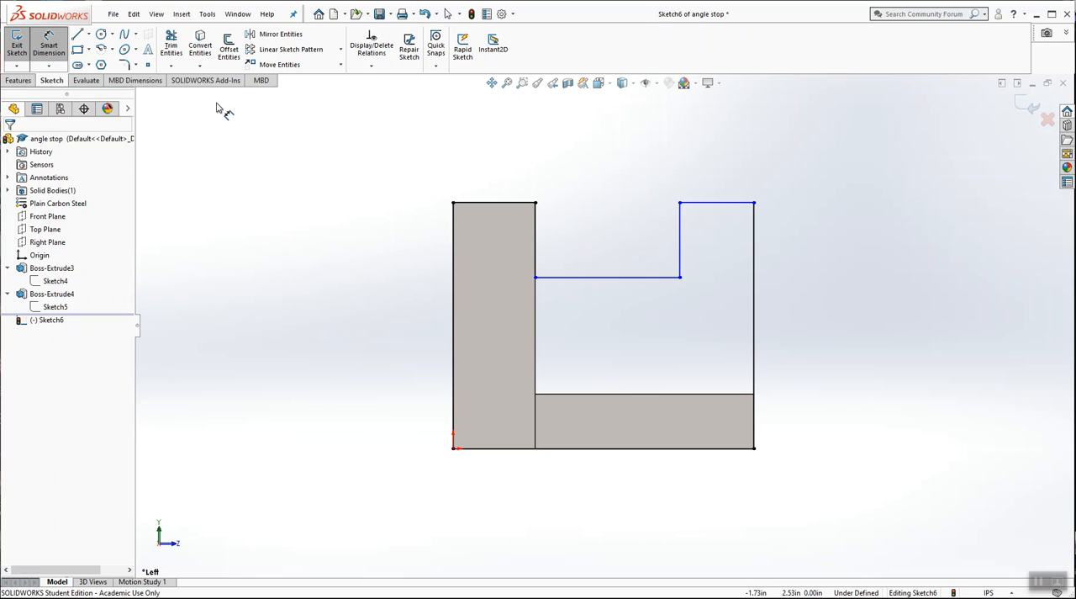
{"action": "left_click", "coordinate": [370, 66]}
{"action": "left_click", "coordinate": [386, 94]}
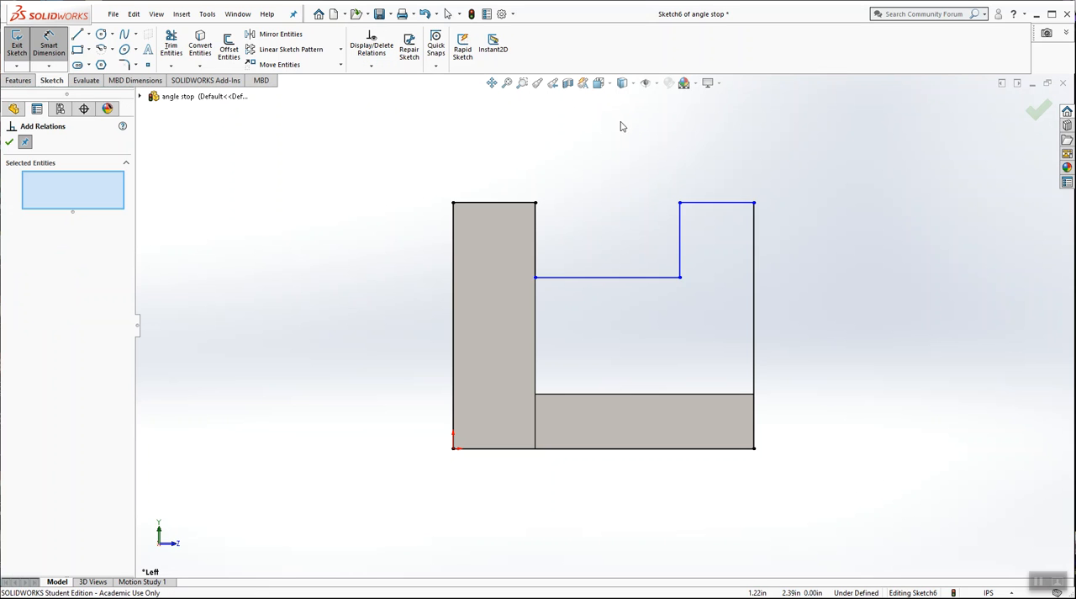
{"action": "left_click", "coordinate": [504, 203]}
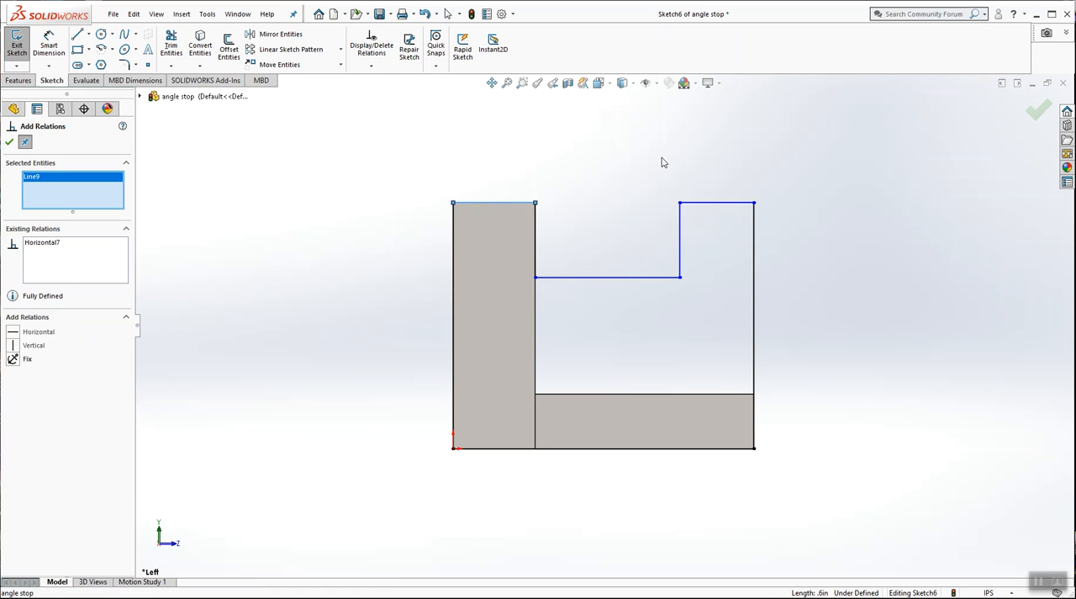
{"action": "left_click", "coordinate": [696, 202]}
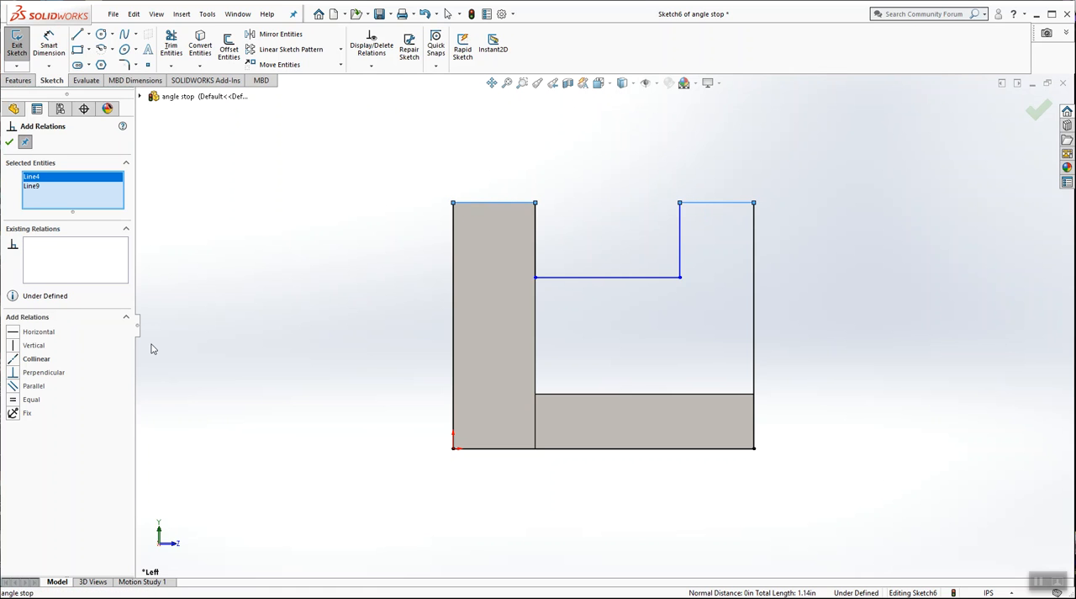
{"action": "left_click", "coordinate": [13, 362]}
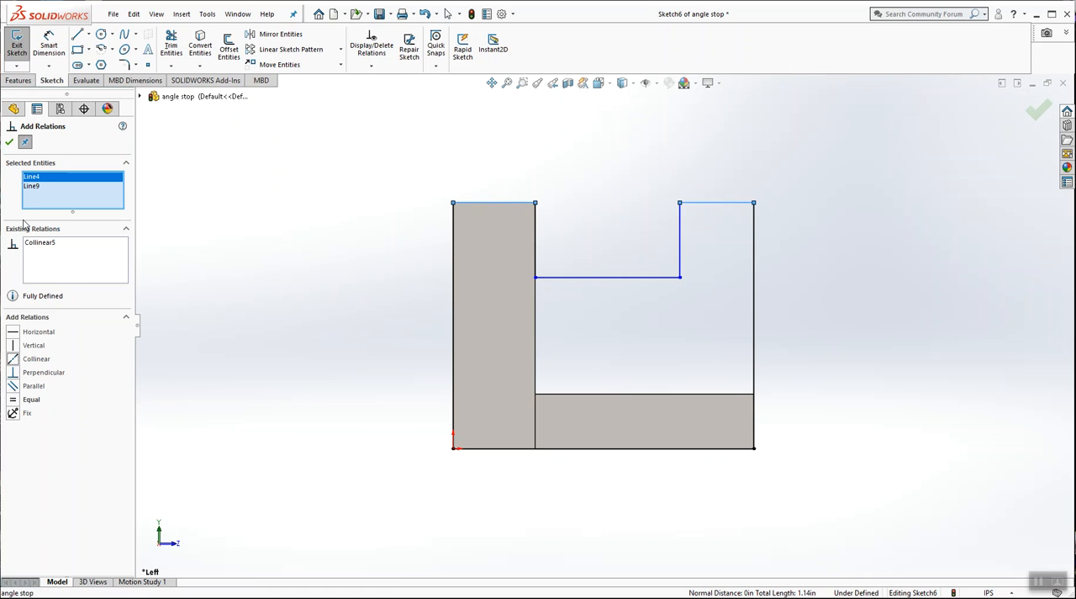
{"action": "left_click", "coordinate": [9, 143]}
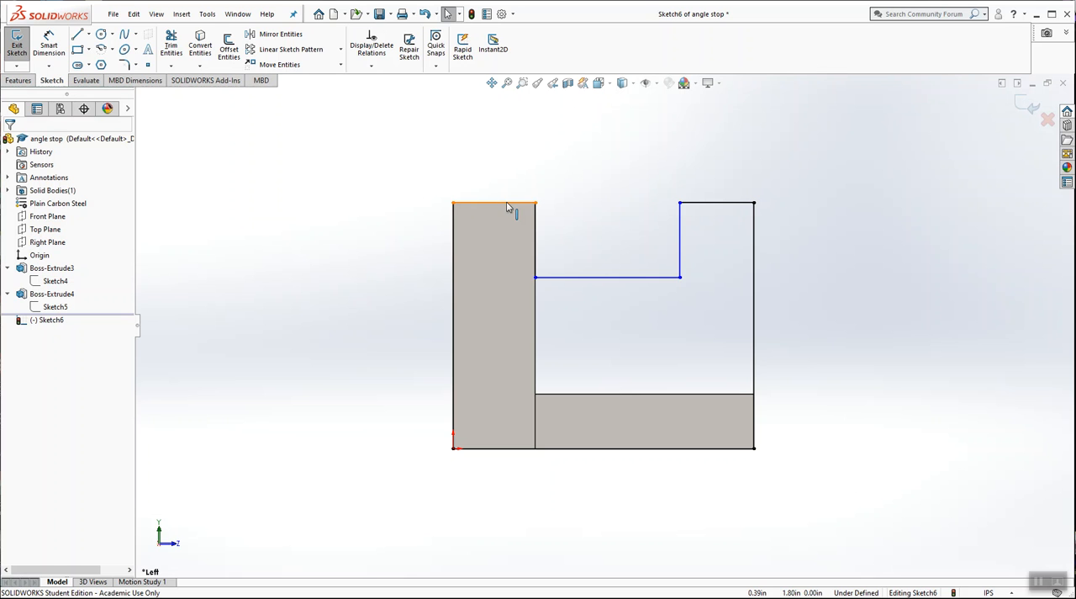
Step: Add an Equal relation between the two top edges on either side of the notch
{"action": "left_click", "coordinate": [371, 64]}
{"action": "left_click", "coordinate": [386, 94]}
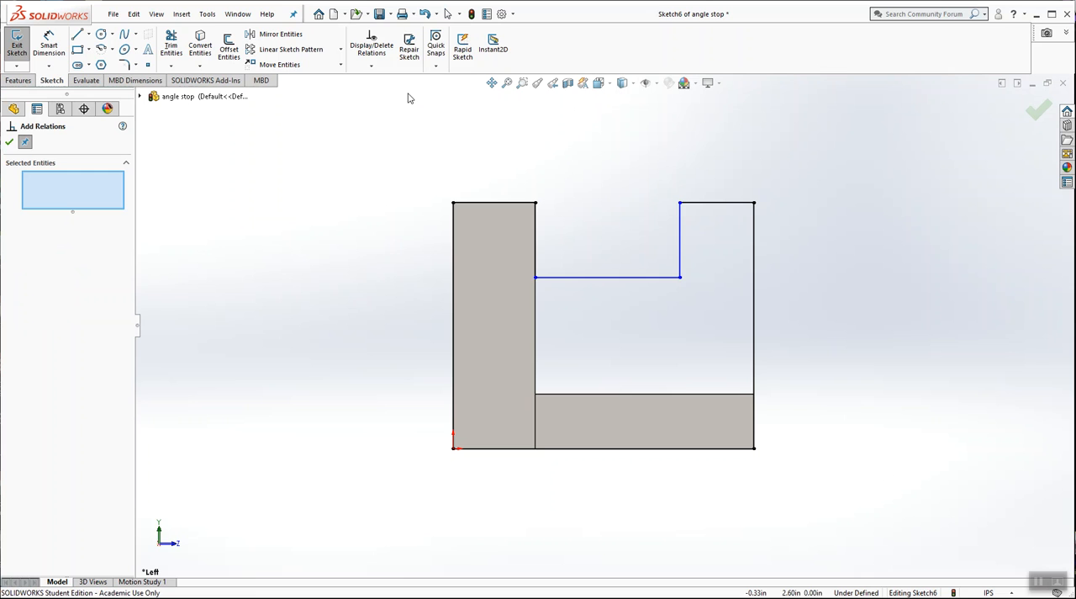
{"action": "left_click", "coordinate": [697, 204]}
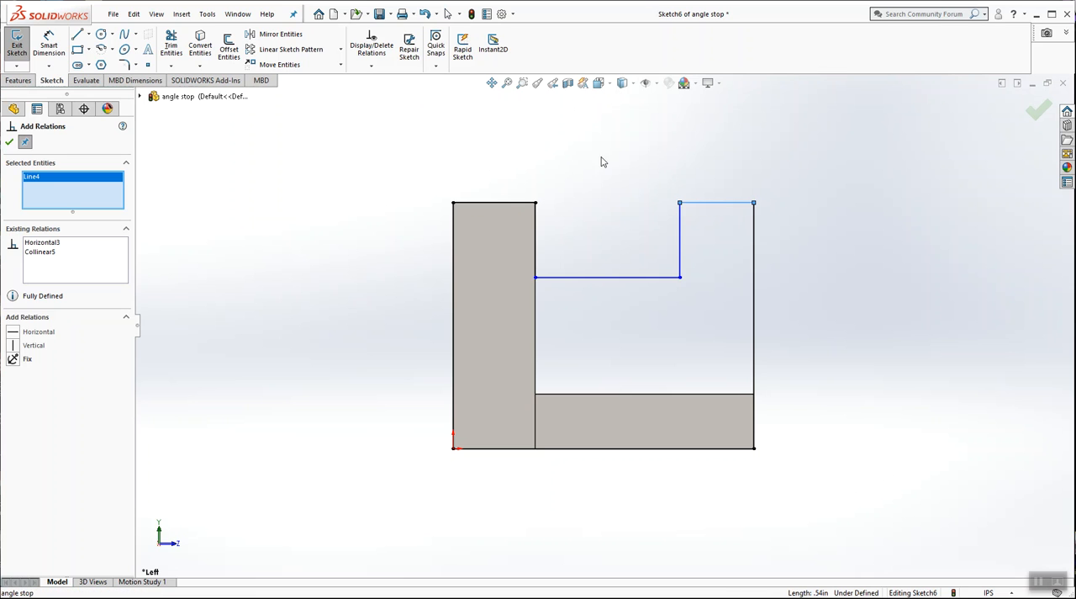
{"action": "left_click", "coordinate": [505, 203]}
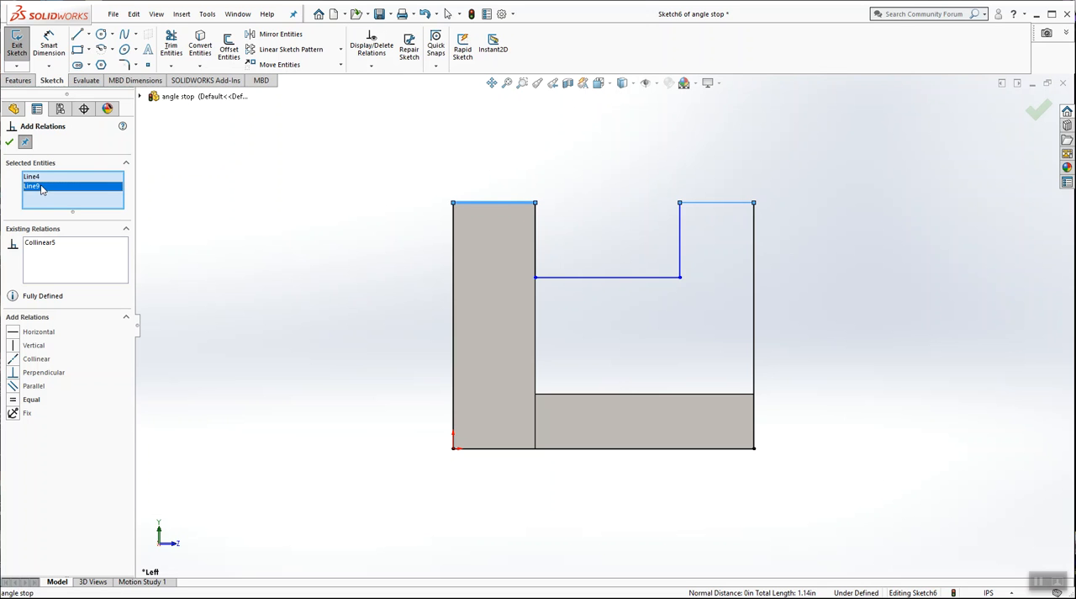
{"action": "left_click", "coordinate": [14, 400]}
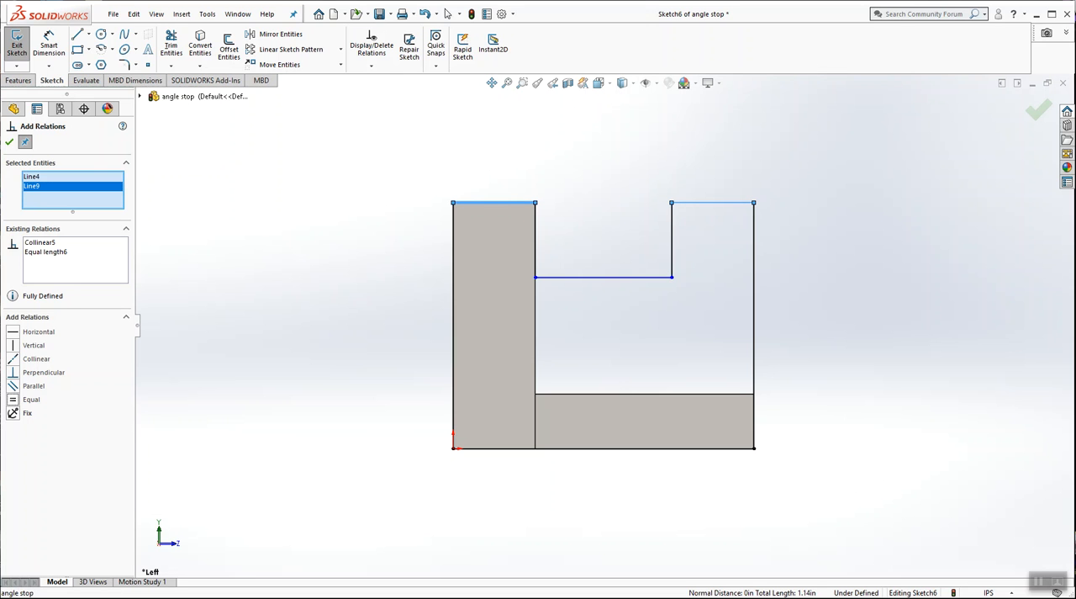
{"action": "left_click", "coordinate": [9, 141]}
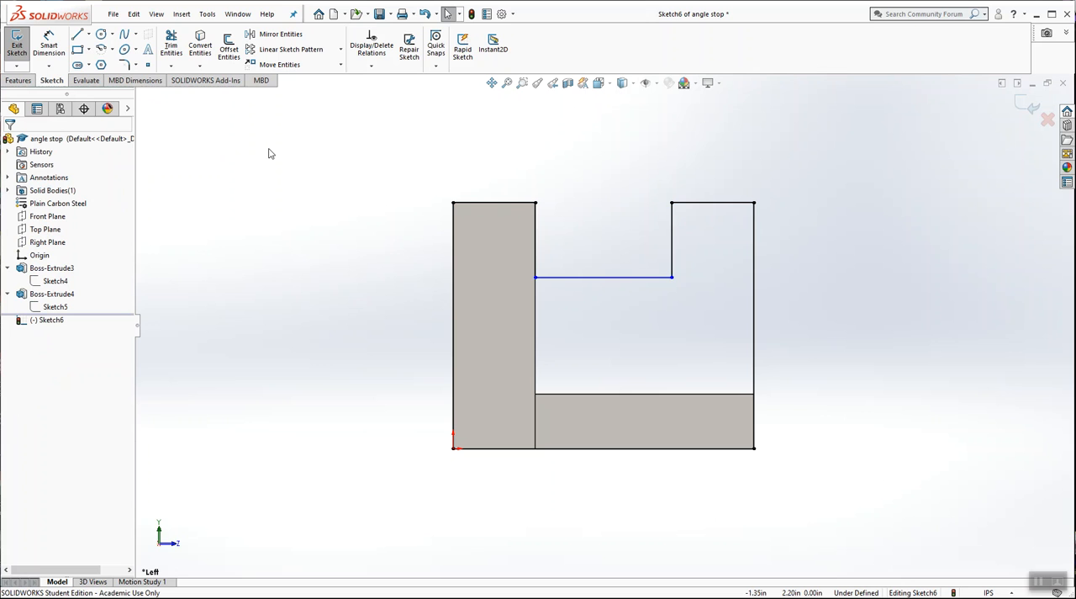
Step: Dimension the depth of the top notch at 0.6 in
{"action": "left_click", "coordinate": [49, 47]}
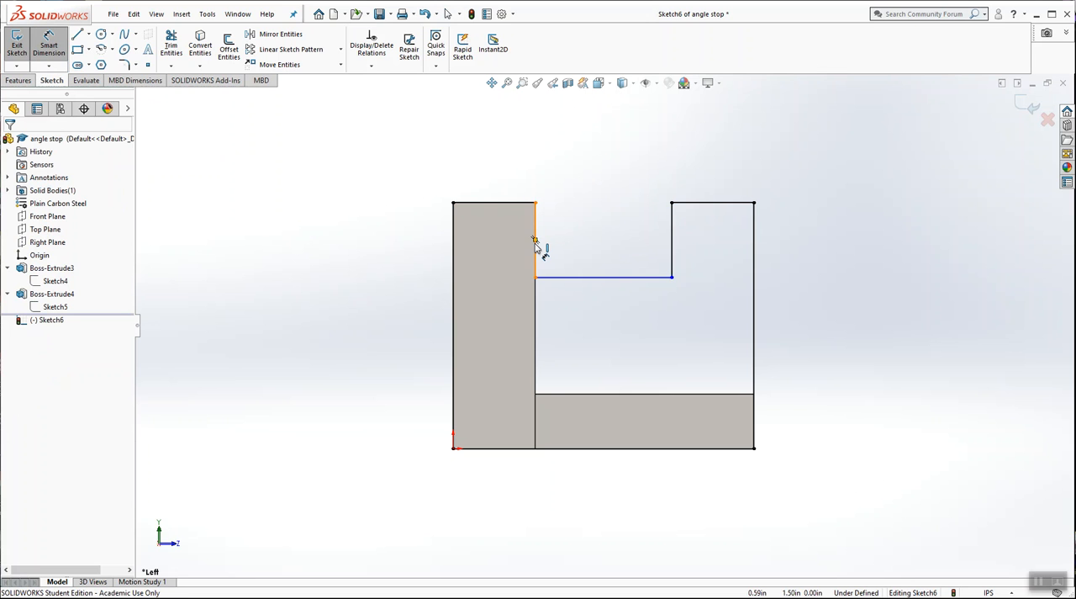
{"action": "left_click", "coordinate": [534, 241]}
{"action": "left_click", "coordinate": [404, 242]}
{"action": "type", "text": "0.6"}
{"action": "key", "text": "Return"}
{"action": "key", "text": "Escape"}
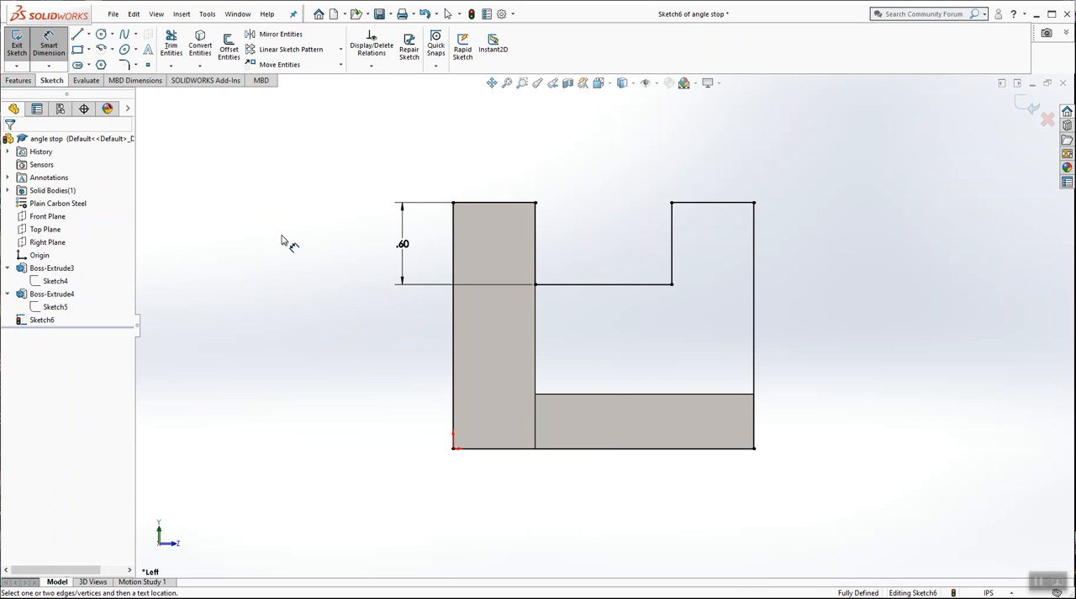
Step: Sketch a lower notch about 1 in wide and 0.56 in high from the profile's bottom line, aligned with the sides of the top notch
{"action": "mouse_move", "coordinate": [577, 289]}
{"action": "middle_mouse_down"}
{"action": "mouse_move", "coordinate": [527, 310]}
{"action": "mouse_move", "coordinate": [538, 322]}
{"action": "mouse_move", "coordinate": [530, 291]}
{"action": "mouse_move", "coordinate": [563, 286]}
{"action": "mouse_move", "coordinate": [570, 335]}
{"action": "middle_mouse_up"}
{"action": "left_click", "coordinate": [597, 82]}
{"action": "left_click", "coordinate": [667, 158]}
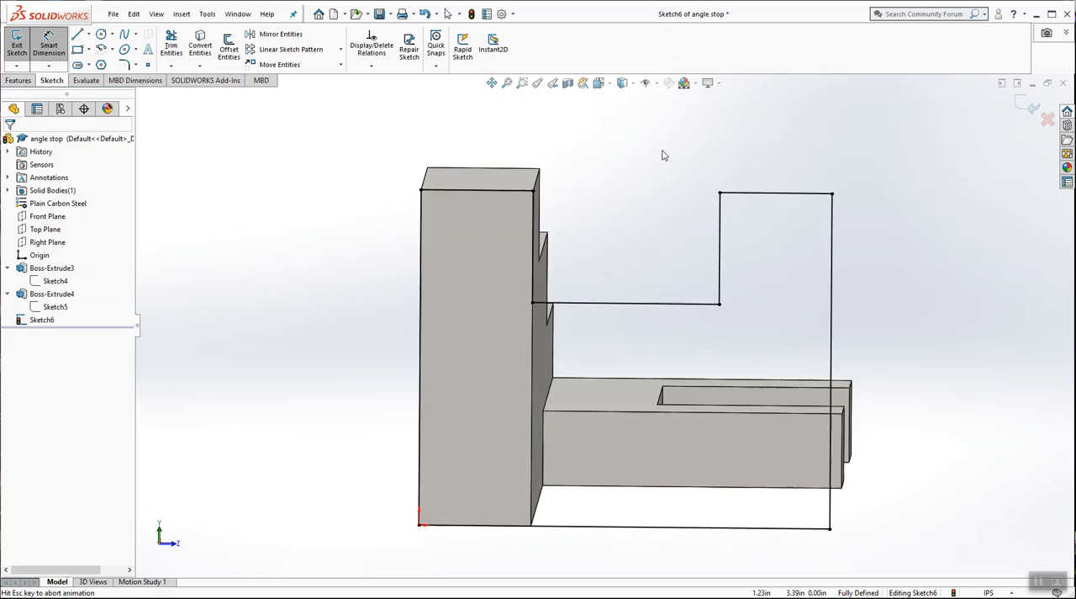
{"action": "left_click", "coordinate": [56, 44]}
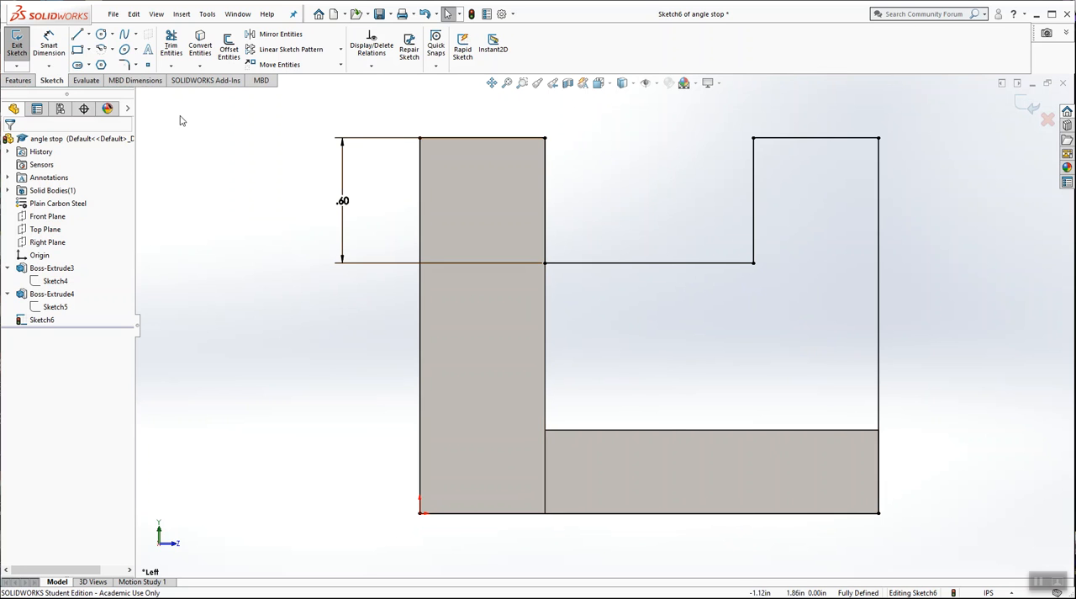
{"action": "left_click", "coordinate": [77, 38]}
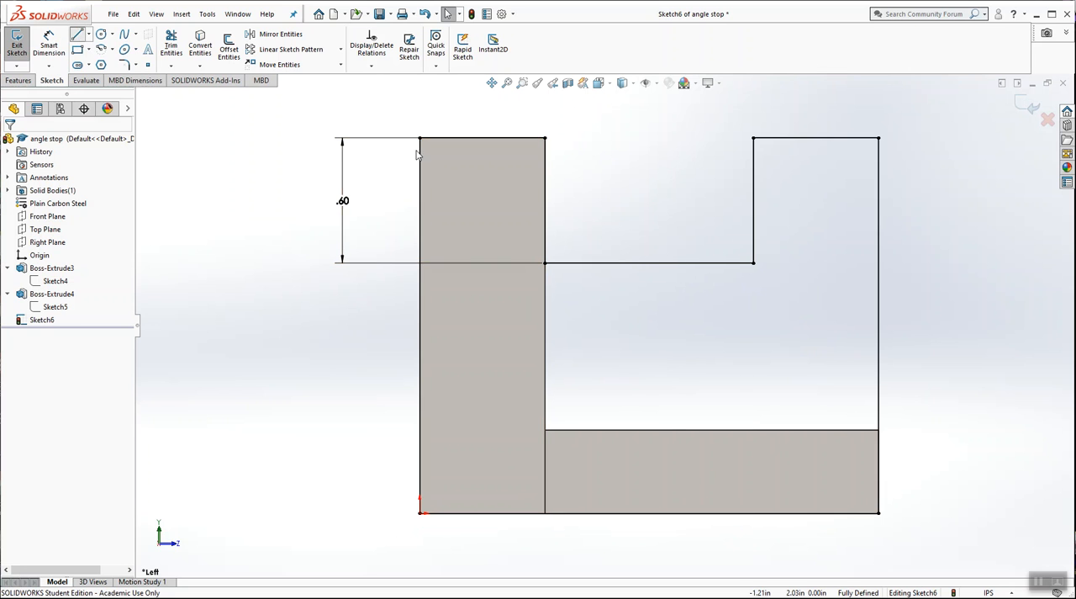
{"action": "left_click", "coordinate": [753, 513]}
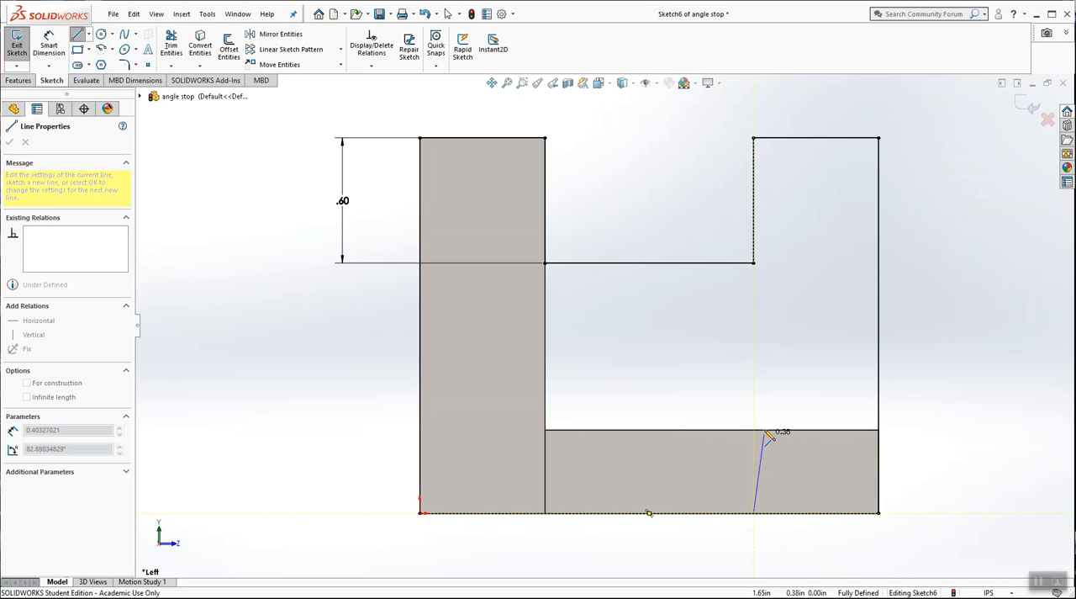
{"action": "left_click", "coordinate": [753, 395]}
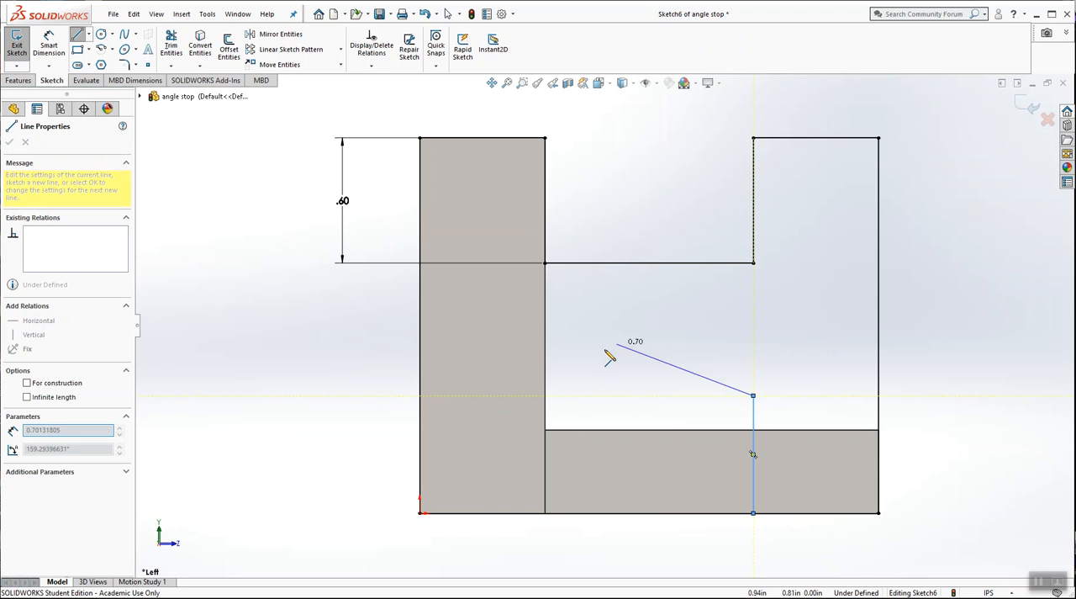
{"action": "left_click", "coordinate": [545, 395]}
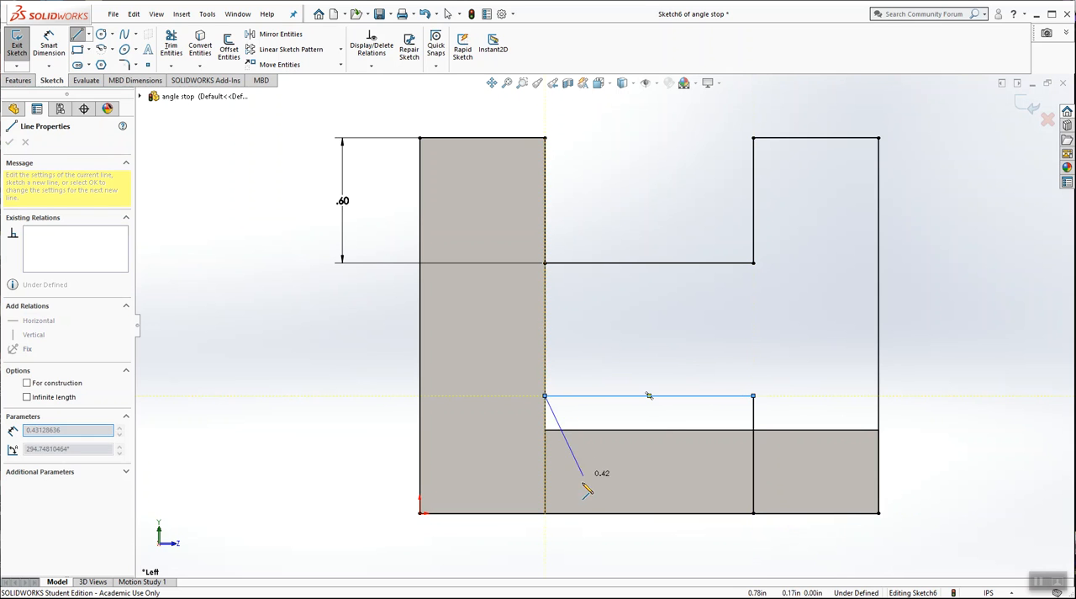
{"action": "left_click", "coordinate": [544, 513]}
{"action": "key", "text": "Escape"}
Step: Trim away the profile's bottom line between the two sides of the lower notch
{"action": "mouse_move", "coordinate": [673, 487]}
{"action": "middle_mouse_down"}
{"action": "mouse_move", "coordinate": [646, 497]}
{"action": "mouse_move", "coordinate": [644, 463]}
{"action": "mouse_move", "coordinate": [608, 420]}
{"action": "middle_mouse_up"}
{"action": "scroll", "coordinate": [577, 423], "scroll_direction": "down", "scroll_amount": 5}
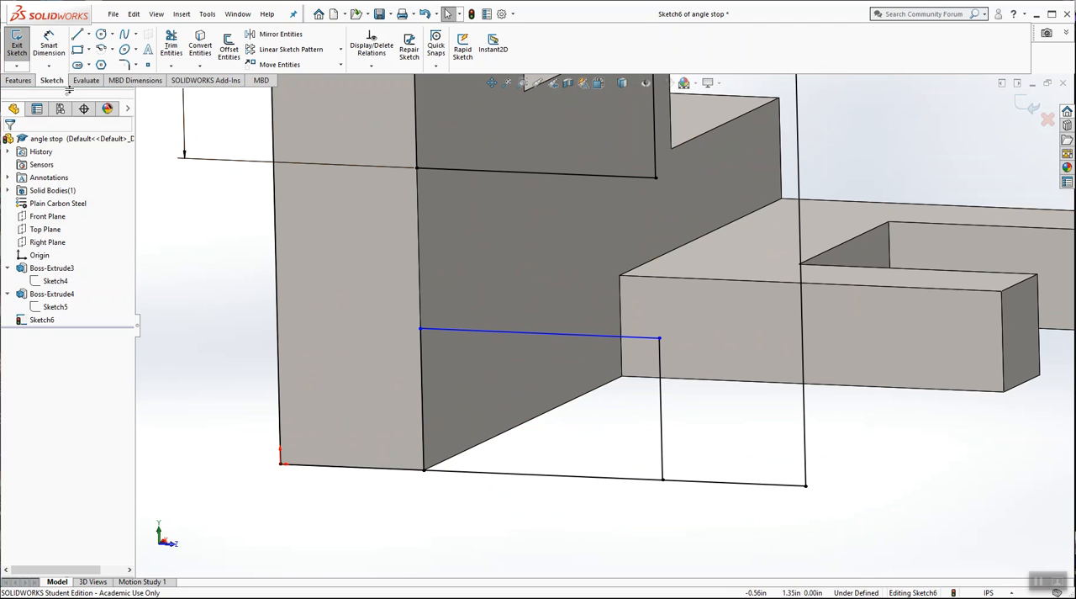
{"action": "left_click", "coordinate": [171, 46]}
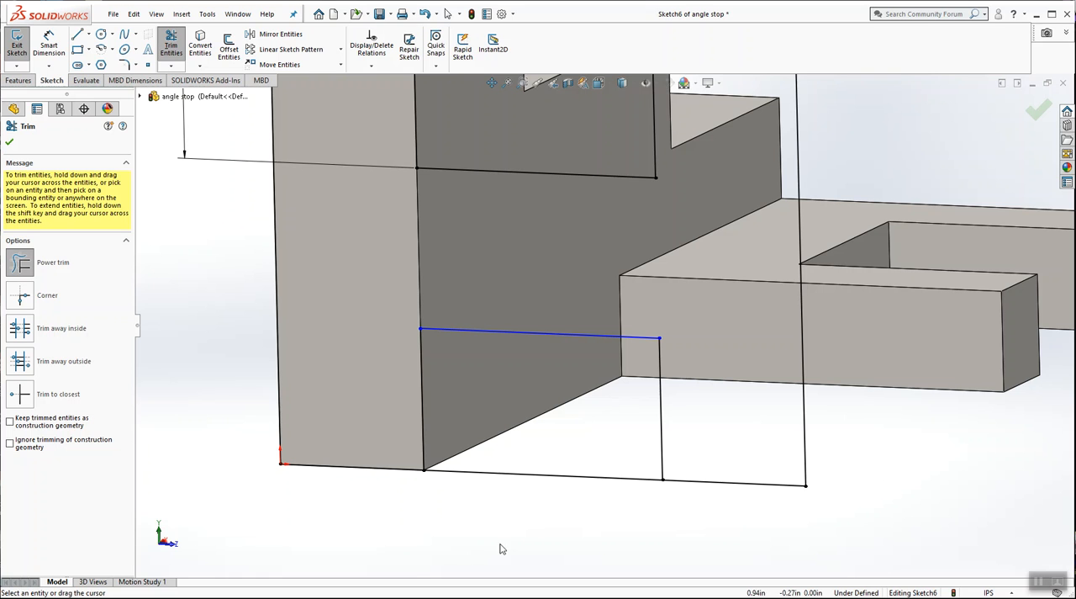
{"action": "left_click_drag", "start_coordinate": [399, 514], "coordinate": [518, 525]}
{"action": "left_click_drag", "start_coordinate": [539, 490], "coordinate": [562, 451]}
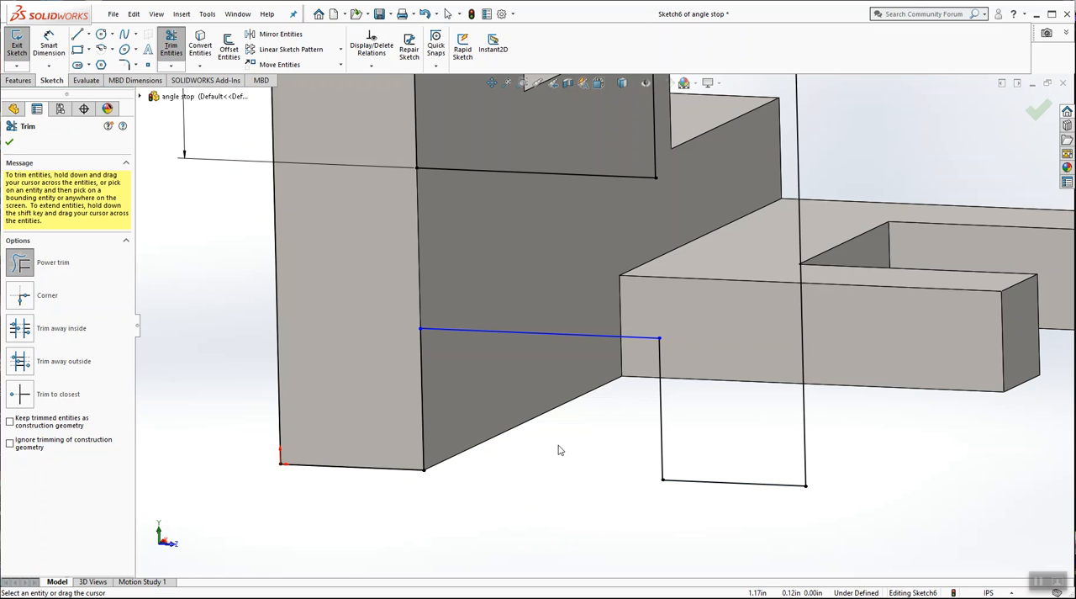
{"action": "left_click", "coordinate": [10, 143]}
{"action": "scroll", "coordinate": [575, 234], "scroll_direction": "up", "scroll_amount": 5}
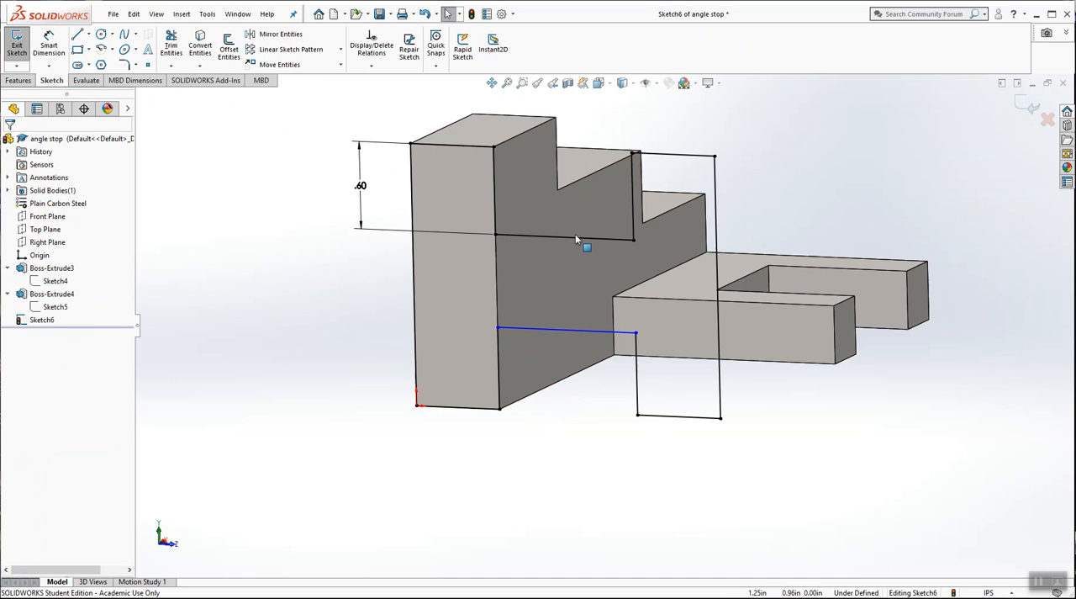
{"action": "scroll", "coordinate": [646, 282], "scroll_direction": "down", "scroll_amount": 3}
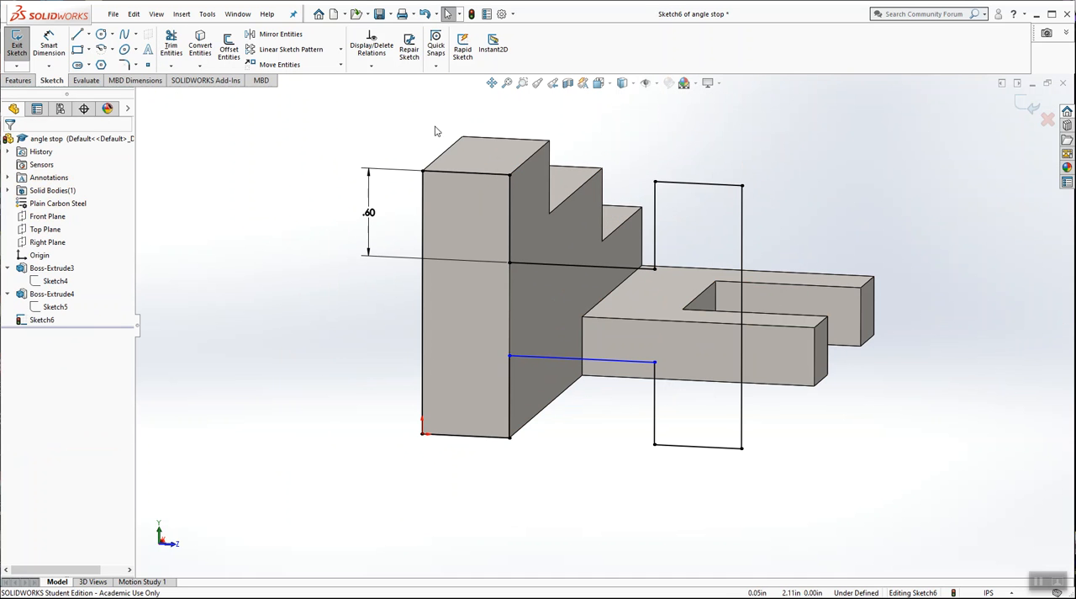
Step: Dimension the height of the lower notch at 0.6 in from the profile's bottom line
{"action": "left_click", "coordinate": [599, 82]}
{"action": "left_click", "coordinate": [656, 138]}
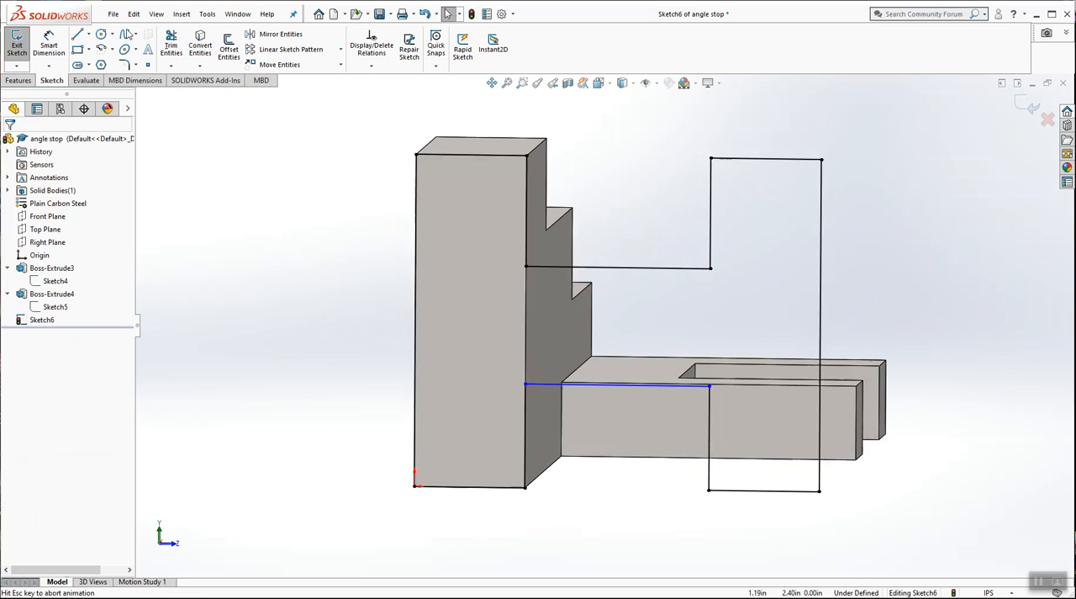
{"action": "left_click", "coordinate": [48, 46]}
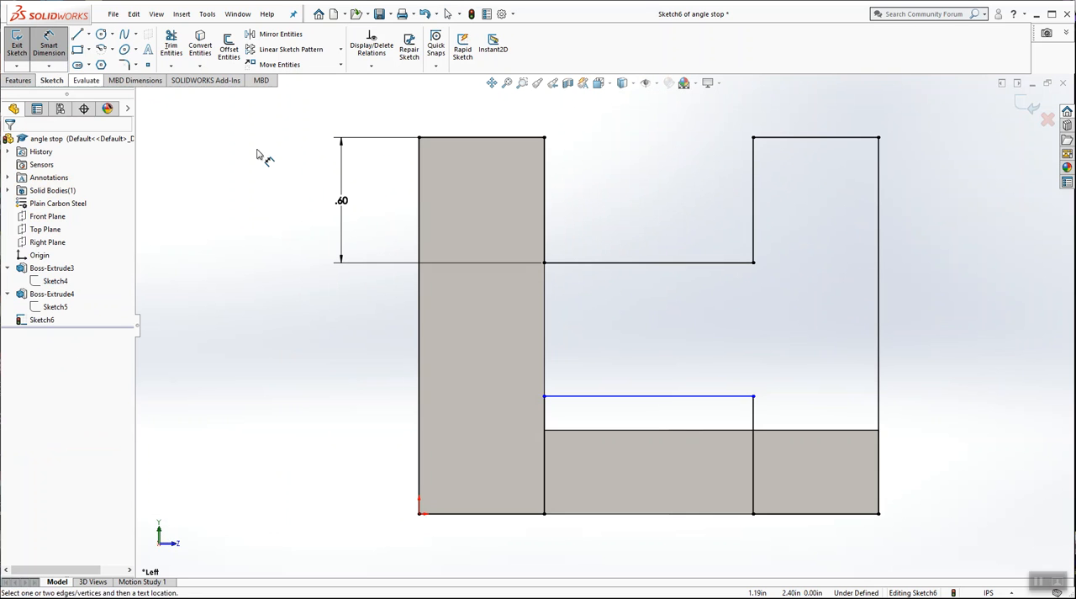
{"action": "left_click", "coordinate": [632, 397]}
{"action": "left_click", "coordinate": [499, 512]}
{"action": "left_click", "coordinate": [353, 469]}
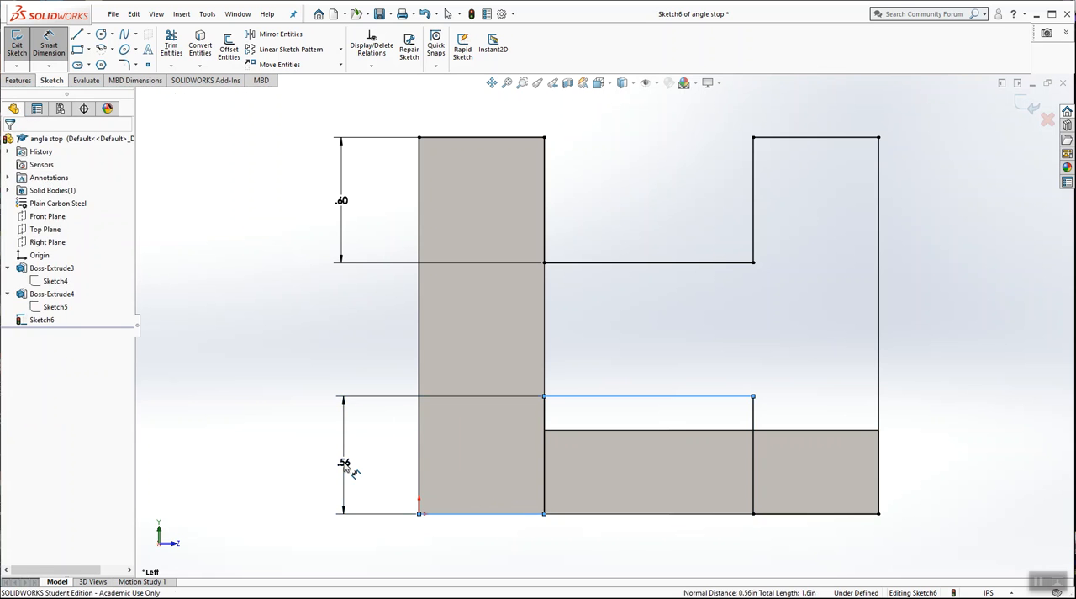
{"action": "type", "text": ".6"}
{"action": "key", "text": "Return"}
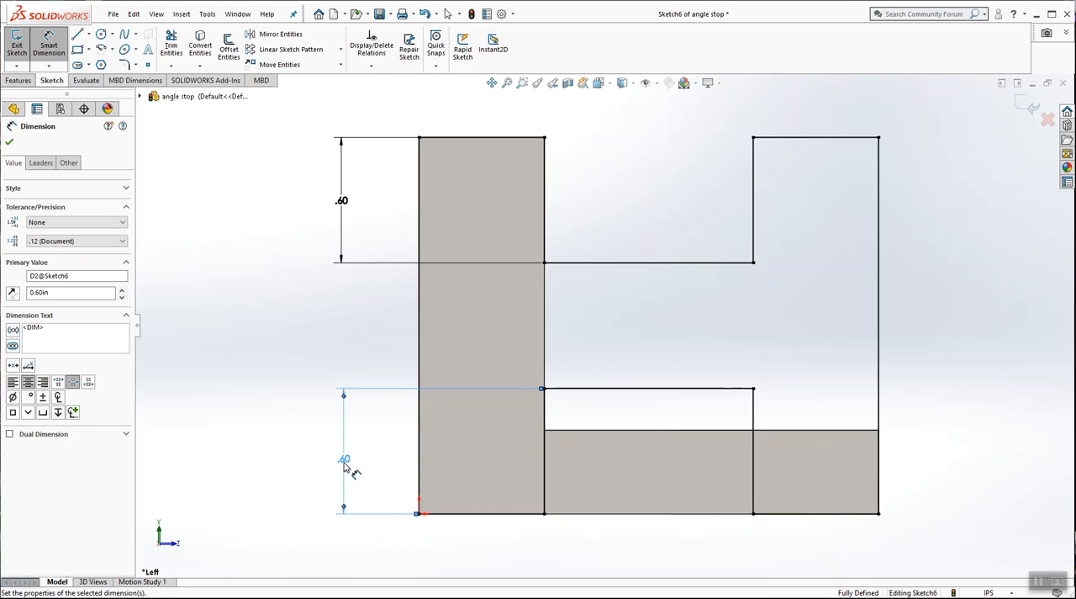
{"action": "left_click", "coordinate": [328, 332]}
Step: Extrude the notched profile 0.4 in in the reversed direction, toward the stair-step body, merging it with the part
{"action": "scroll", "coordinate": [651, 264], "scroll_direction": "up", "scroll_amount": 4}
{"action": "mouse_move", "coordinate": [658, 238]}
{"action": "middle_mouse_down"}
{"action": "mouse_move", "coordinate": [551, 231]}
{"action": "mouse_move", "coordinate": [493, 287]}
{"action": "middle_mouse_up"}
{"action": "scroll", "coordinate": [493, 287], "scroll_direction": "up", "scroll_amount": 1}
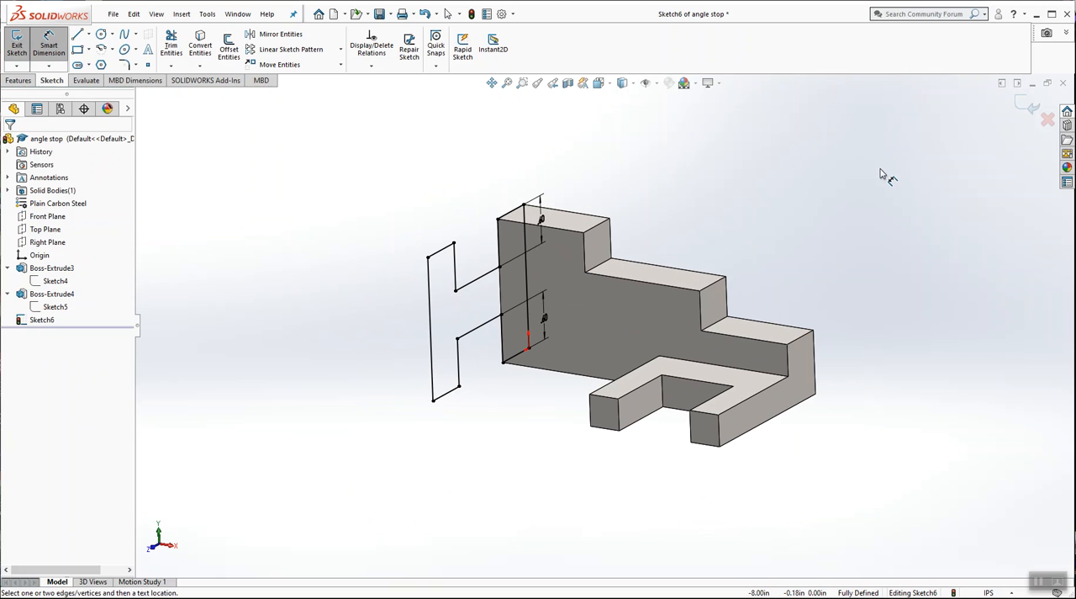
{"action": "left_click", "coordinate": [1026, 106]}
{"action": "left_click", "coordinate": [21, 47]}
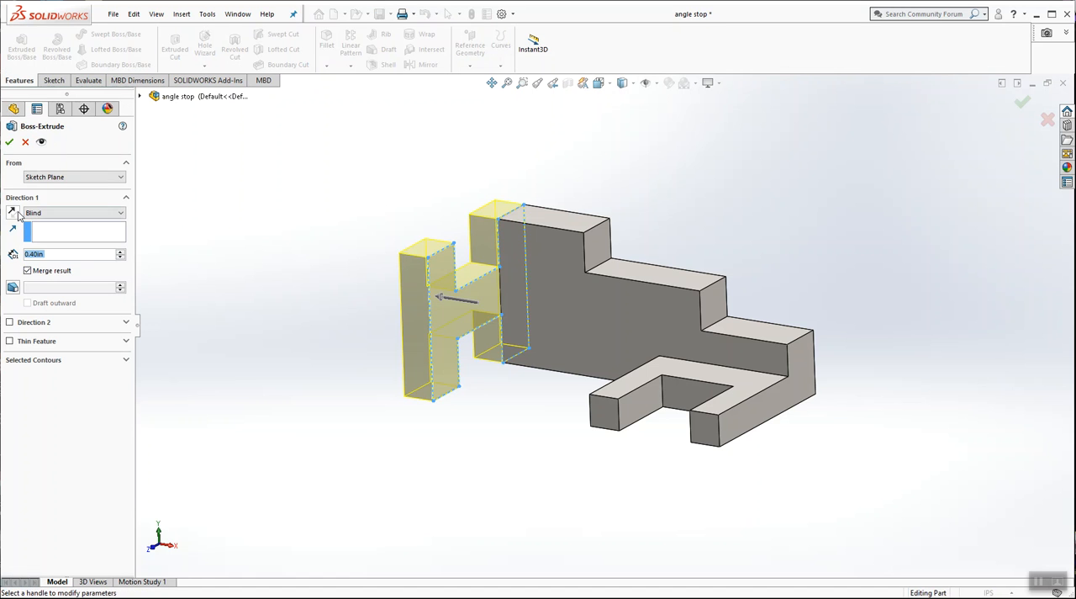
{"action": "left_click", "coordinate": [12, 213]}
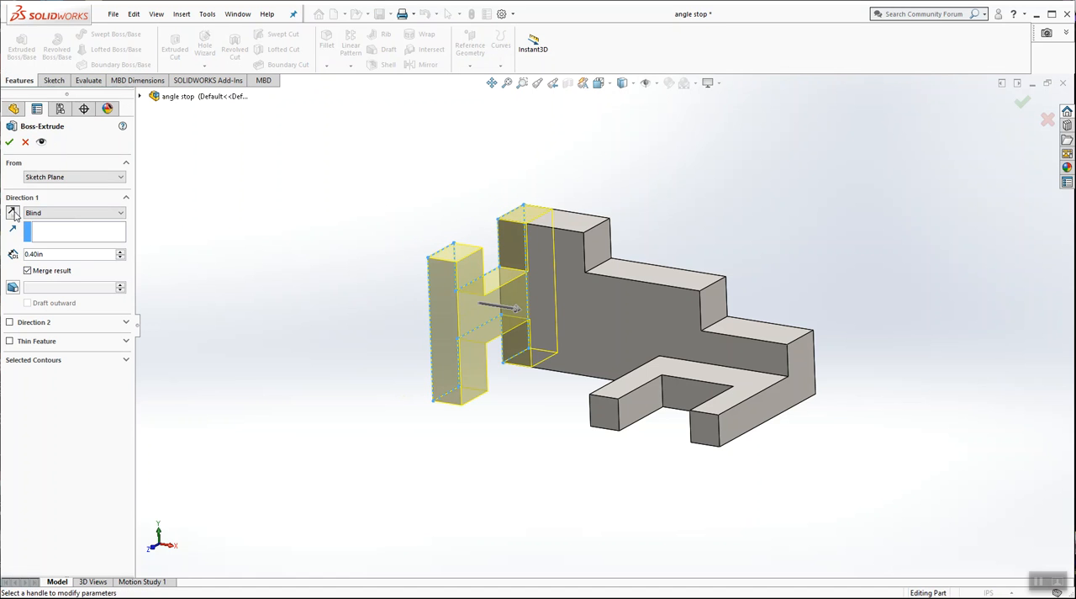
{"action": "key", "text": "Return"}
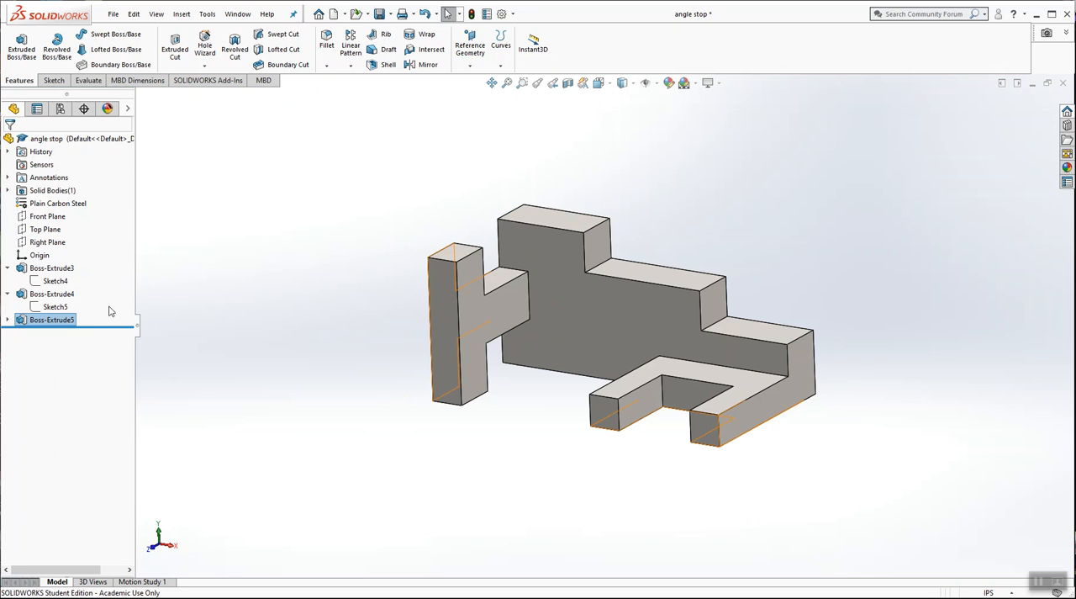
Step: Edit the notched profile's extrusion and set its depth to 0.6 in
{"action": "right_click", "coordinate": [63, 322]}
{"action": "left_click", "coordinate": [72, 289]}
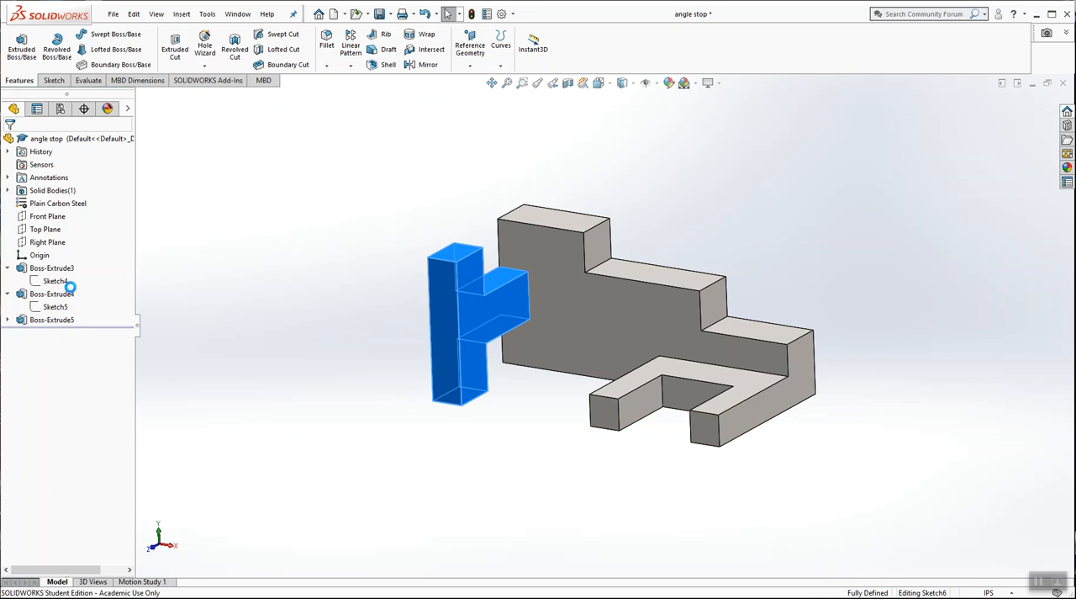
{"action": "type", "text": "0.6"}
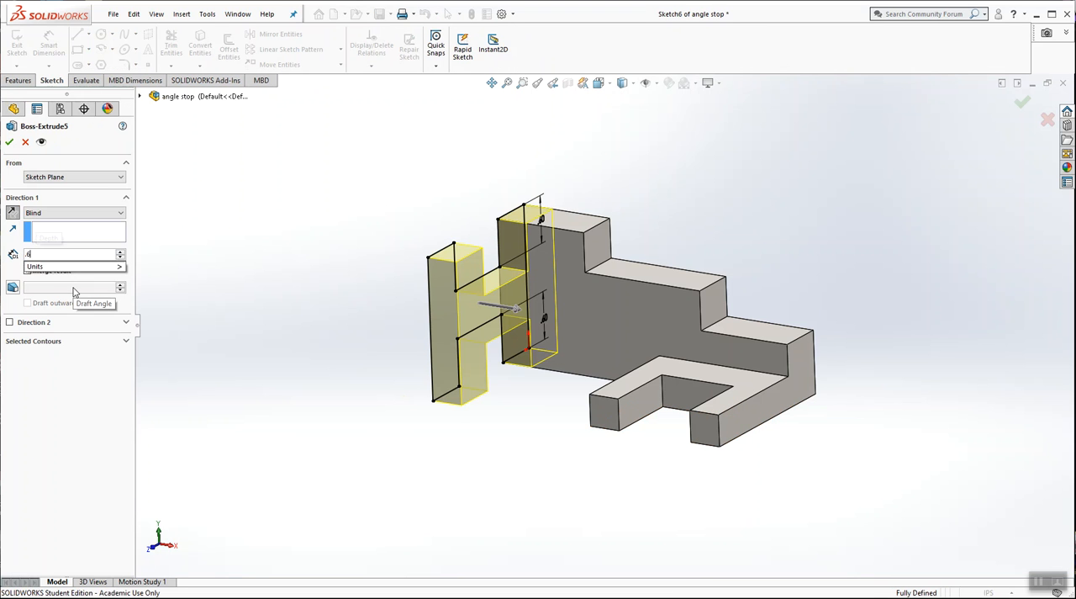
{"action": "key", "text": "Return"}
{"action": "key", "text": "Return"}
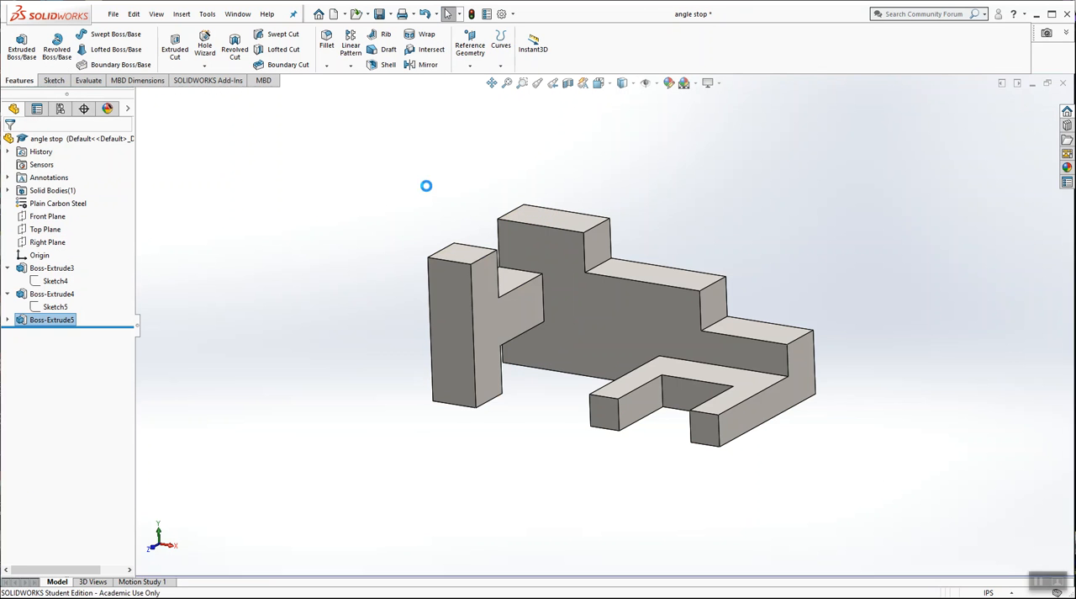
Step: Reopen the sketch of the notched extrusion for editing and view it normal to its plane
{"action": "mouse_move", "coordinate": [397, 191]}
{"action": "middle_mouse_down"}
{"action": "mouse_move", "coordinate": [339, 195]}
{"action": "mouse_move", "coordinate": [384, 182]}
{"action": "mouse_move", "coordinate": [387, 197]}
{"action": "middle_mouse_up"}
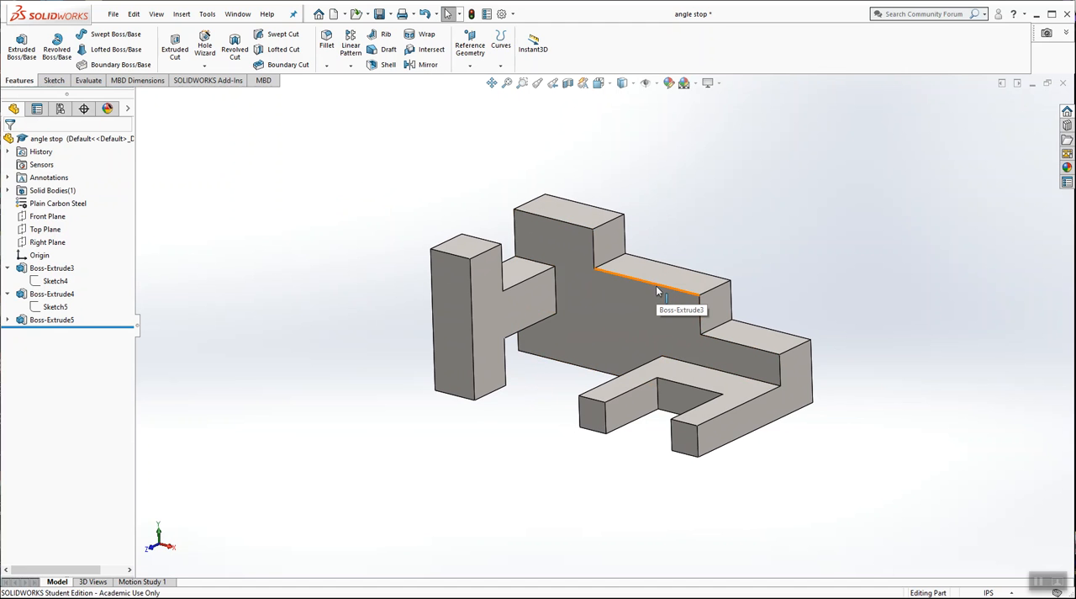
{"action": "scroll", "coordinate": [656, 288], "scroll_direction": "down", "scroll_amount": 2}
{"action": "middle_click_drag", "start_coordinate": [656, 287], "coordinate": [611, 300]}
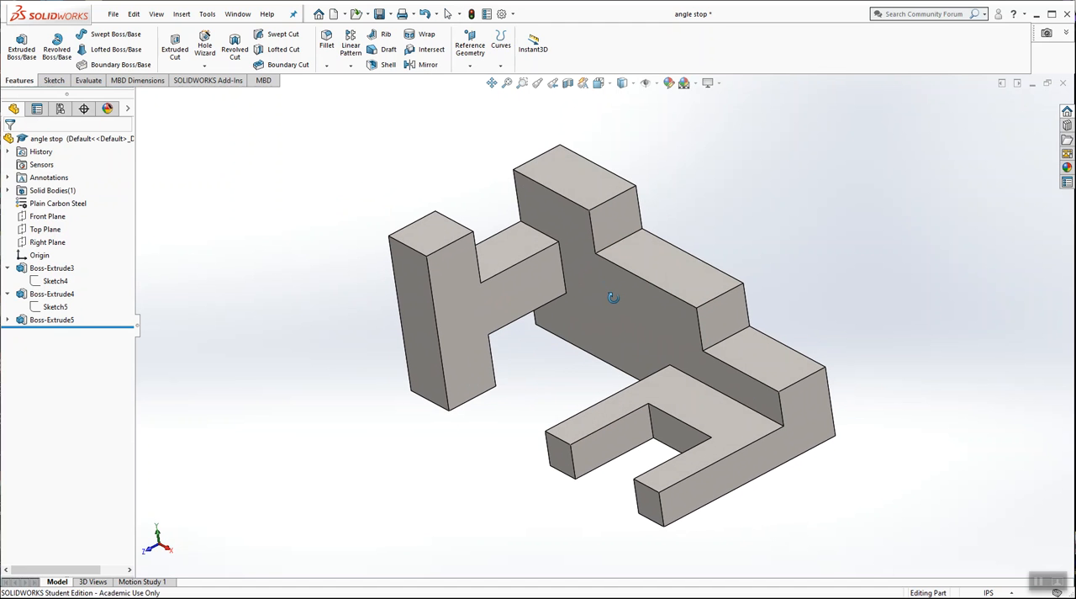
{"action": "left_click", "coordinate": [7, 320]}
{"action": "right_click", "coordinate": [54, 332]}
{"action": "left_click", "coordinate": [74, 305]}
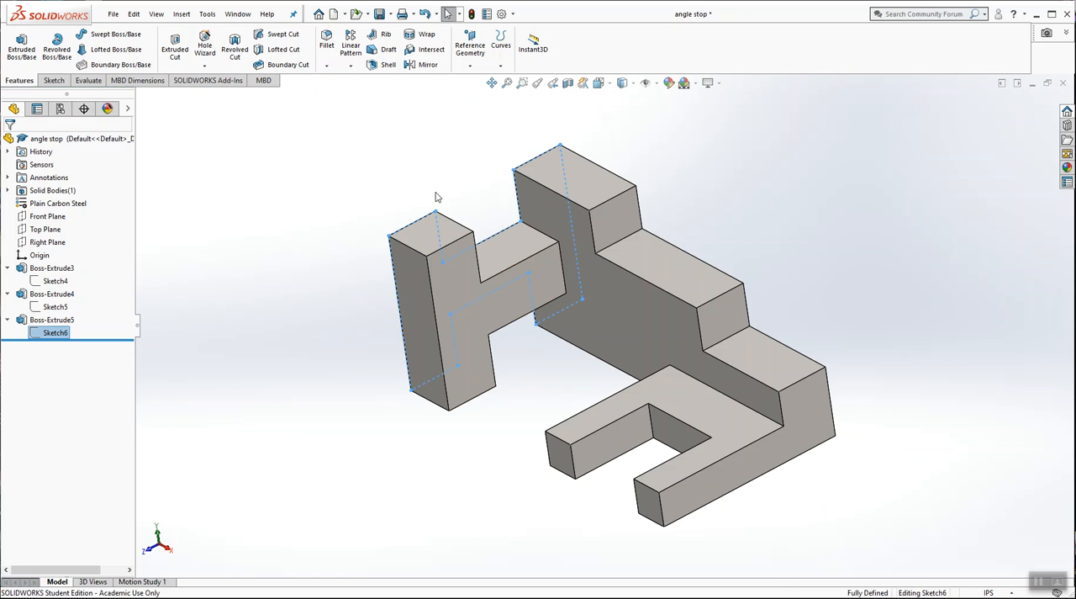
{"action": "left_click", "coordinate": [600, 85]}
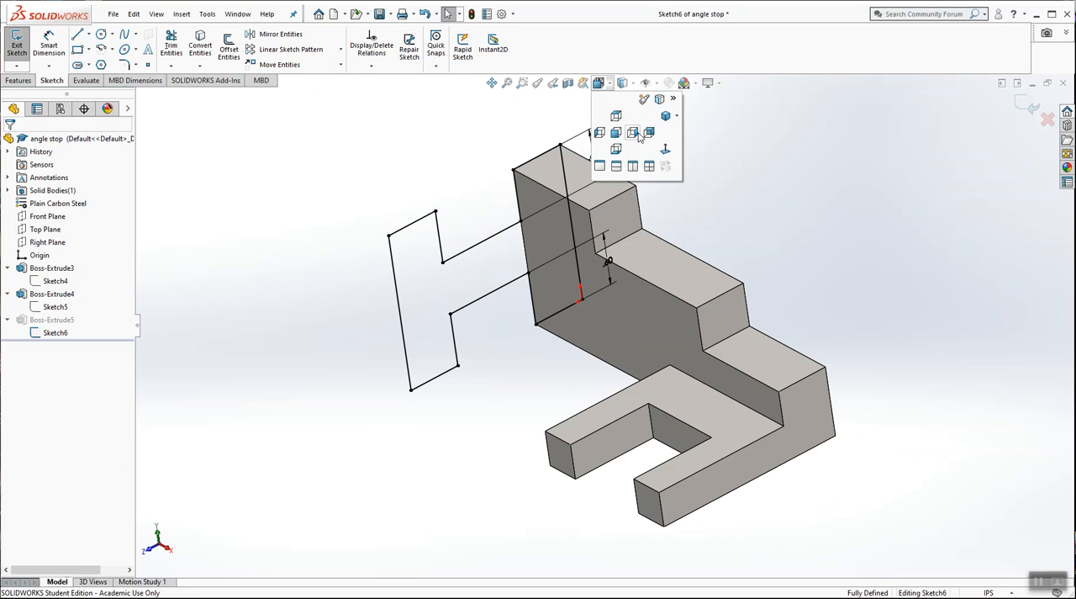
{"action": "left_click", "coordinate": [665, 150]}
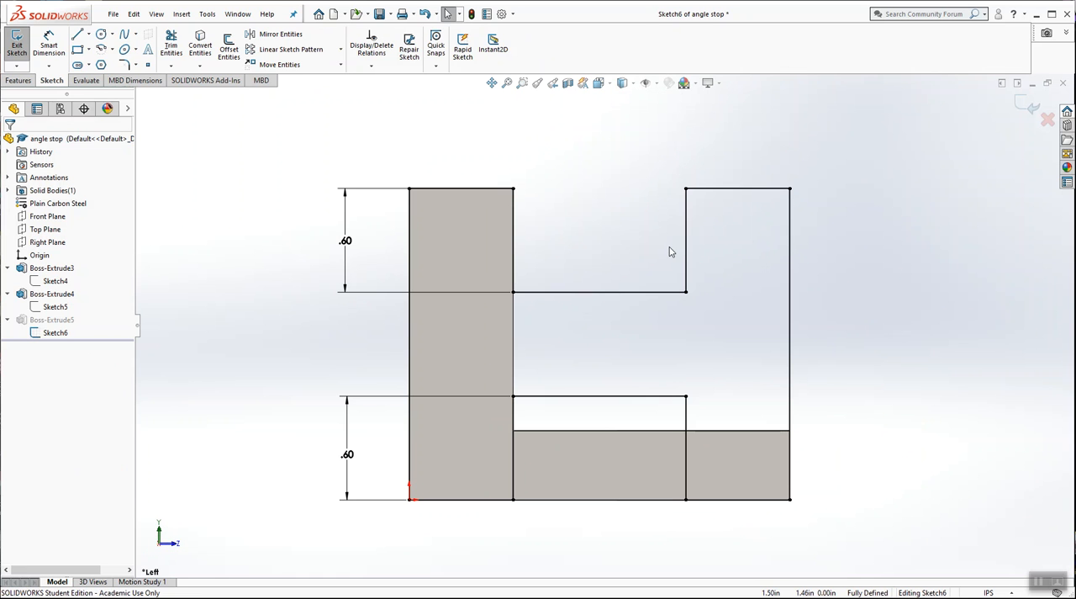
Step: Free the top notch's lower corner from the body's edge and shift the notch side inward to about 0.75 in from the profile's outer edge
{"action": "left_click", "coordinate": [515, 293]}
{"action": "left_click", "coordinate": [522, 292]}
{"action": "key", "text": "Delete"}
{"action": "left_click", "coordinate": [513, 292]}
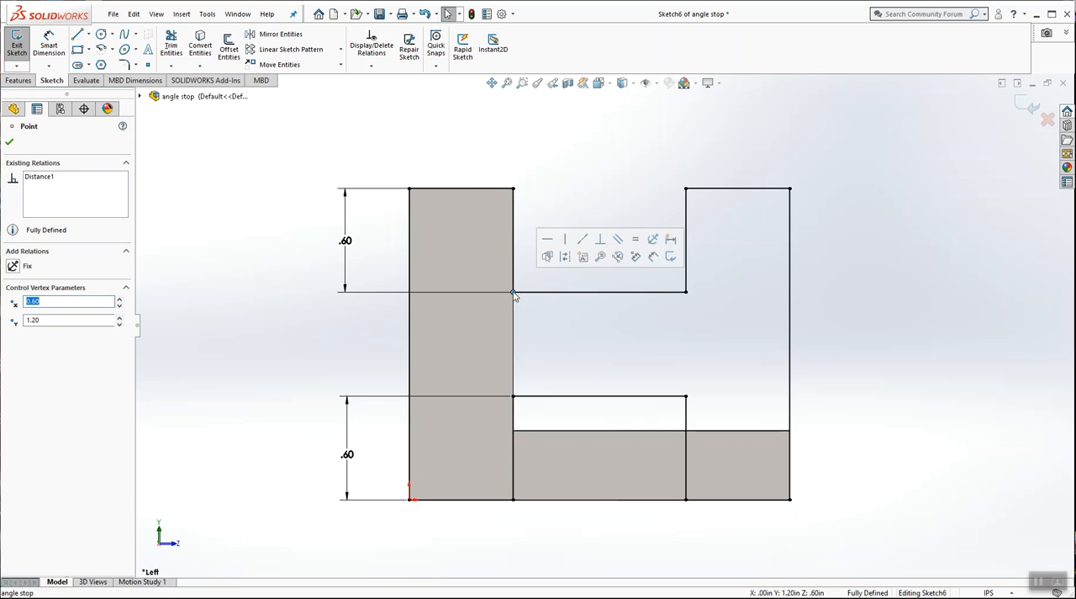
{"action": "mouse_move", "coordinate": [514, 293]}
{"action": "left_mouse_down"}
{"action": "mouse_move", "coordinate": [524, 200]}
{"action": "mouse_move", "coordinate": [511, 199]}
{"action": "mouse_move", "coordinate": [540, 198]}
{"action": "mouse_move", "coordinate": [539, 189]}
{"action": "left_mouse_up"}
{"action": "key", "text": "Escape"}
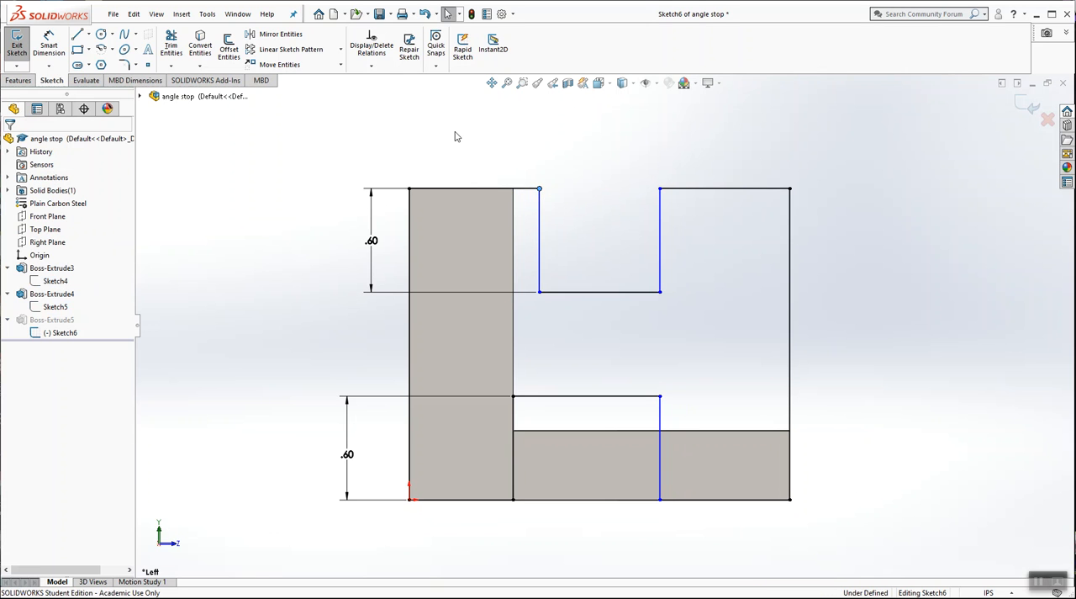
{"action": "left_click", "coordinate": [48, 48]}
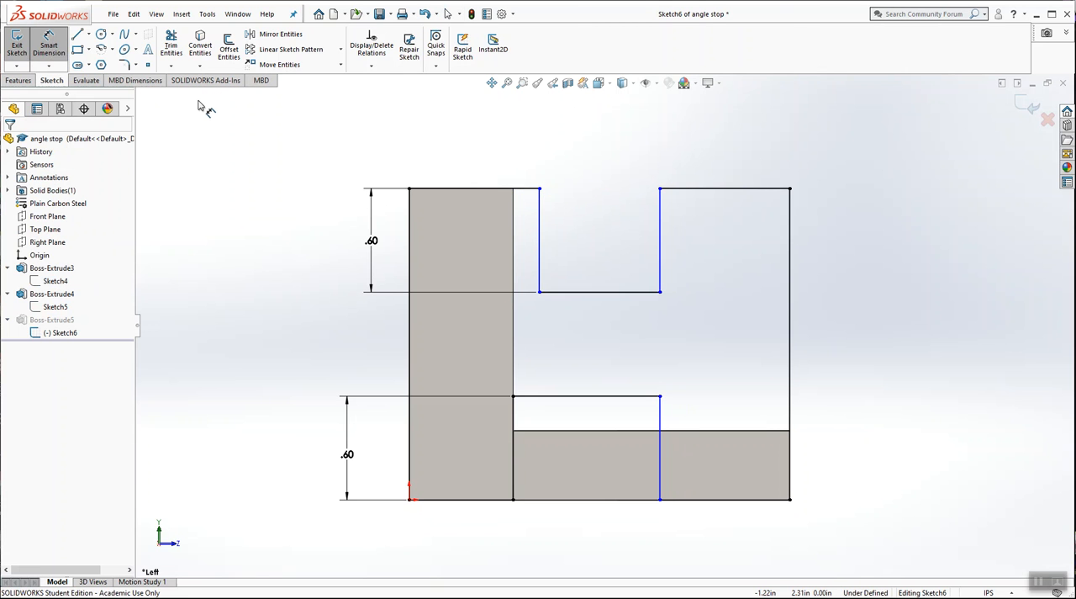
{"action": "left_click", "coordinate": [412, 218]}
{"action": "left_click", "coordinate": [540, 219]}
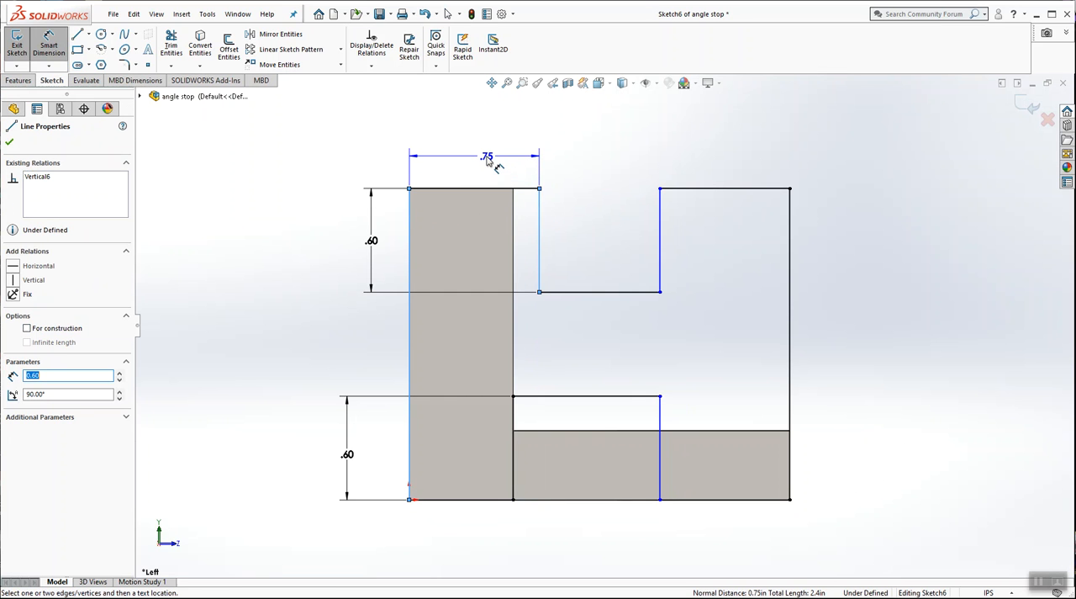
{"action": "key", "text": "Escape"}
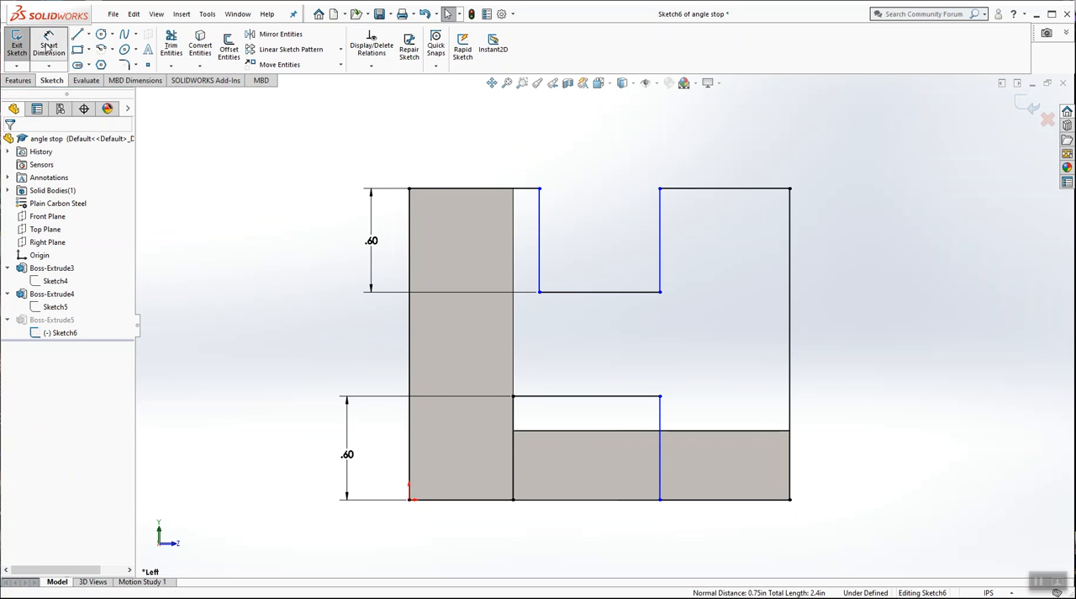
Step: Dimension the free upright's width beside the top notch at 0.5 in and finish the sketch edit
{"action": "left_click", "coordinate": [789, 219]}
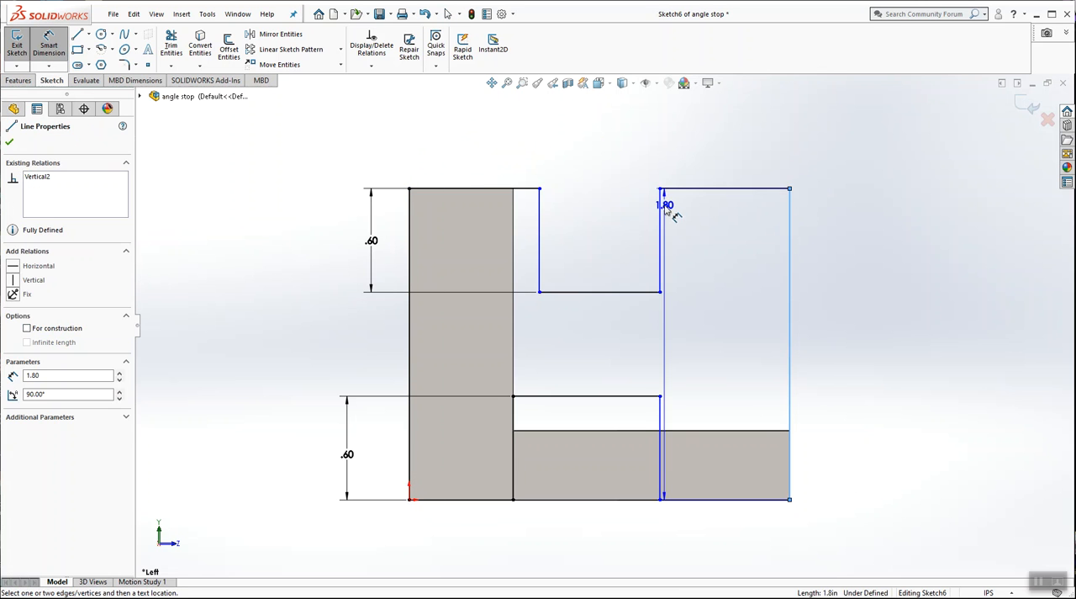
{"action": "left_click", "coordinate": [661, 214]}
{"action": "left_click", "coordinate": [725, 154]}
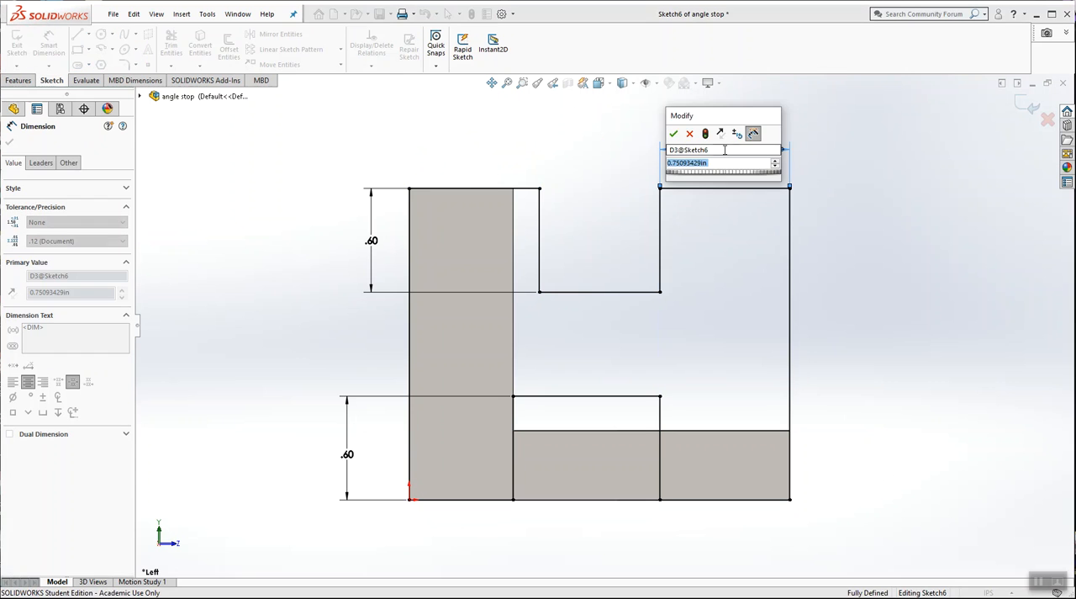
{"action": "type", "text": "5"}
{"action": "key", "text": "Return"}
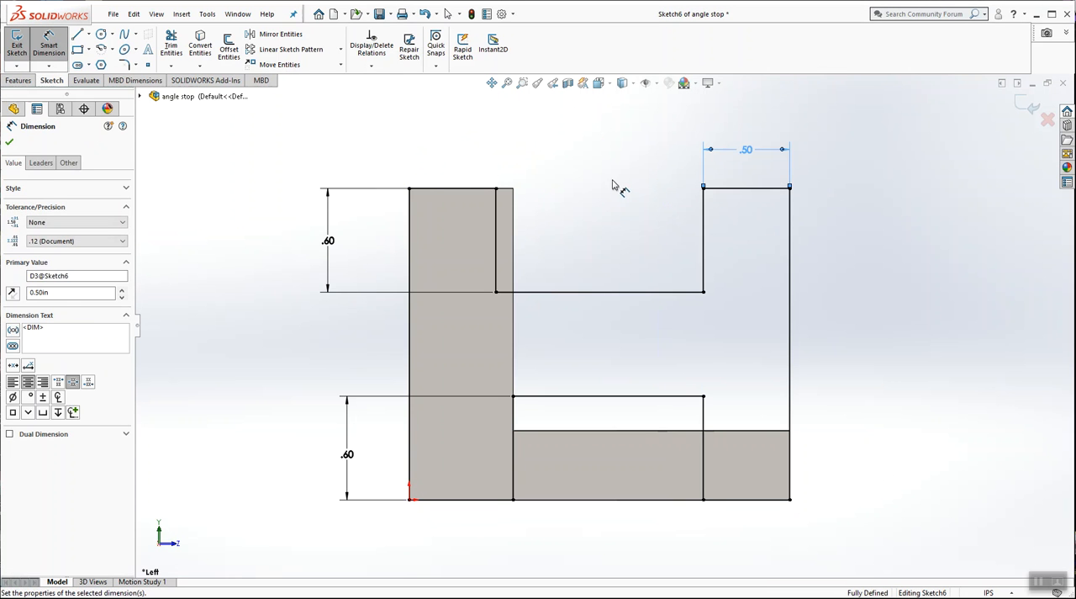
{"action": "key", "text": "Escape"}
{"action": "key", "text": "Escape"}
{"action": "left_click", "coordinate": [1024, 105]}
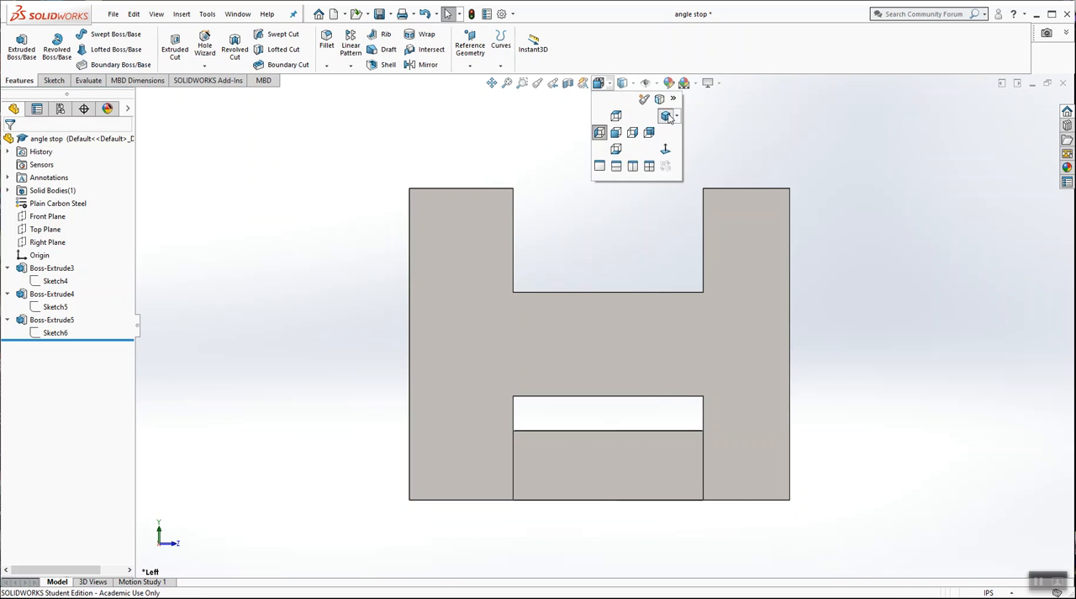
Step: Inspect the part from an isometric and a rear view and evaluate its mass properties
{"action": "left_click", "coordinate": [665, 115]}
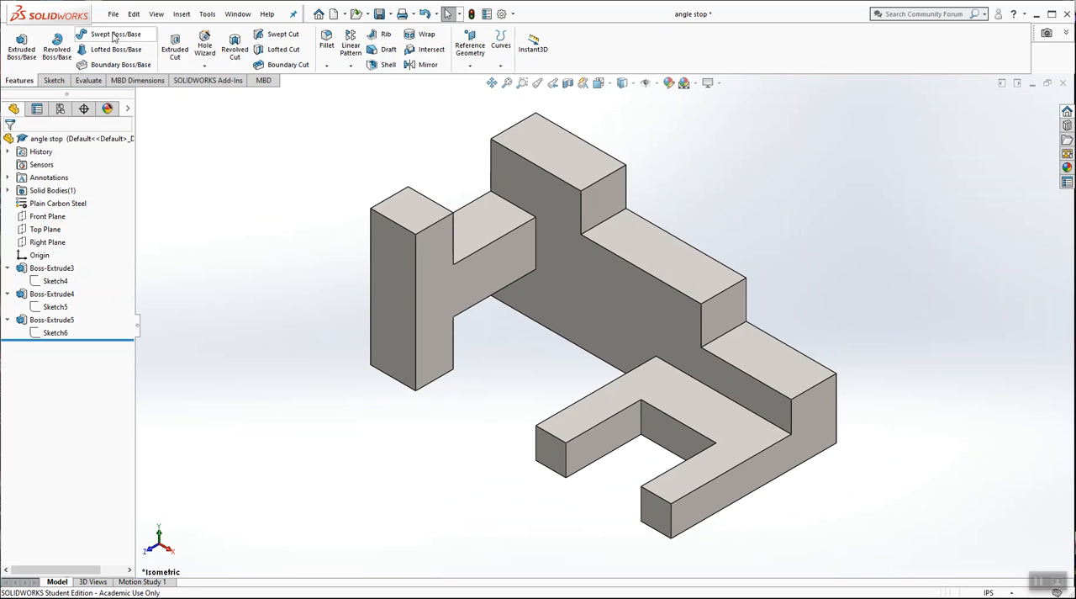
{"action": "middle_click_drag", "start_coordinate": [437, 320], "coordinate": [334, 215]}
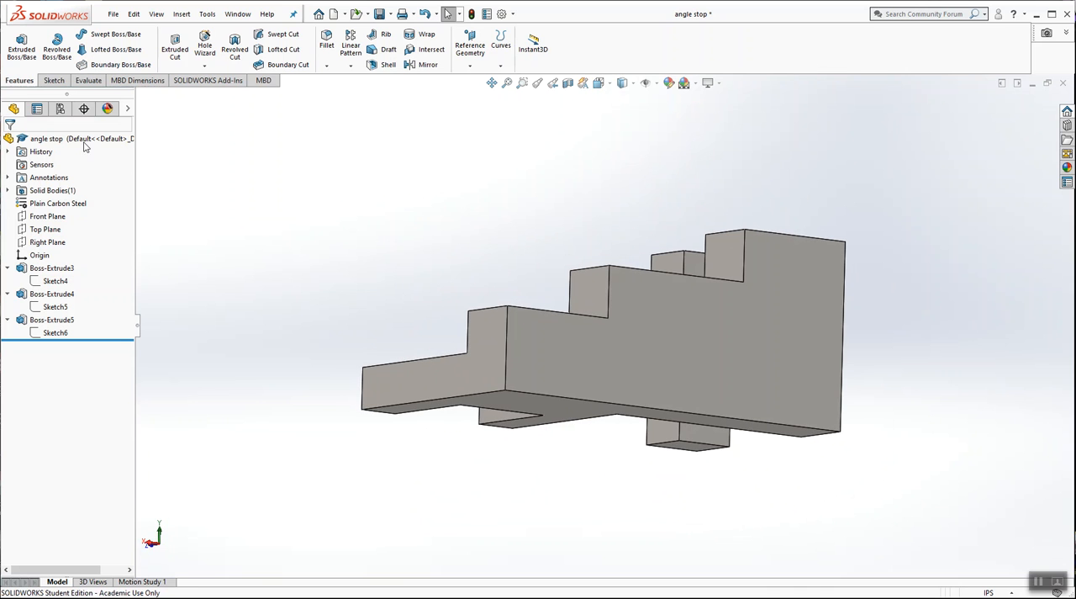
{"action": "left_click", "coordinate": [88, 80]}
{"action": "left_click", "coordinate": [154, 46]}
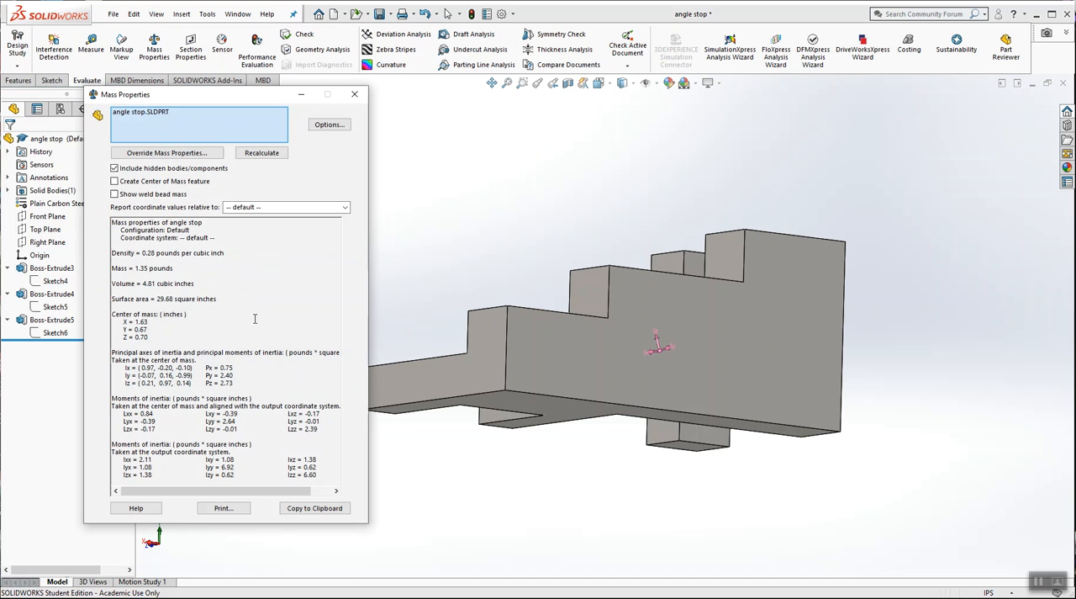